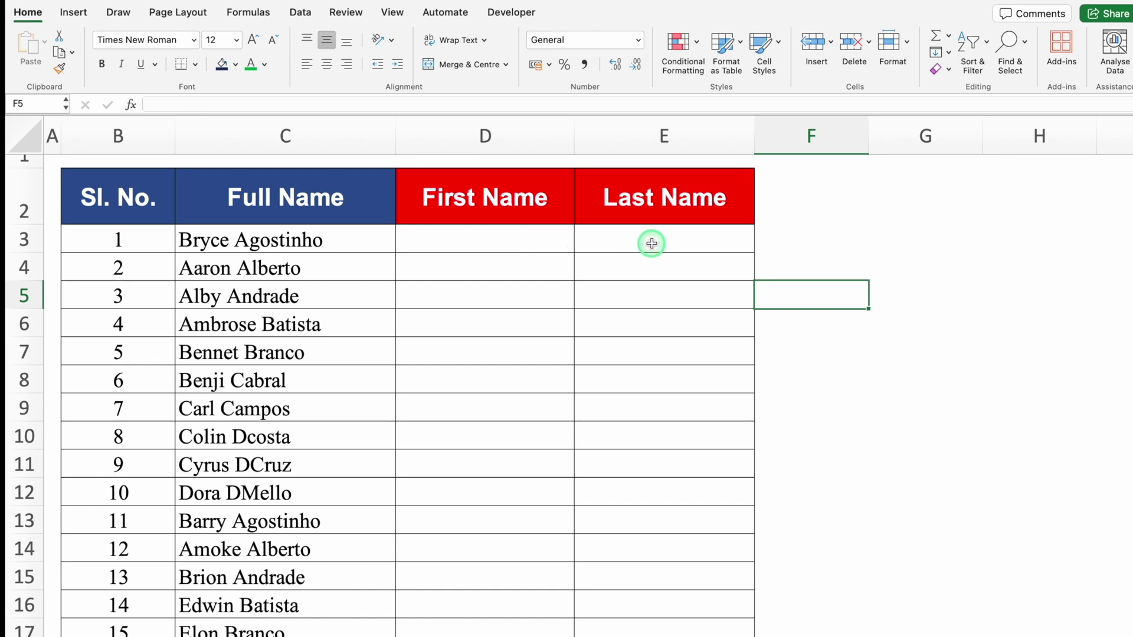
Copy the full name in C3 into the First Name and Last Name cells D3:E3
{"action": "key", "text": "Left"}
{"action": "key", "text": "Left"}
{"action": "key", "text": "Left"}
{"action": "key", "text": "Up"}
{"action": "key", "text": "Up"}
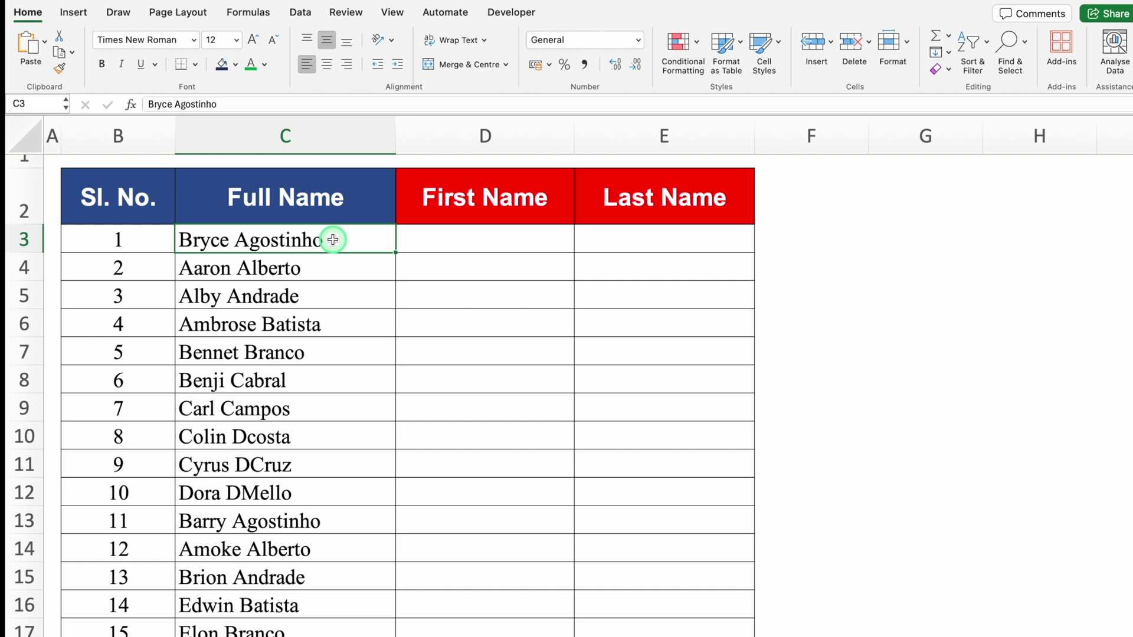
{"action": "key", "text": "super+c"}
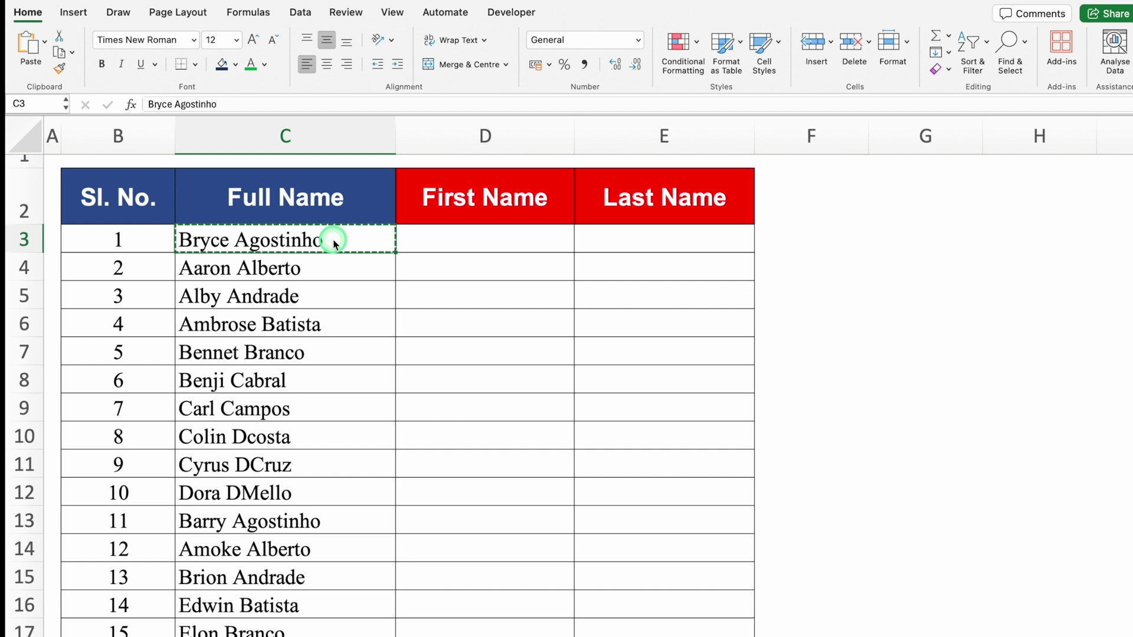
{"action": "left_click", "coordinate": [451, 242]}
{"action": "left_click_drag", "start_coordinate": [451, 241], "coordinate": [584, 243]}
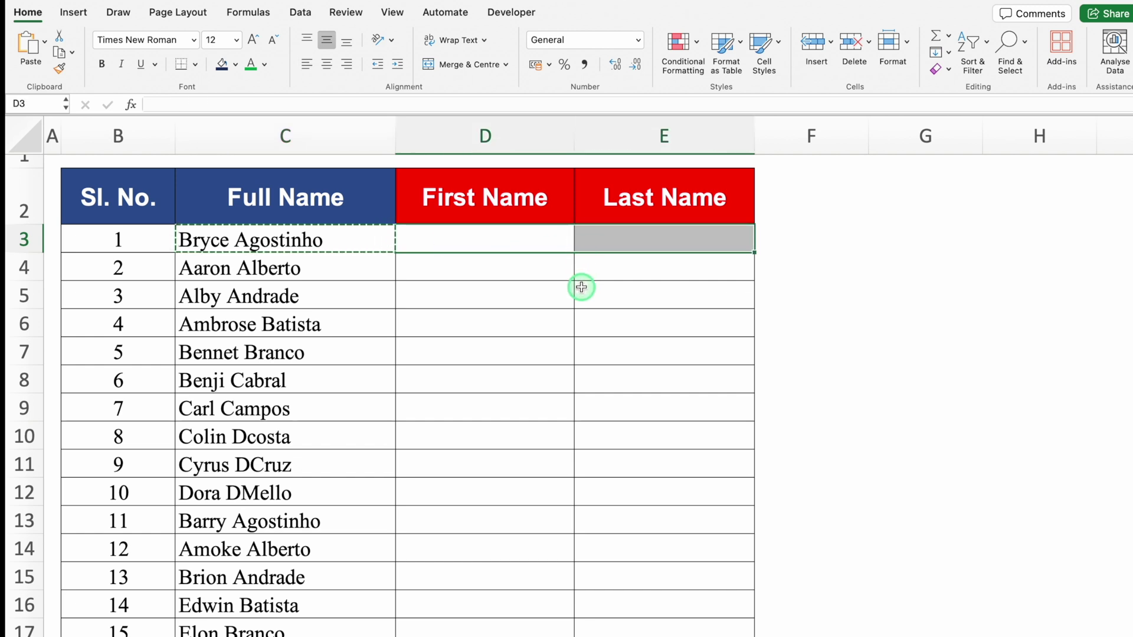
{"action": "key", "text": "super+v"}
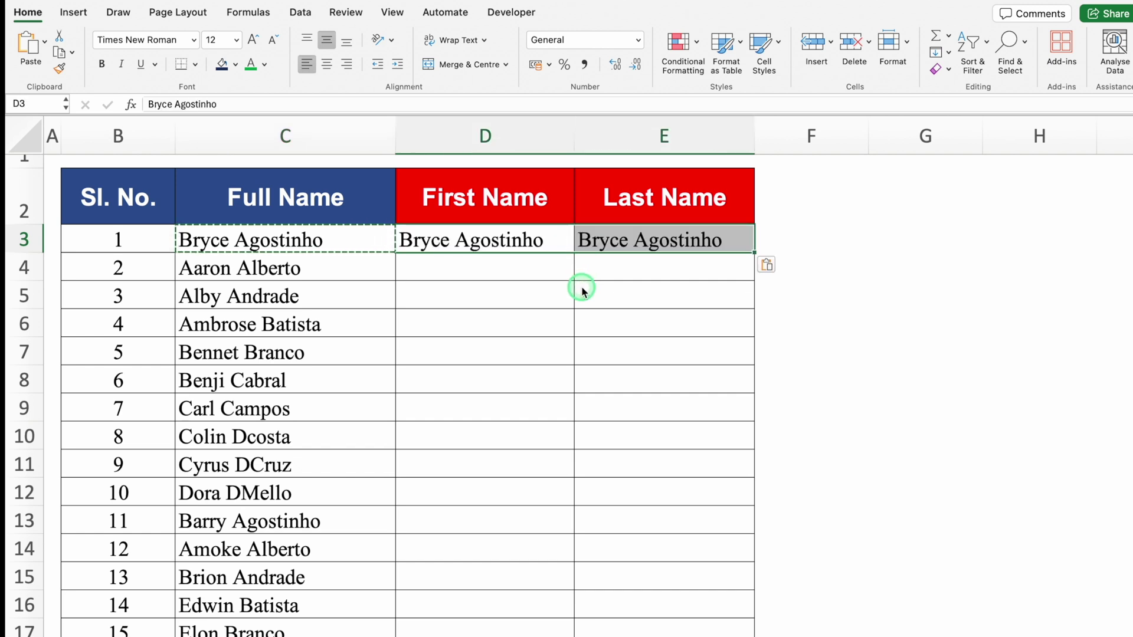
{"action": "key", "text": "Escape"}
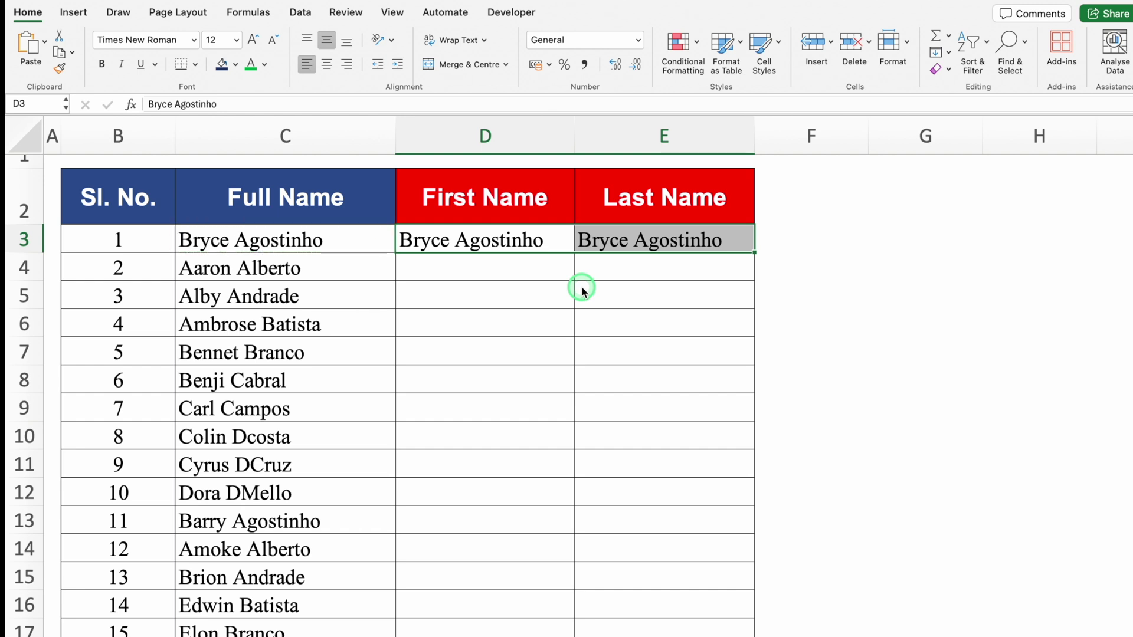
Remove the surname from D3 so the cell holds only the first name
{"action": "left_click", "coordinate": [530, 244]}
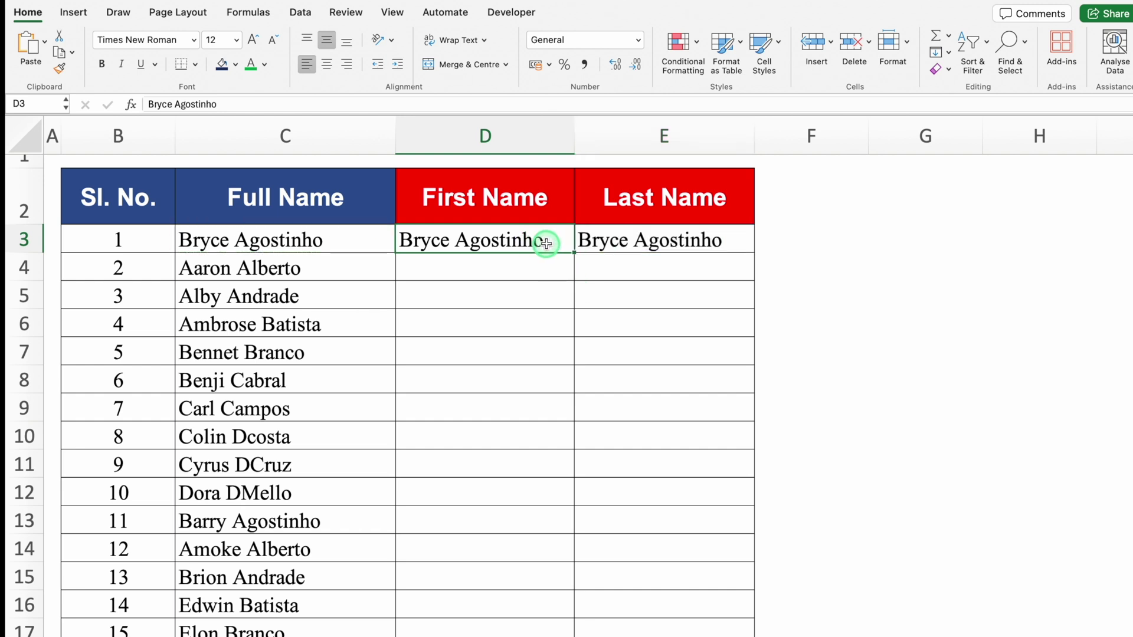
{"action": "double_click", "coordinate": [545, 243]}
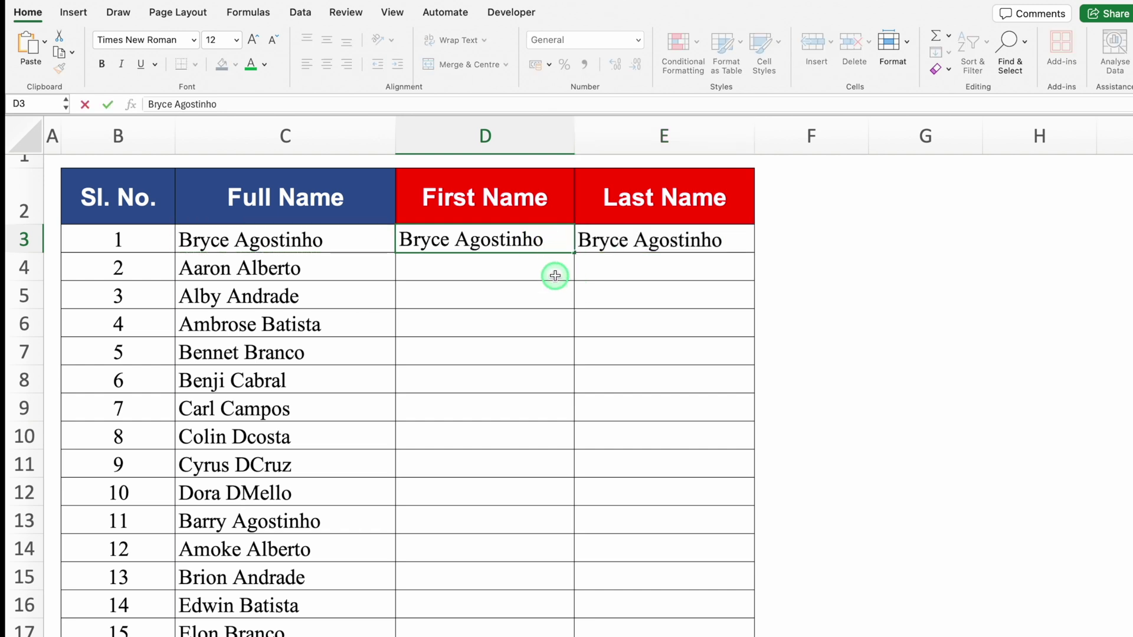
{"action": "key", "text": "BackSpace"}
{"action": "key", "text": "BackSpace"}
{"action": "key", "text": "BackSpace"}
{"action": "key", "text": "BackSpace"}
{"action": "key", "text": "BackSpace"}
{"action": "key", "text": "BackSpace"}
{"action": "key", "text": "BackSpace"}
{"action": "key", "text": "BackSpace"}
{"action": "key", "text": "BackSpace"}
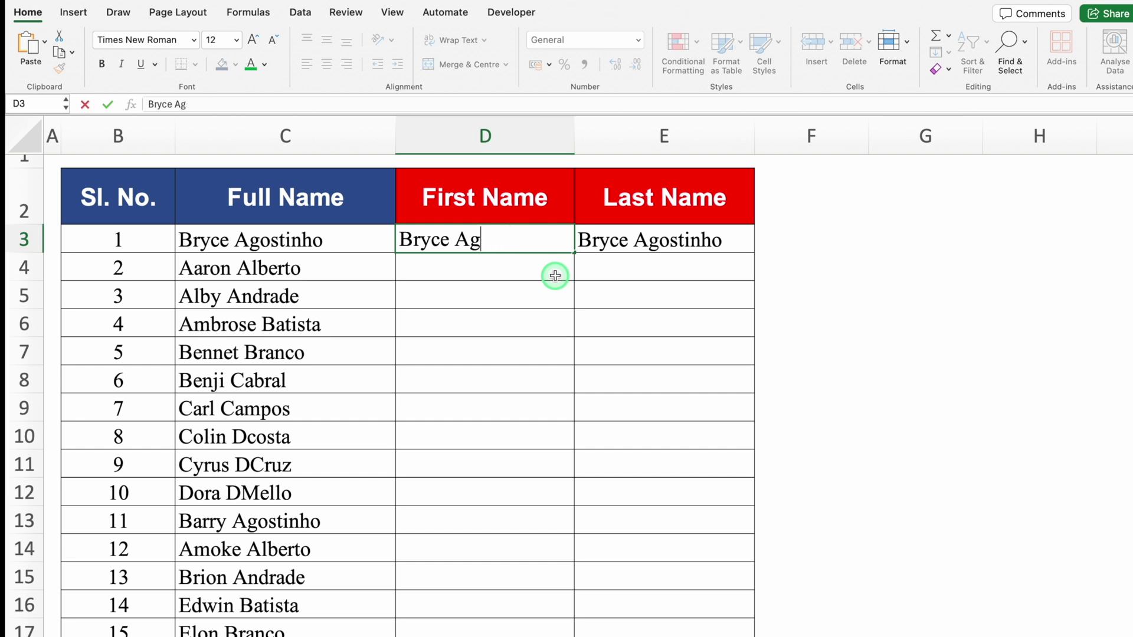
{"action": "key", "text": "Return"}
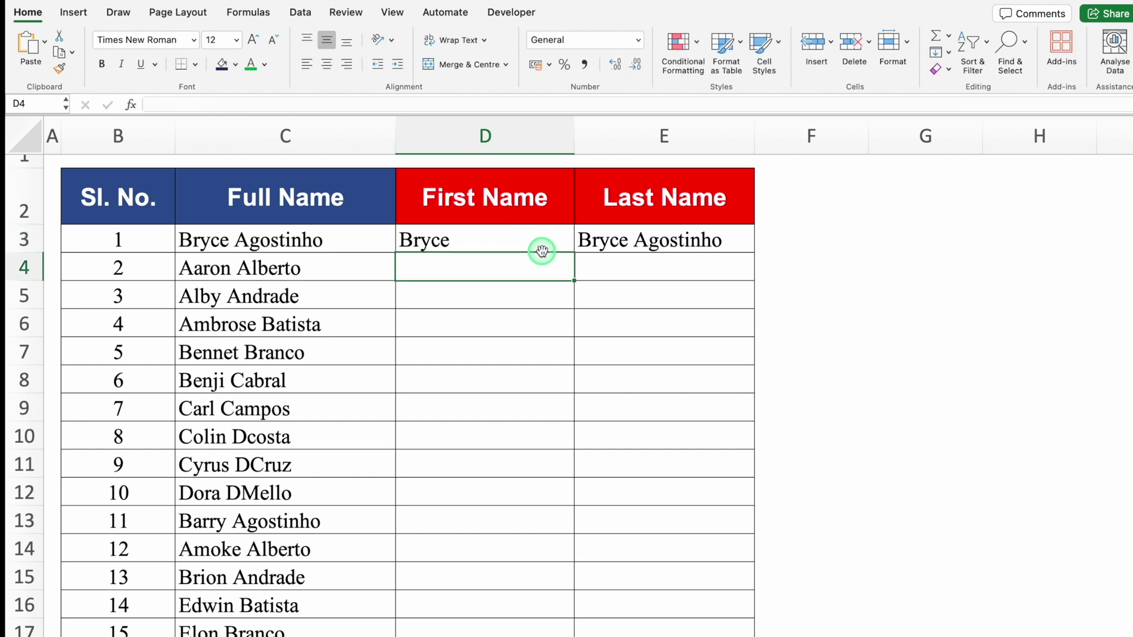
Remove the first name from E3 so the cell holds only the last name
{"action": "left_click", "coordinate": [645, 241]}
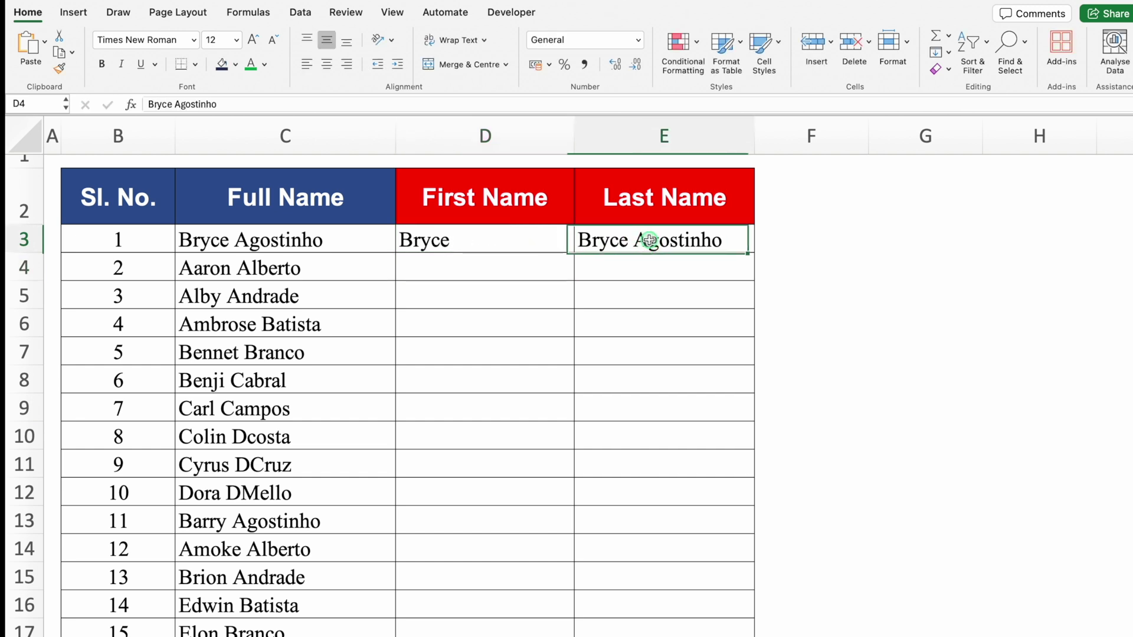
{"action": "double_click", "coordinate": [639, 240]}
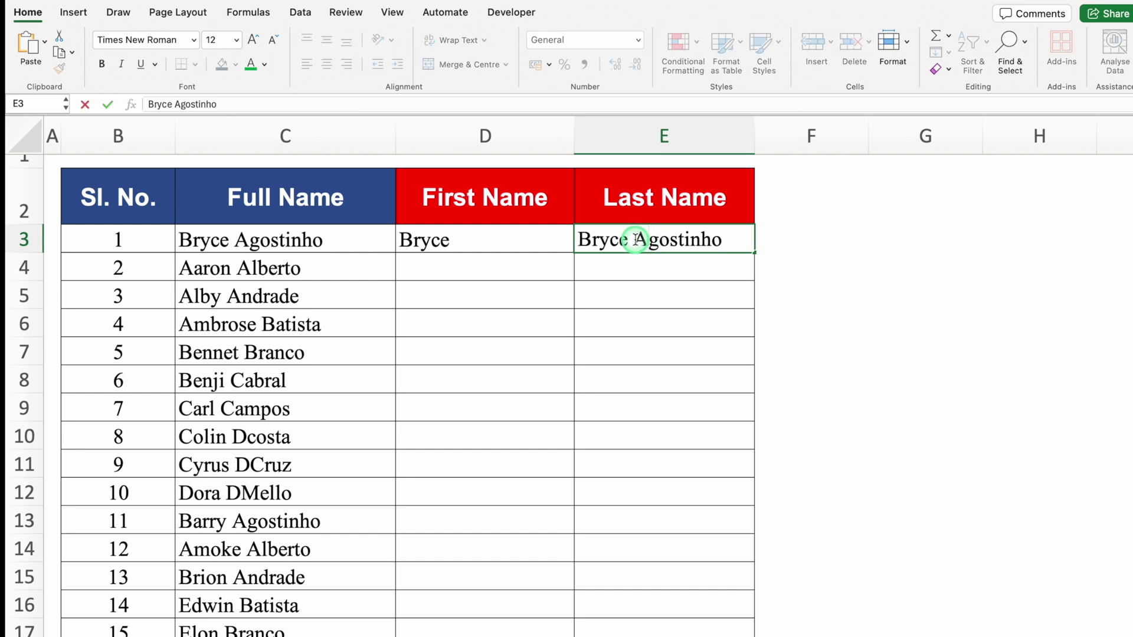
{"action": "key", "text": "BackSpace"}
{"action": "key", "text": "BackSpace"}
{"action": "key", "text": "BackSpace"}
{"action": "key", "text": "BackSpace"}
{"action": "key", "text": "BackSpace"}
{"action": "key", "text": "BackSpace"}
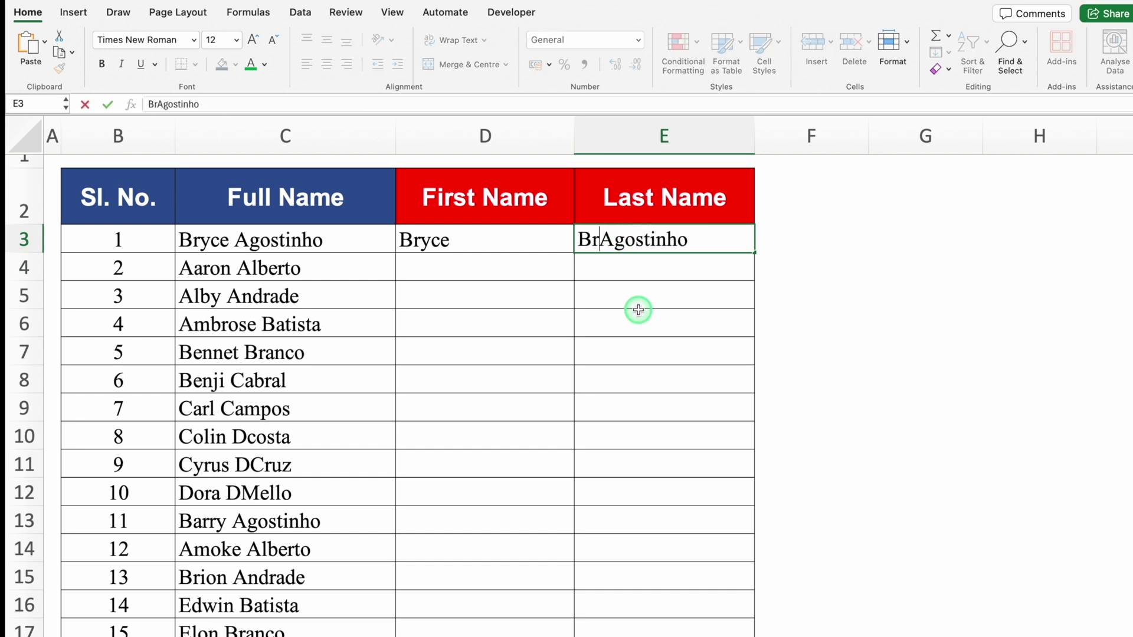
{"action": "key", "text": "Return"}
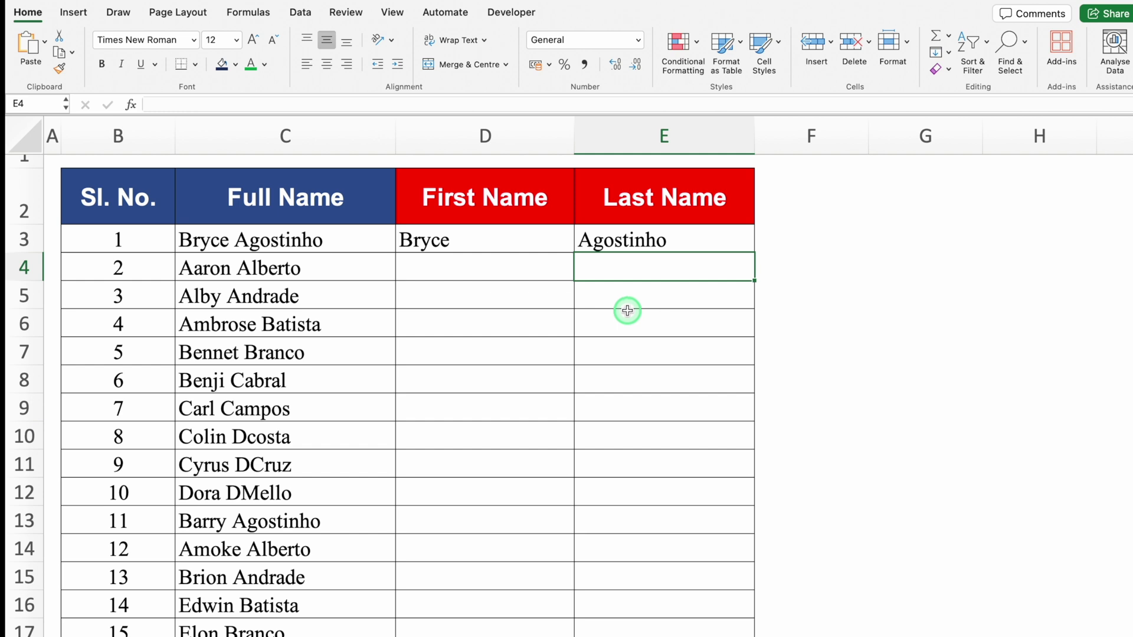
Flash Fill the remaining first names from D4 and the remaining last names from E4
{"action": "key", "text": "Left"}
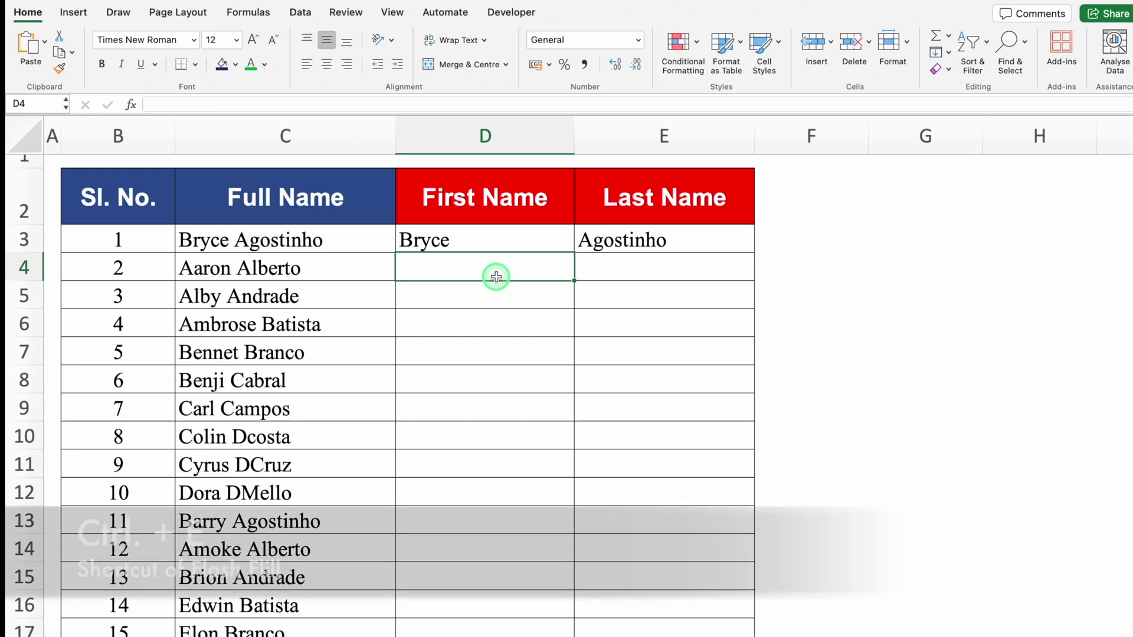
{"action": "key", "text": "ctrl+e"}
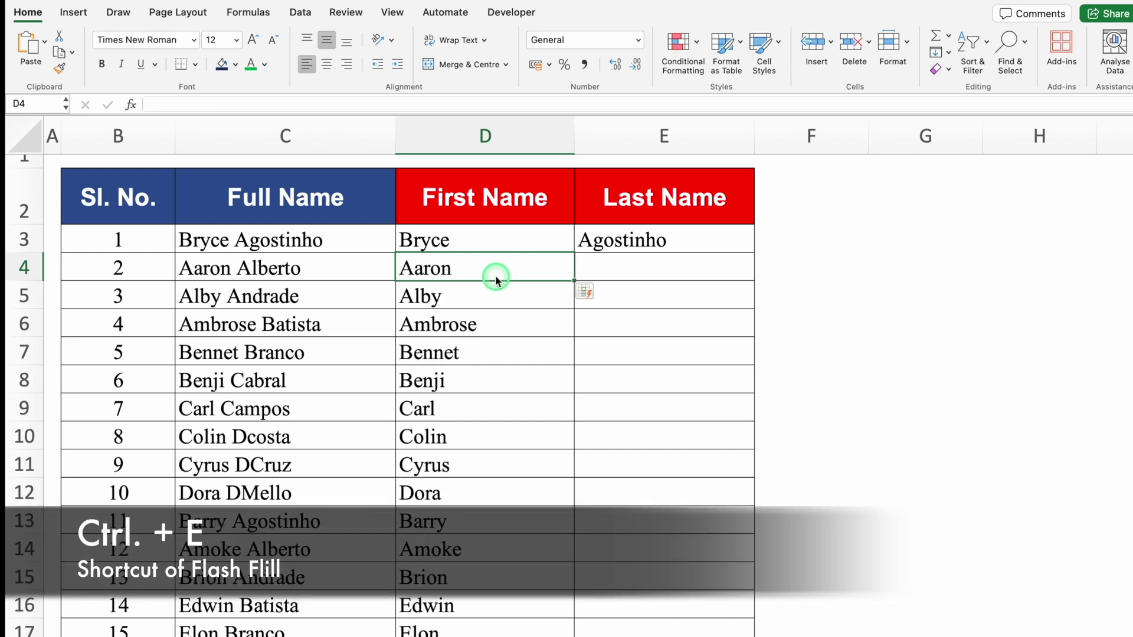
{"action": "key", "text": "Right"}
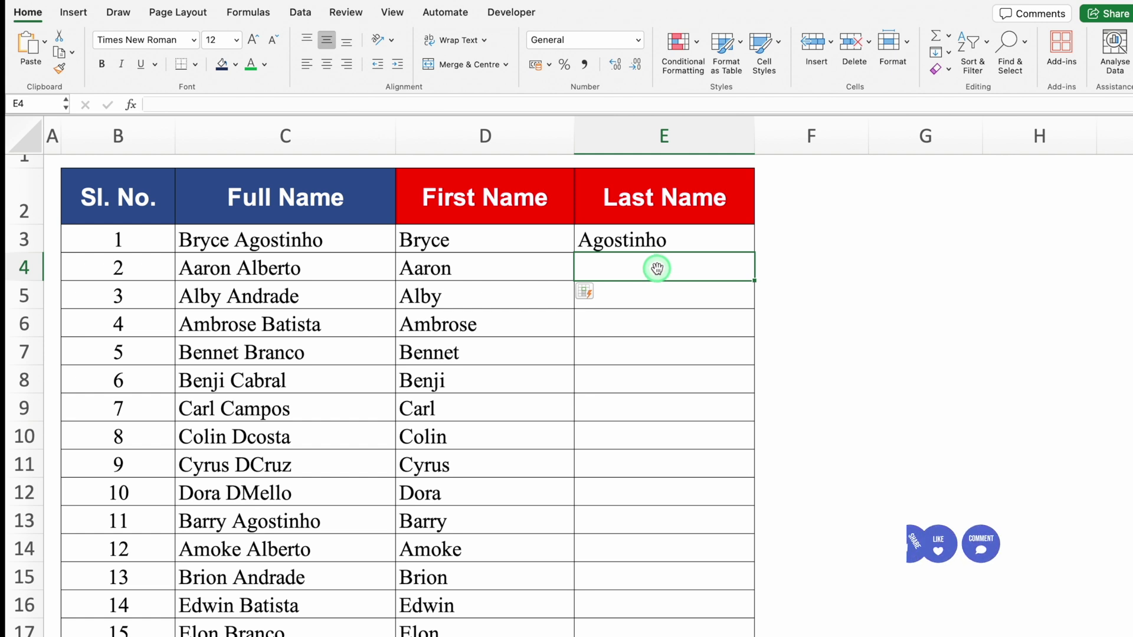
{"action": "key", "text": "ctrl+e"}
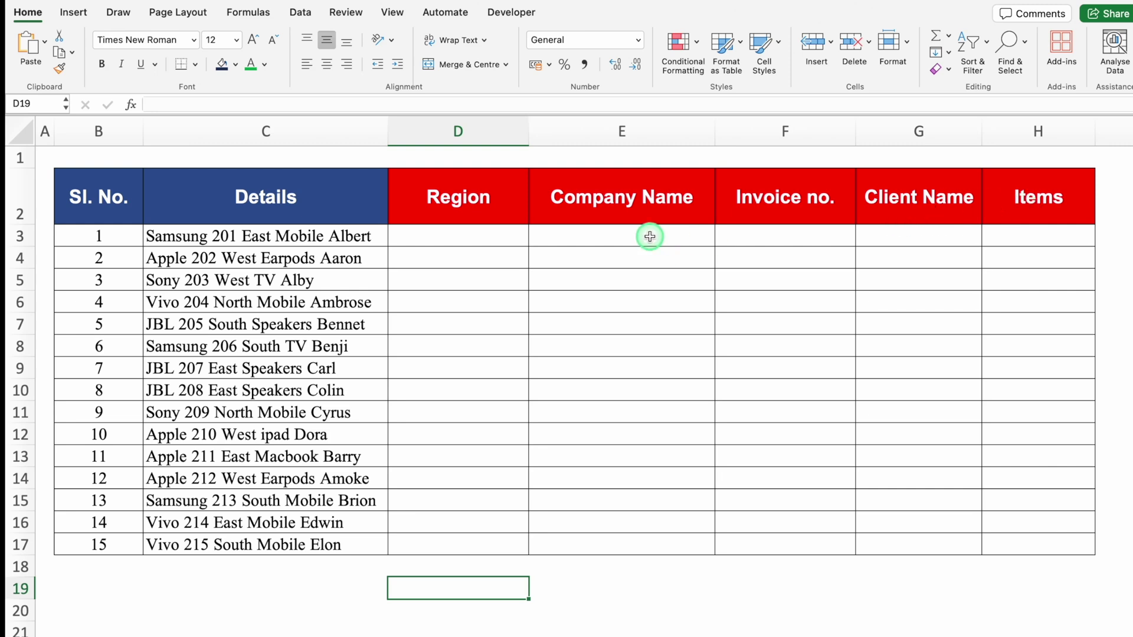
Copy the word Samsung from the Details text in C3 into the Company Name cell E3
{"action": "left_click", "coordinate": [330, 237]}
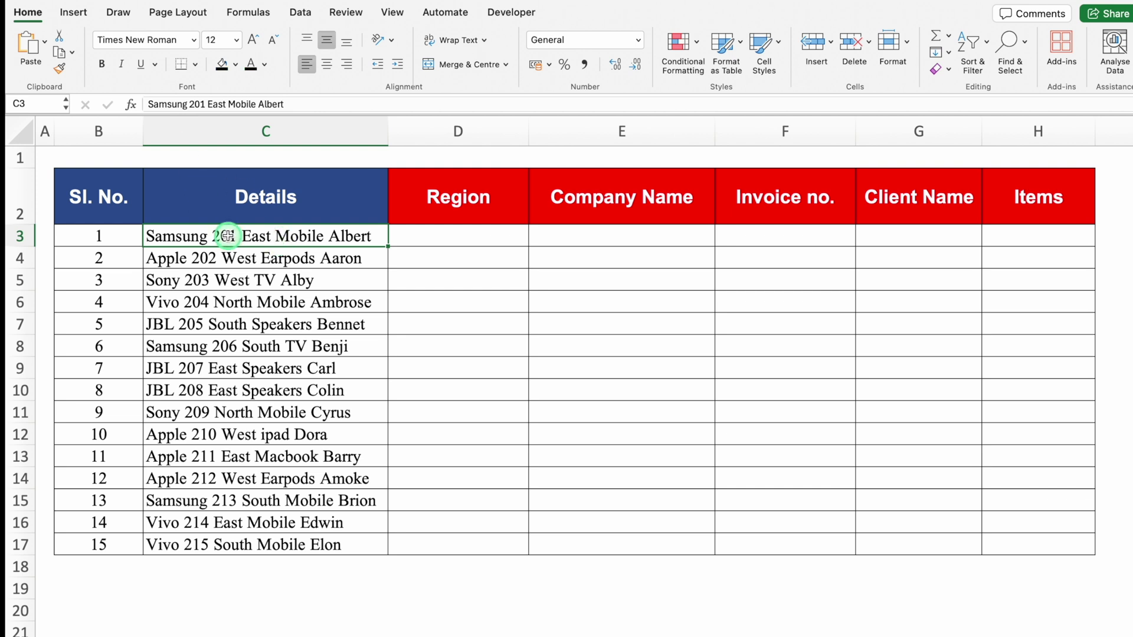
{"action": "double_click", "coordinate": [209, 236]}
{"action": "left_click_drag", "start_coordinate": [209, 236], "coordinate": [140, 235]}
{"action": "key", "text": "super+c"}
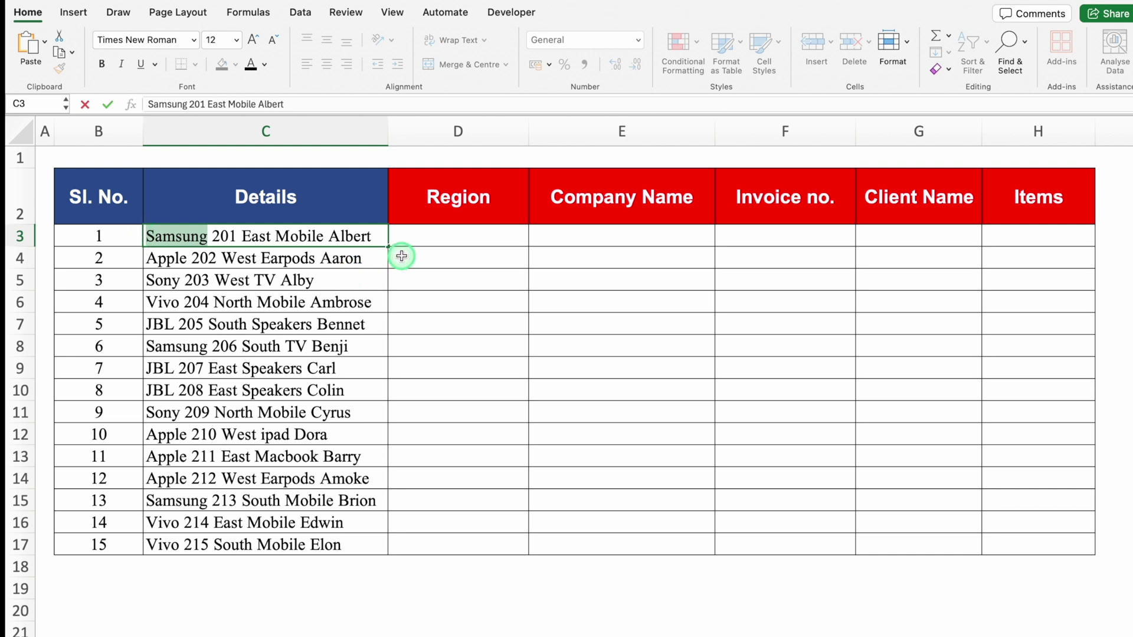
{"action": "left_click", "coordinate": [601, 236]}
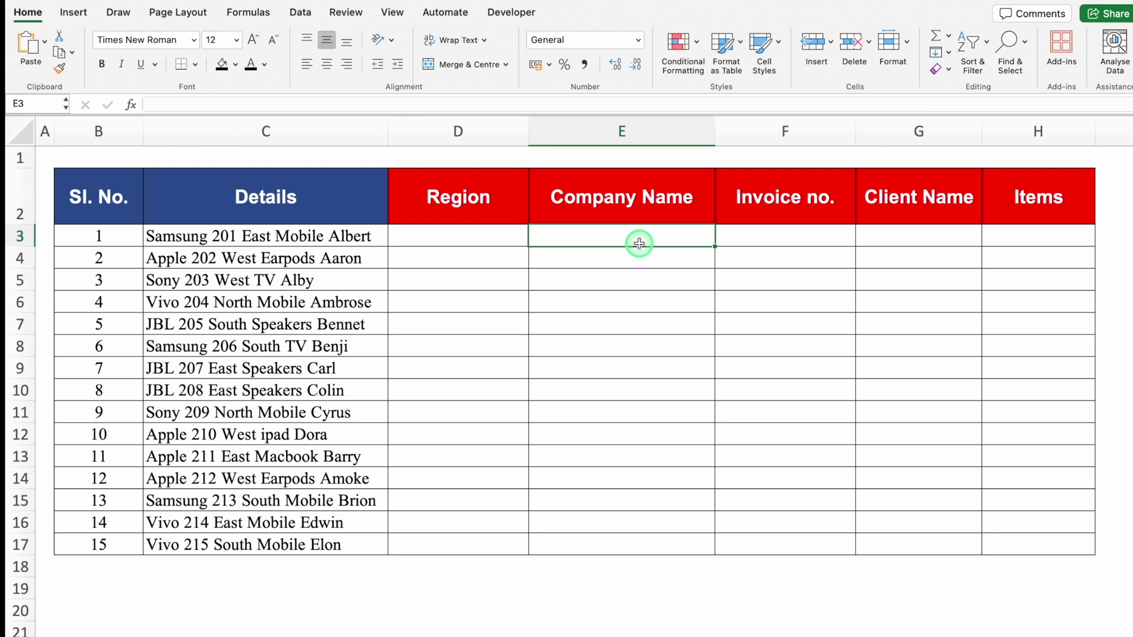
{"action": "key", "text": "super+v"}
Enter the formula =UPPER(E3) in cell E4
{"action": "left_click", "coordinate": [627, 255]}
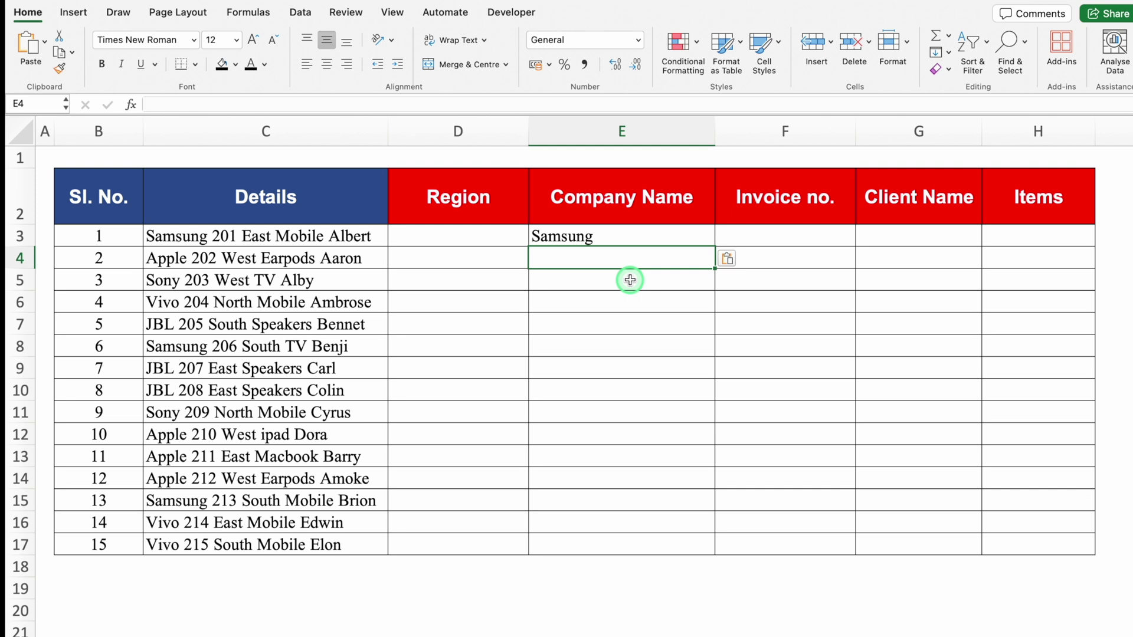
{"action": "type", "text": "=Upper"}
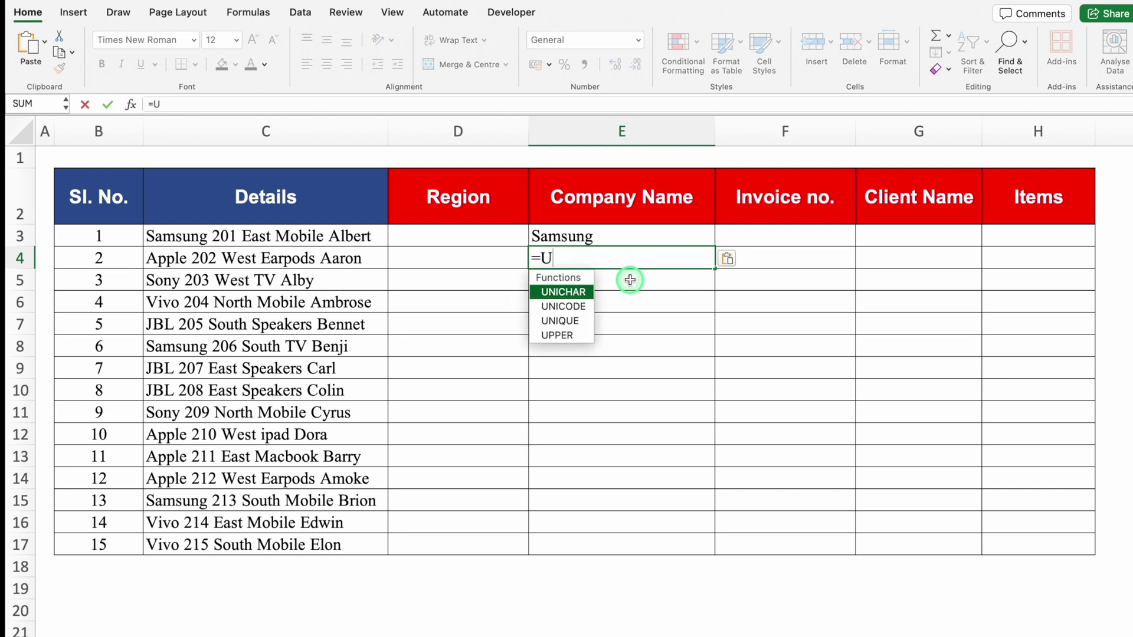
{"action": "double_click", "coordinate": [576, 292]}
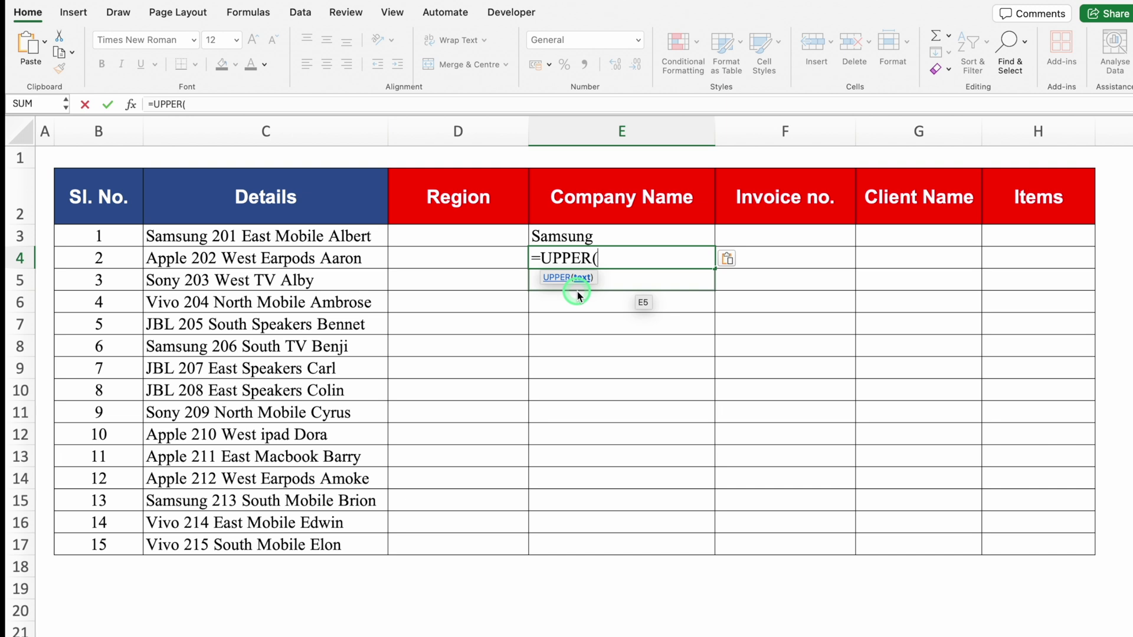
{"action": "left_click", "coordinate": [626, 234]}
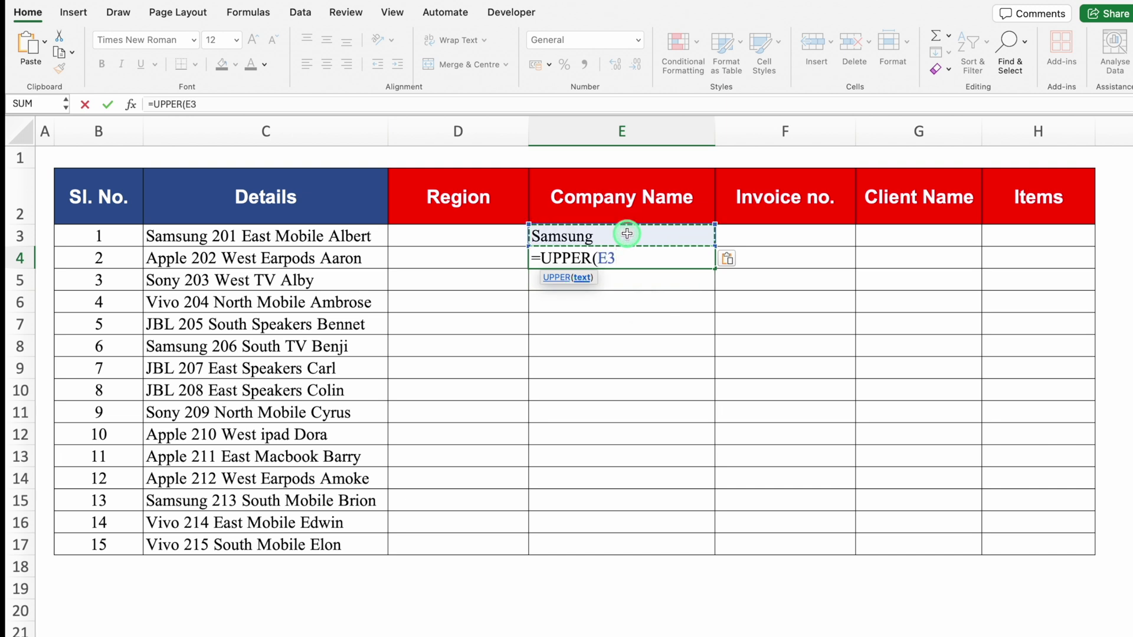
{"action": "type", "text": ")"}
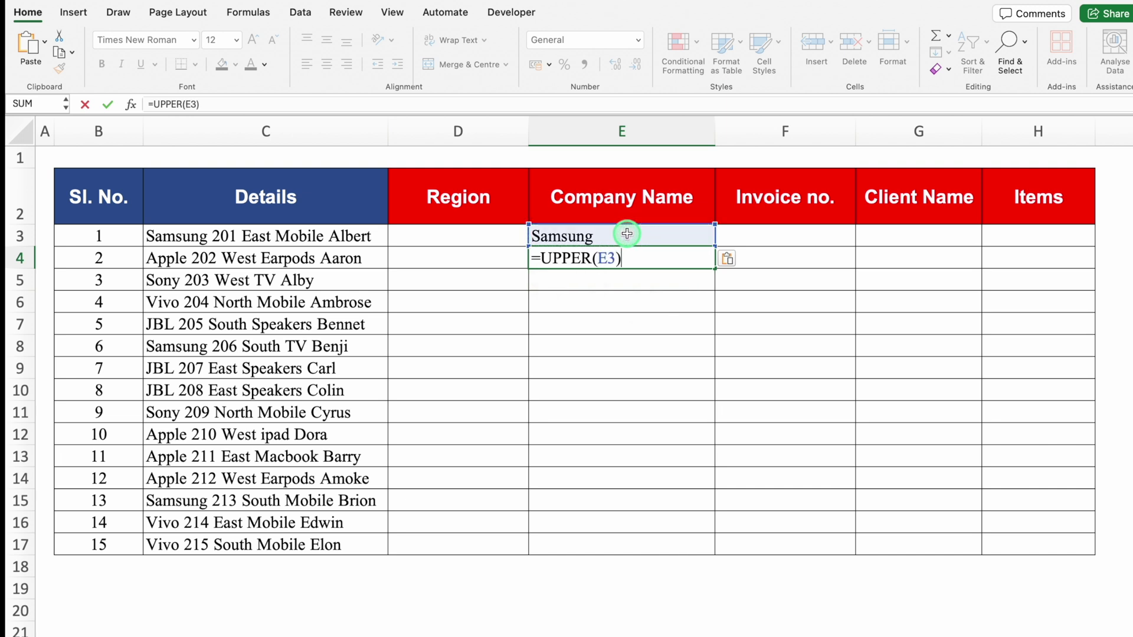
{"action": "key", "text": "Return"}
Replace E3 with the uppercase result of E4 pasted as a plain value, and clear the helper formula in E4
{"action": "left_click", "coordinate": [664, 258]}
{"action": "left_click", "coordinate": [658, 283]}
{"action": "left_click", "coordinate": [639, 260]}
{"action": "key", "text": "super+c"}
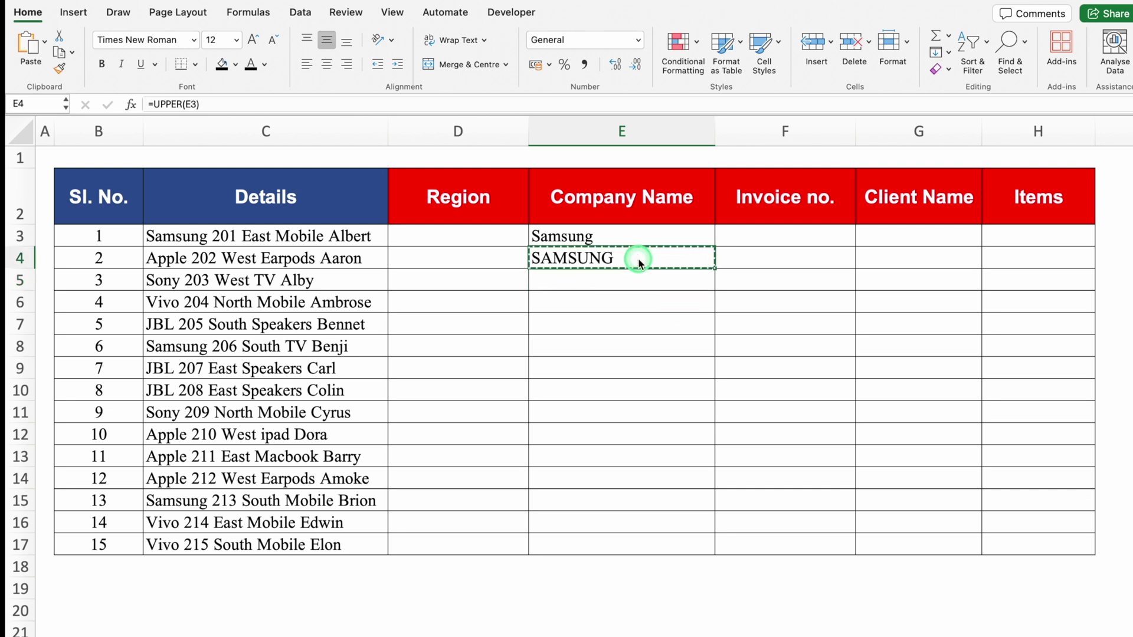
{"action": "left_click", "coordinate": [614, 236]}
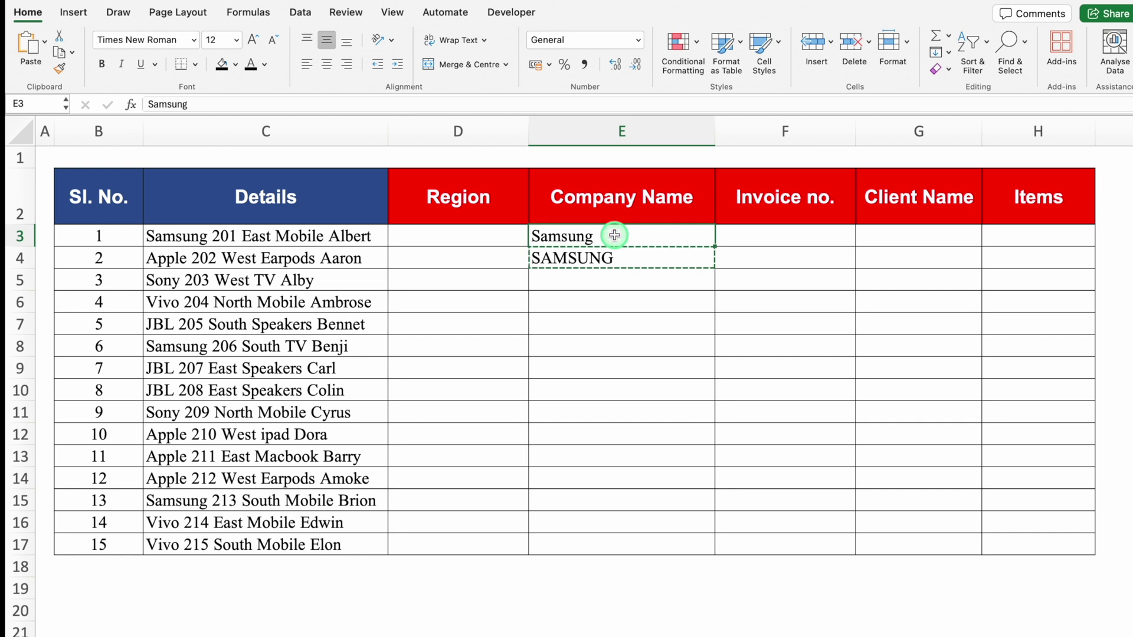
{"action": "right_click", "coordinate": [615, 236]}
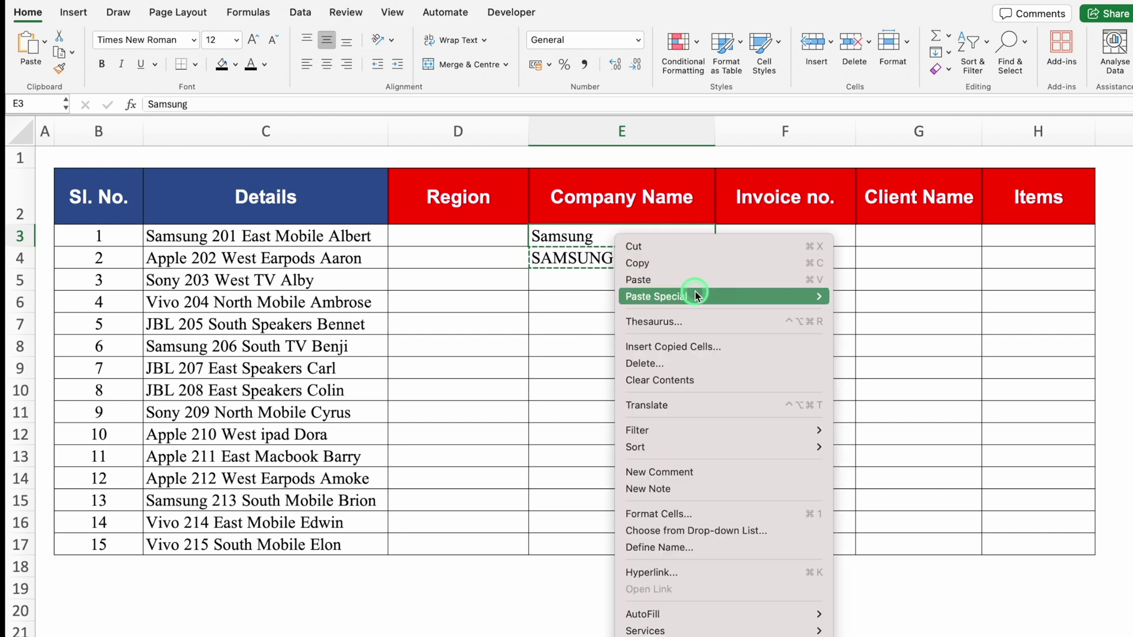
{"action": "mouse_move", "coordinate": [695, 293]}
{"action": "left_click", "coordinate": [880, 432]}
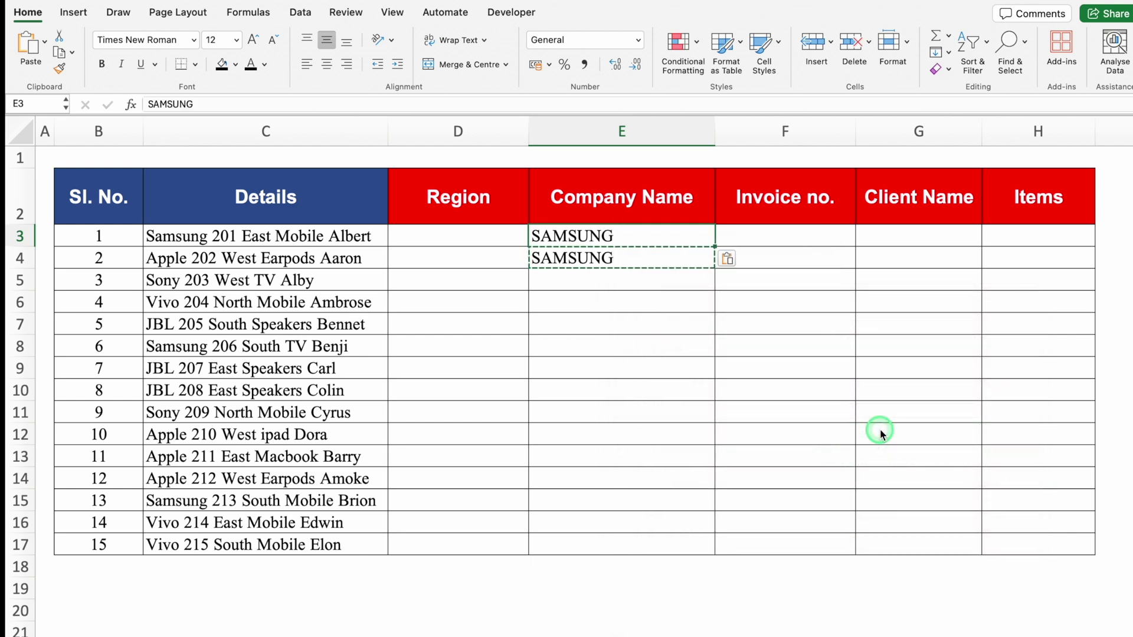
{"action": "left_click", "coordinate": [620, 258]}
{"action": "key", "text": "Delete"}
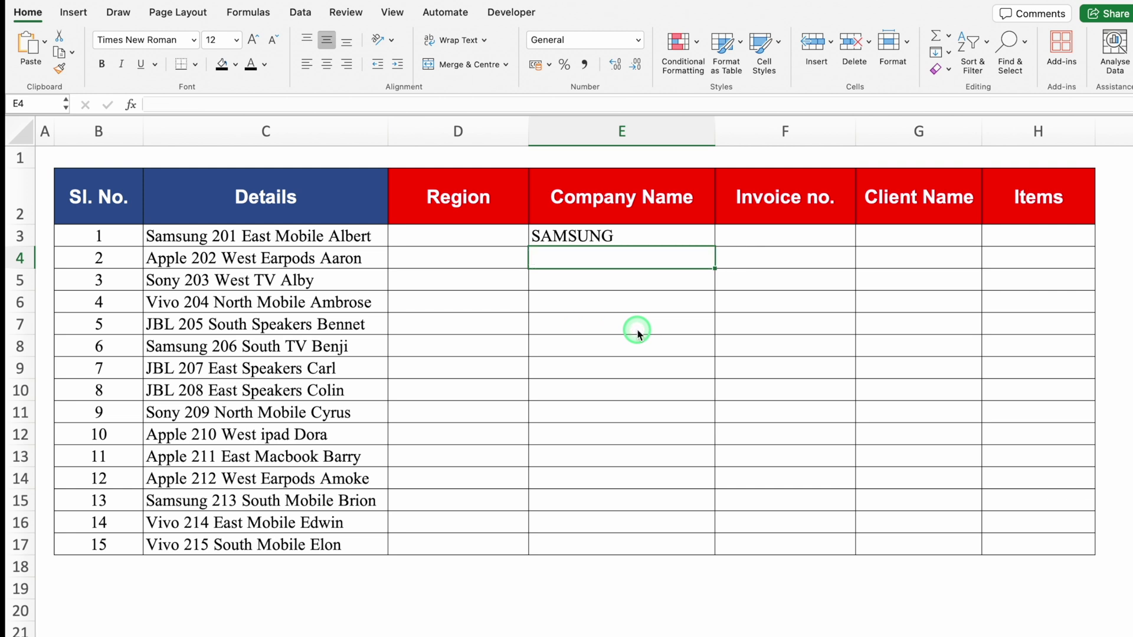
Enter the invoice number contained in the first Details entry (C3) into the Invoice no. cell F3
{"action": "left_click", "coordinate": [275, 236]}
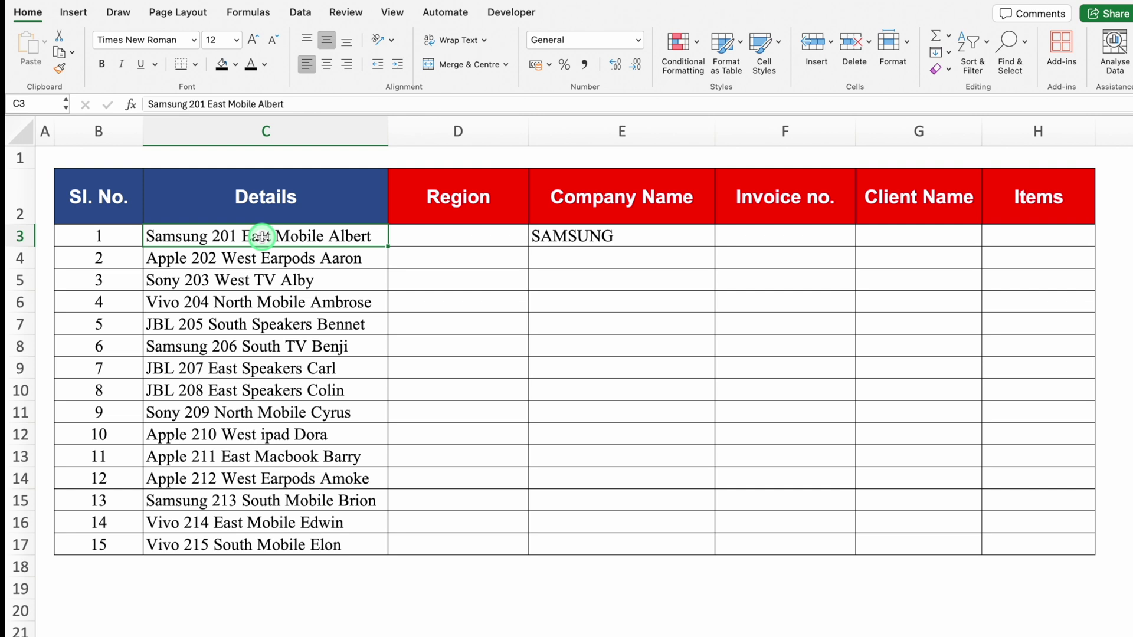
{"action": "left_click", "coordinate": [749, 236]}
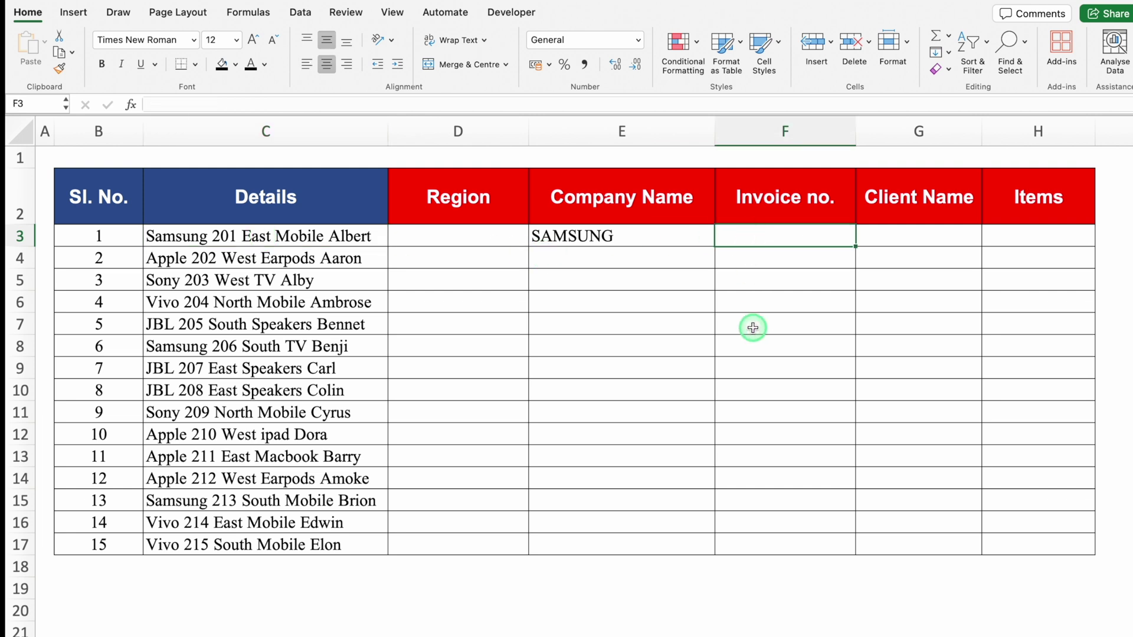
{"action": "type", "text": "201"}
{"action": "key", "text": "Return"}
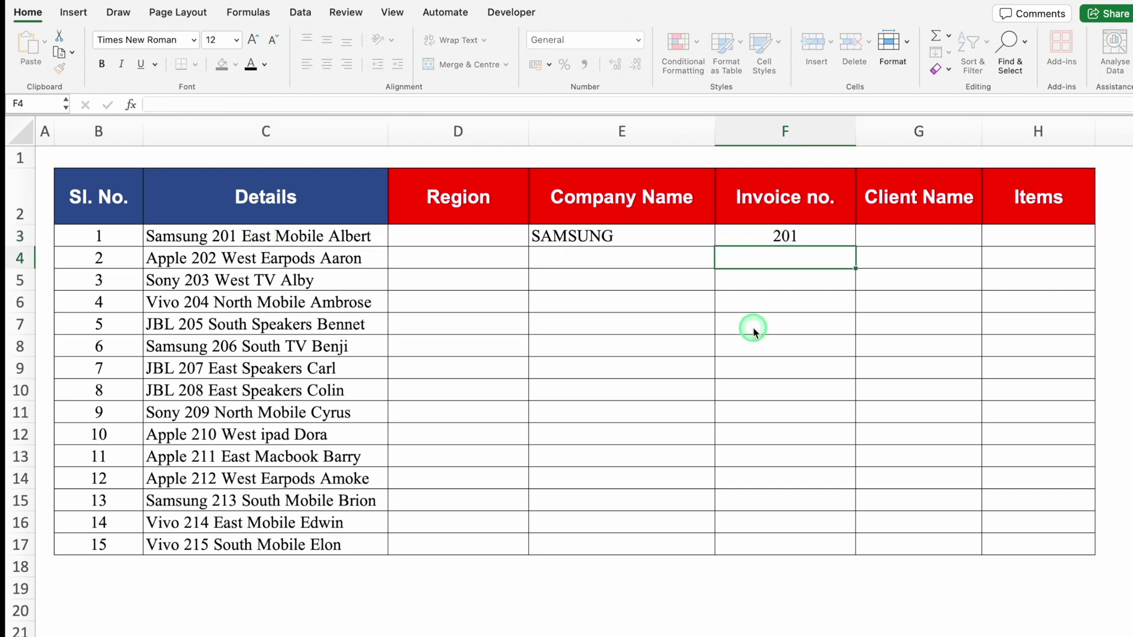
Copy the word East from the Details text in C3 into the Region cell D3
{"action": "left_click", "coordinate": [328, 238]}
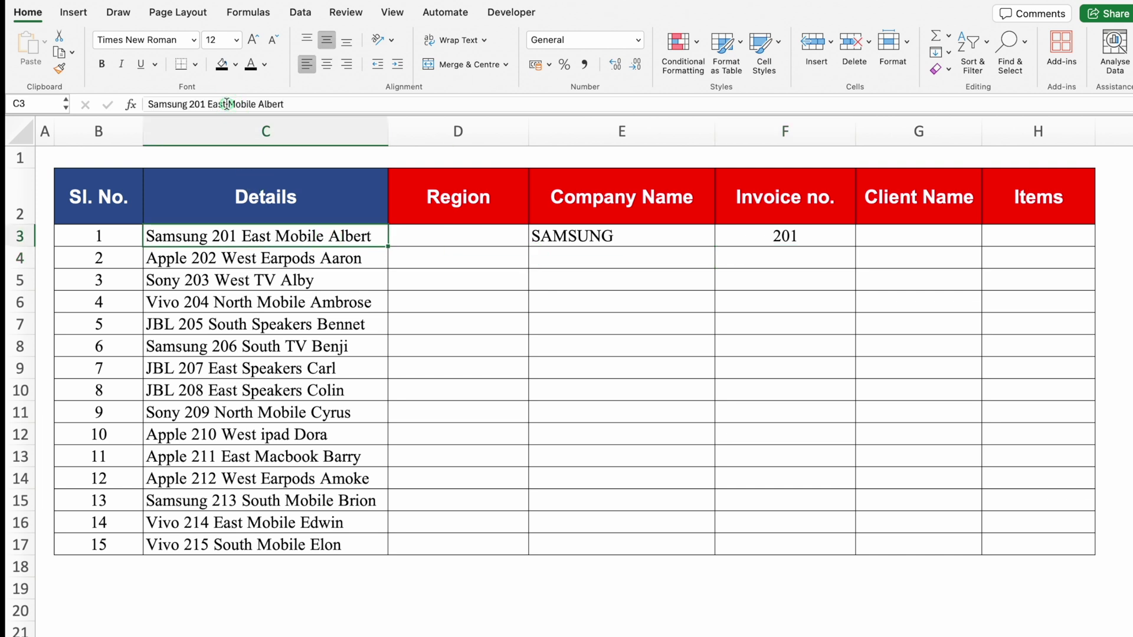
{"action": "left_click_drag", "start_coordinate": [227, 103], "coordinate": [209, 104]}
{"action": "key", "text": "super+c"}
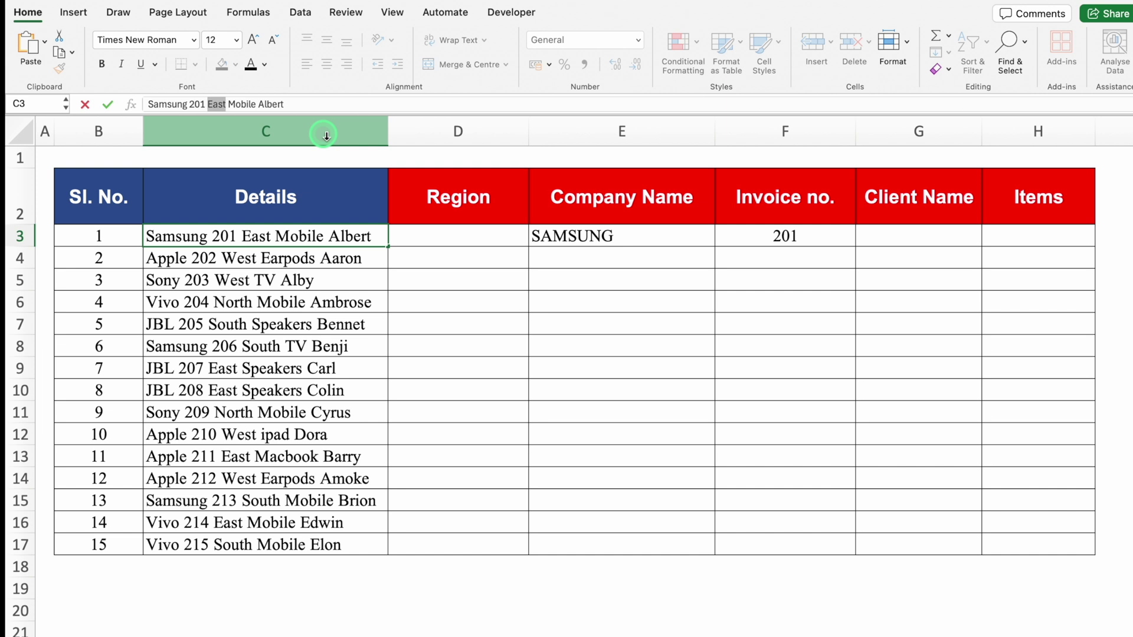
{"action": "left_click", "coordinate": [448, 238]}
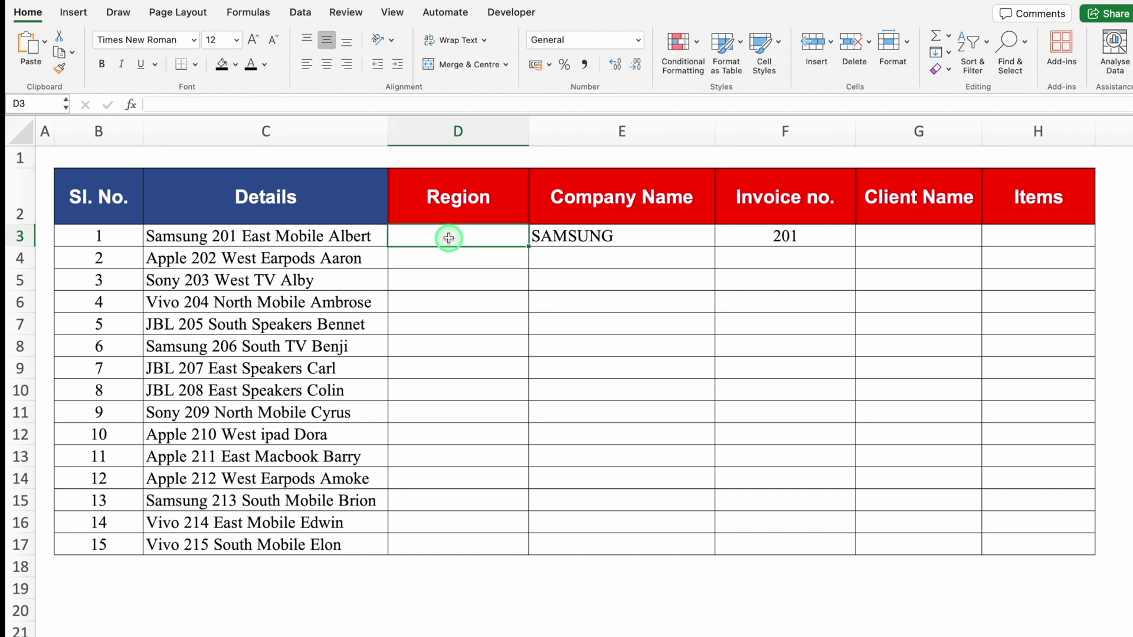
{"action": "key", "text": "super+v"}
Copy the client's name from the end of the Details text in C3 into the Client Name cell G3
{"action": "key", "text": "Right"}
{"action": "key", "text": "Right"}
{"action": "key", "text": "Right"}
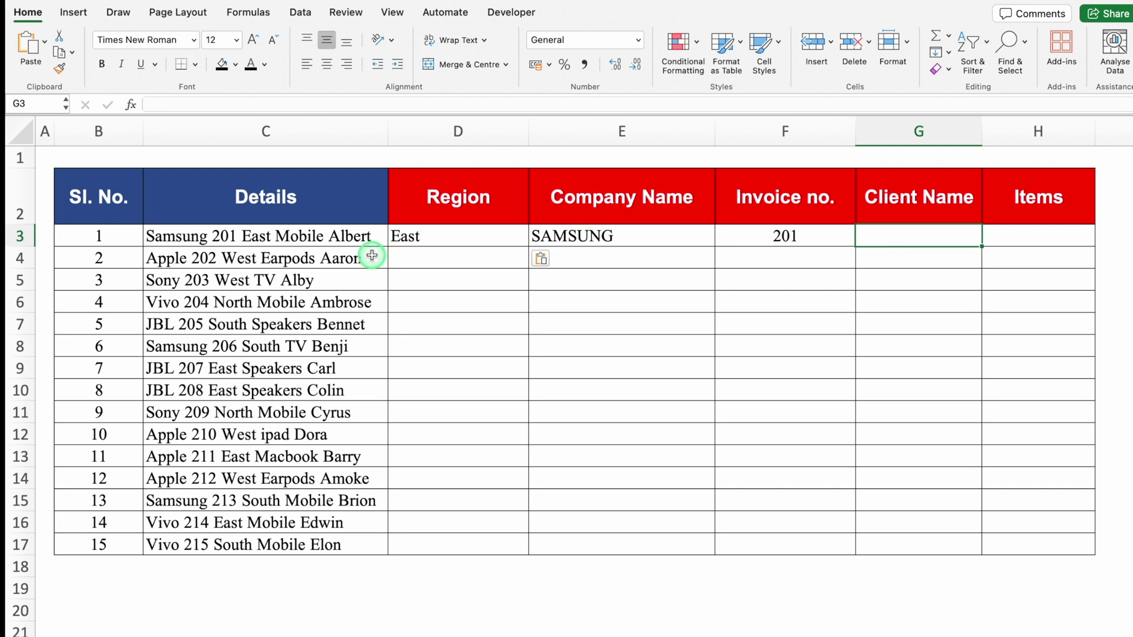
{"action": "left_click", "coordinate": [356, 237]}
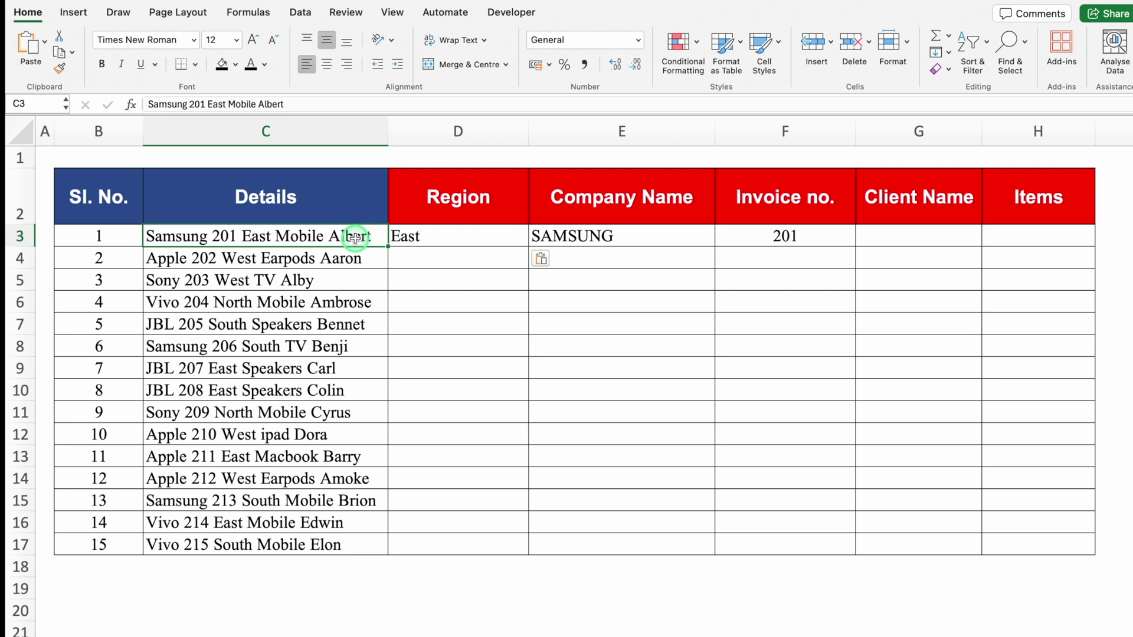
{"action": "left_click_drag", "start_coordinate": [285, 104], "coordinate": [258, 104]}
{"action": "key", "text": "super+c"}
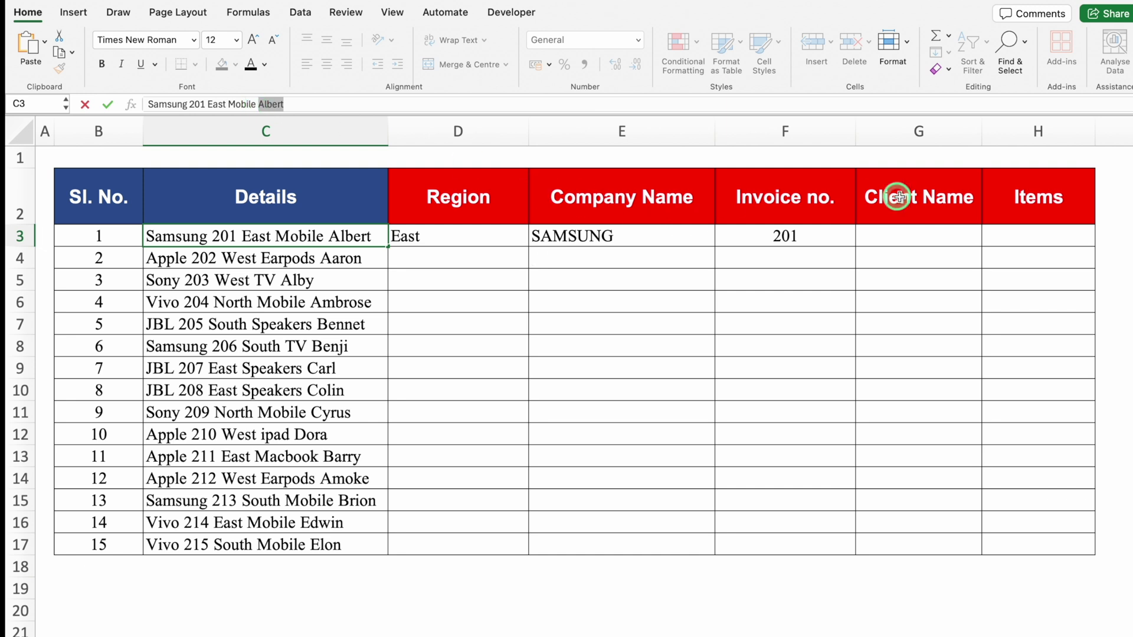
{"action": "left_click", "coordinate": [946, 232]}
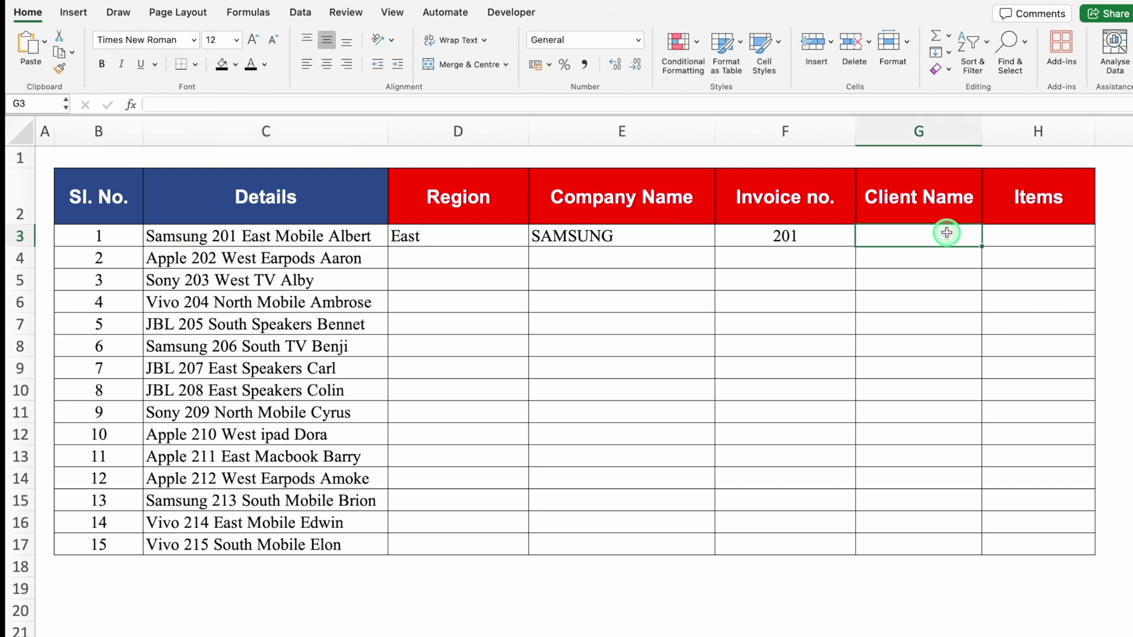
{"action": "key", "text": "super+v"}
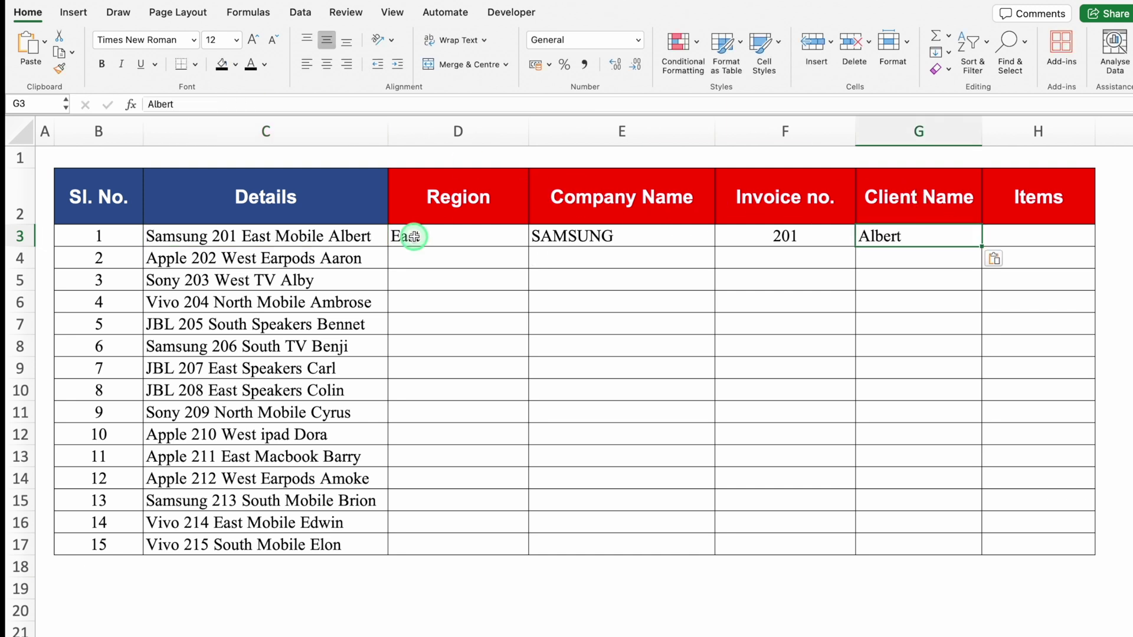
Copy the word Mobile from the Details text in C3 into the Items cell H3
{"action": "left_click", "coordinate": [353, 237]}
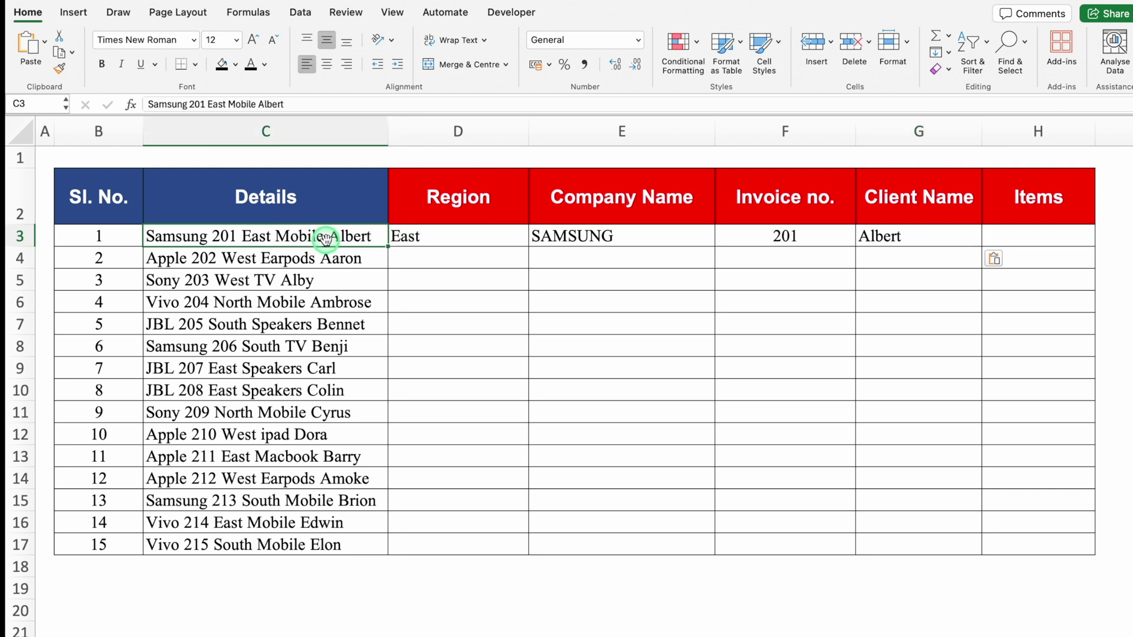
{"action": "left_click", "coordinate": [252, 105]}
{"action": "left_click_drag", "start_coordinate": [253, 105], "coordinate": [229, 105]}
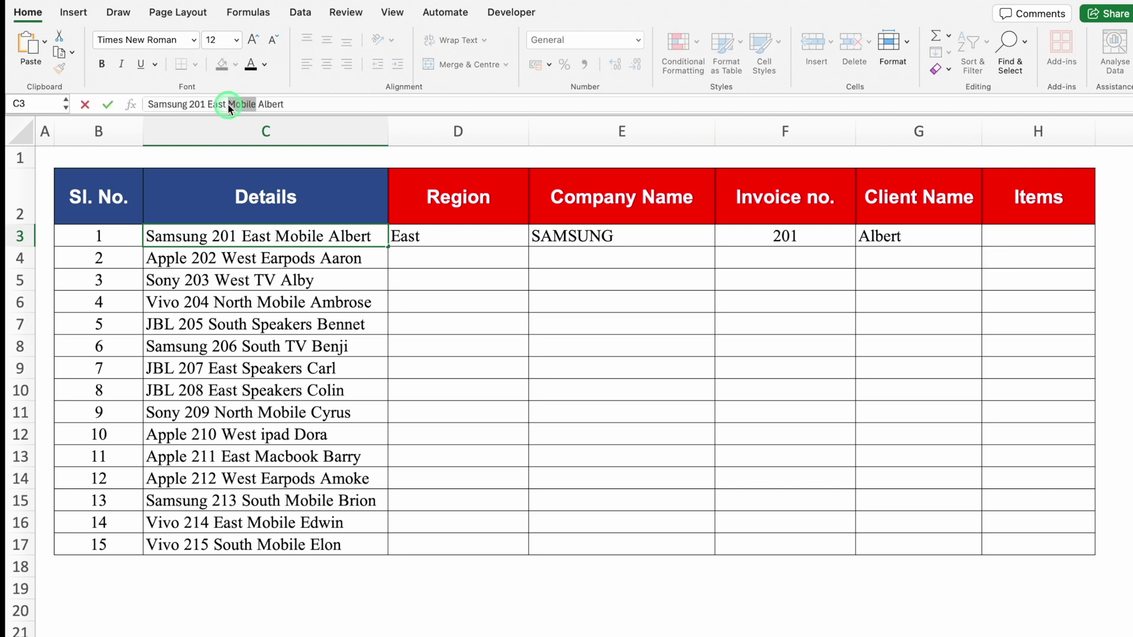
{"action": "left_click", "coordinate": [1008, 235]}
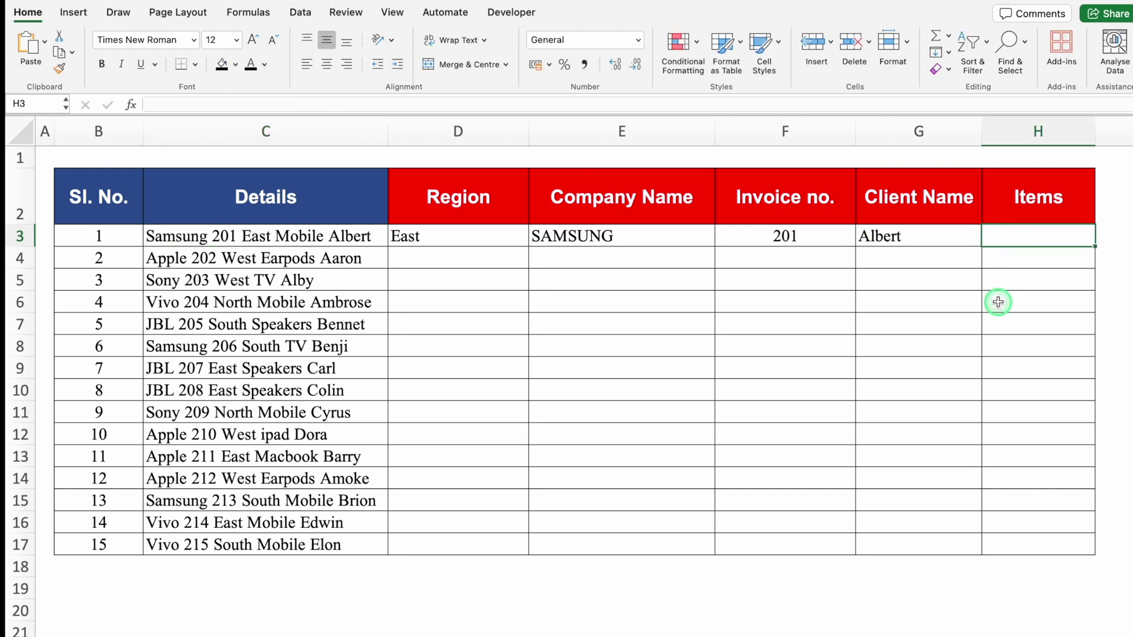
{"action": "key", "text": "super+v"}
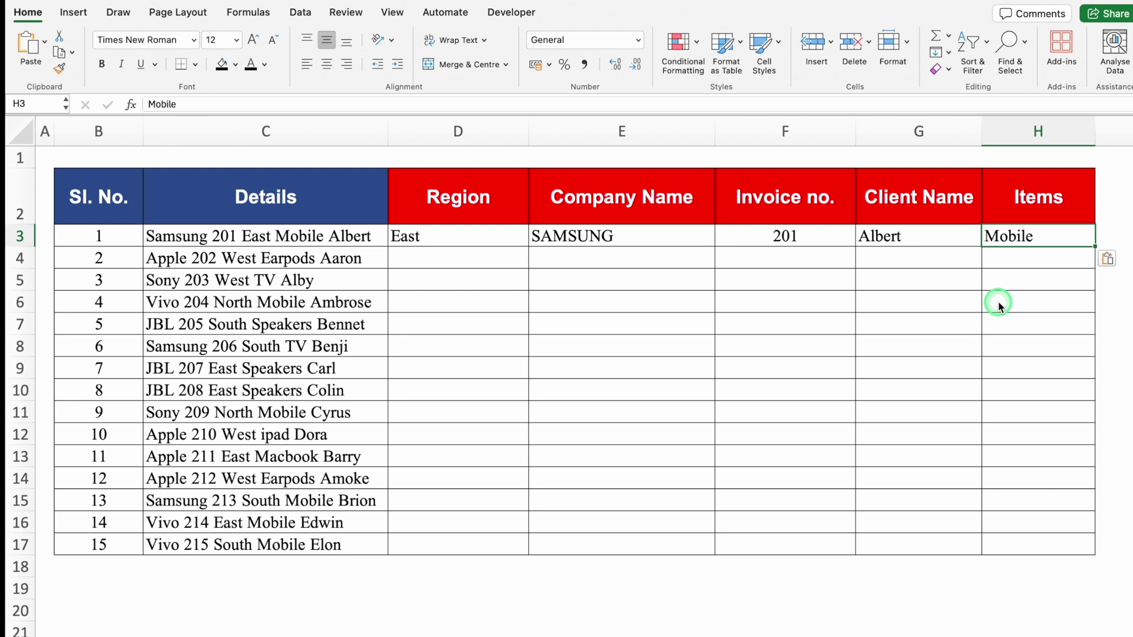
Flash Fill the Region column from D4 and the Company Name column from E4 down through row 17
{"action": "left_click", "coordinate": [453, 258]}
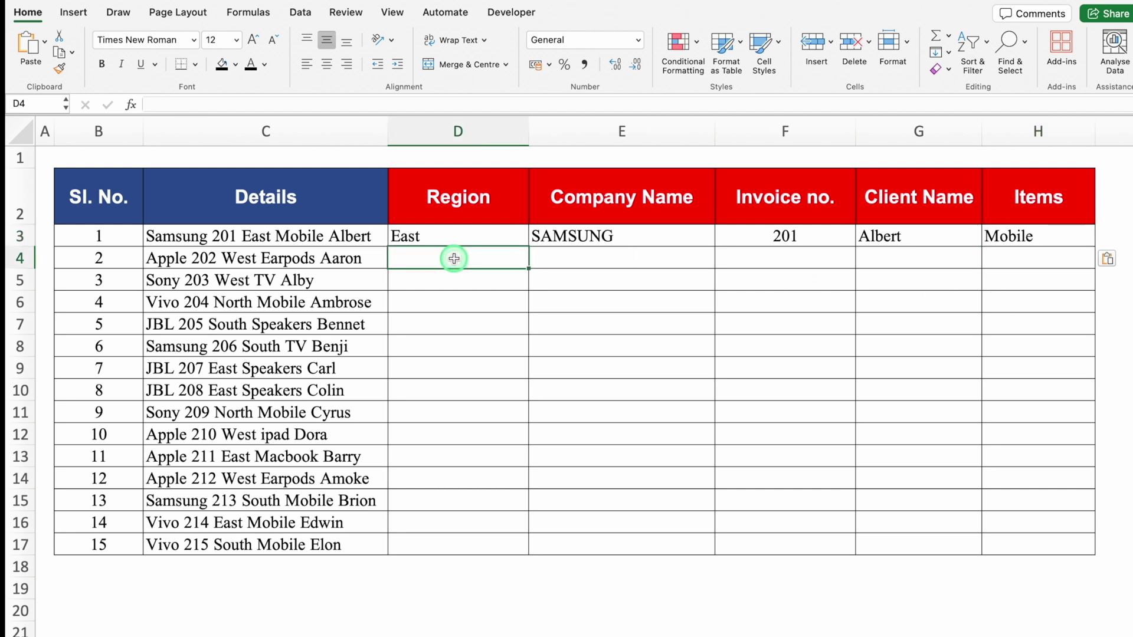
{"action": "key", "text": "ctrl+e"}
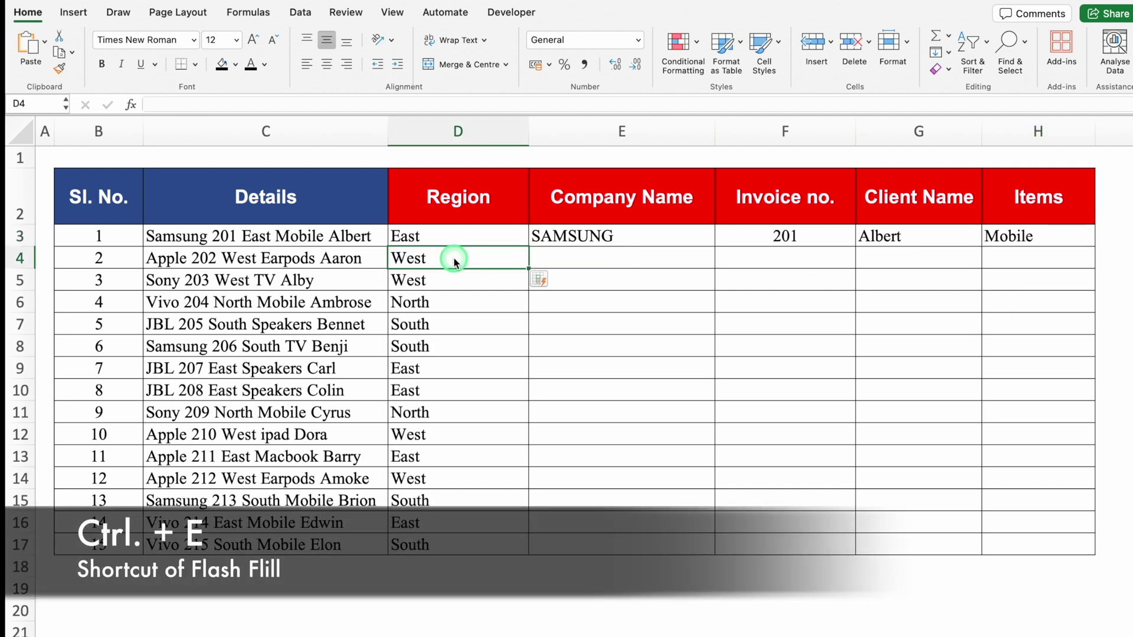
{"action": "left_click", "coordinate": [583, 260]}
{"action": "key", "text": "ctrl+e"}
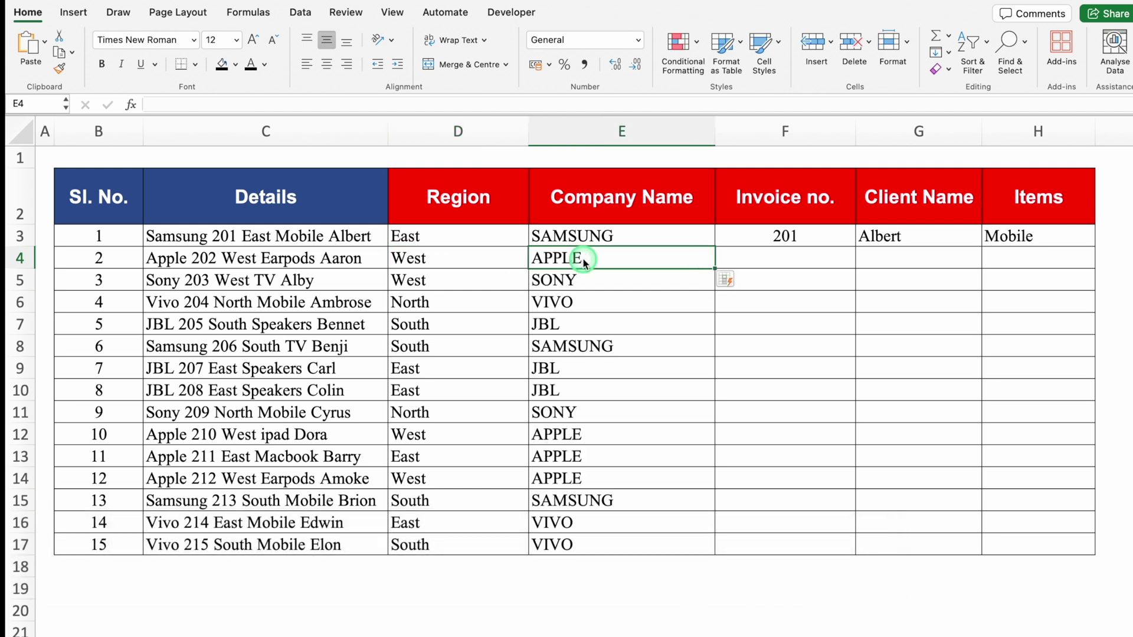
Flash Fill the Invoice no. column from F4 and the Client Name column from G4 down through row 17
{"action": "left_click", "coordinate": [774, 258]}
{"action": "key", "text": "ctrl+e"}
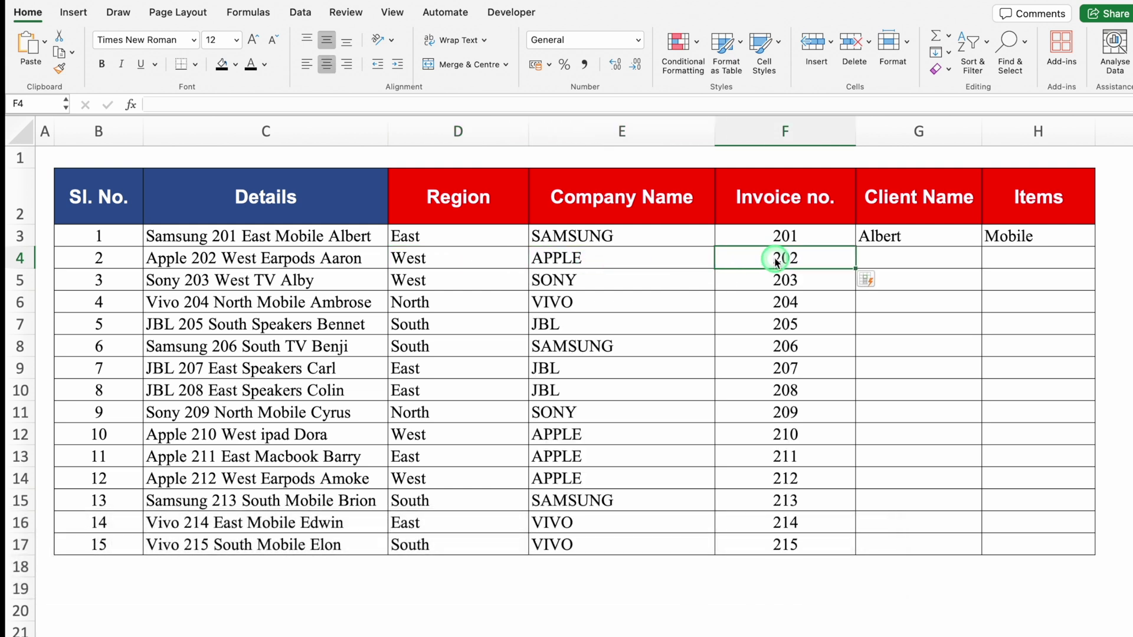
{"action": "left_click", "coordinate": [914, 261]}
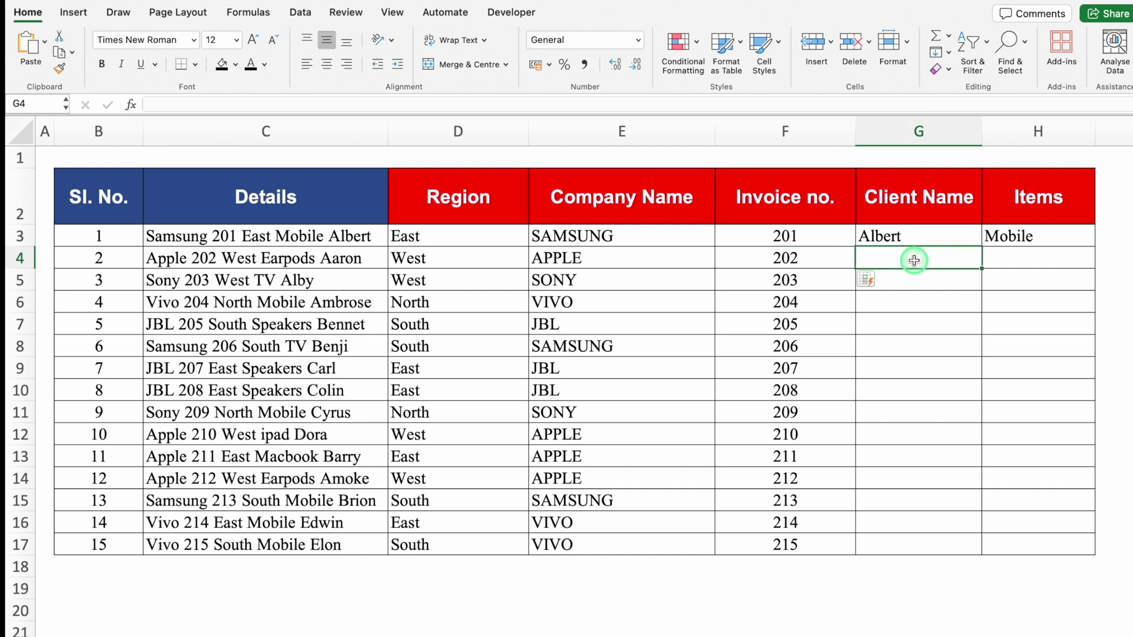
{"action": "key", "text": "ctrl+e"}
Set the font colour of the sample item in H3 to standard green and Flash Fill the Items column from H4
{"action": "left_click", "coordinate": [1014, 258]}
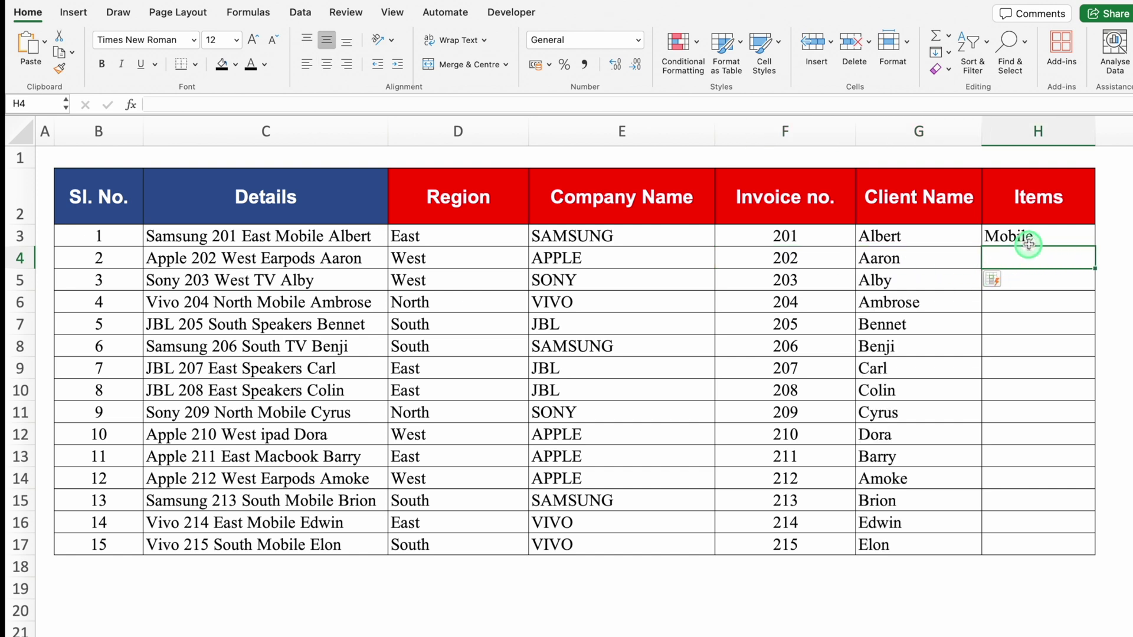
{"action": "left_click", "coordinate": [1028, 237]}
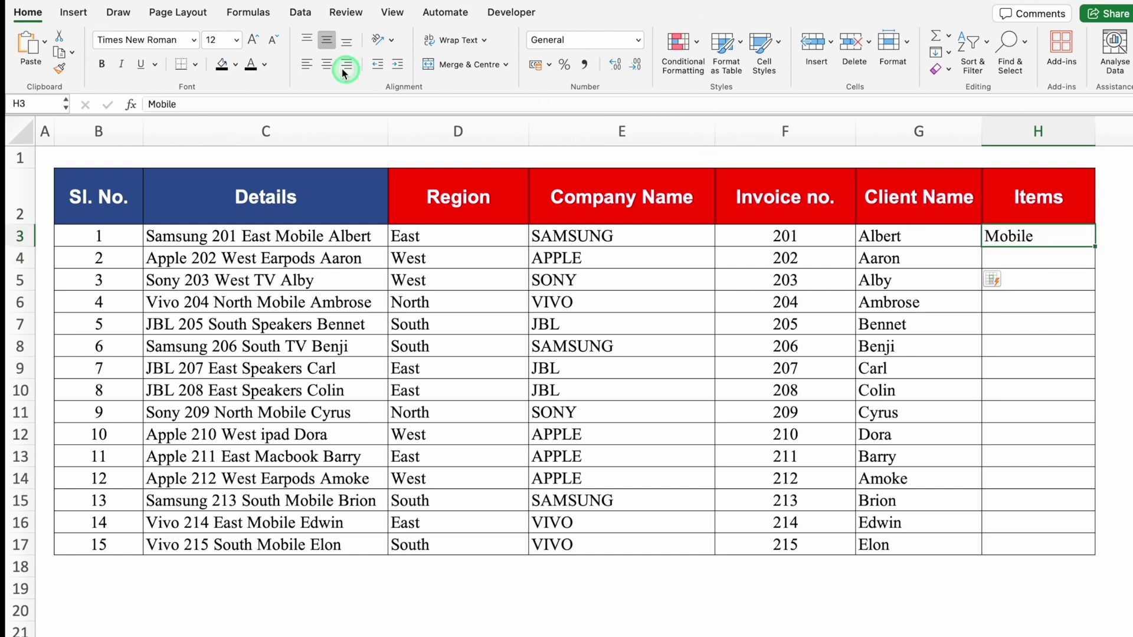
{"action": "left_click", "coordinate": [265, 64]}
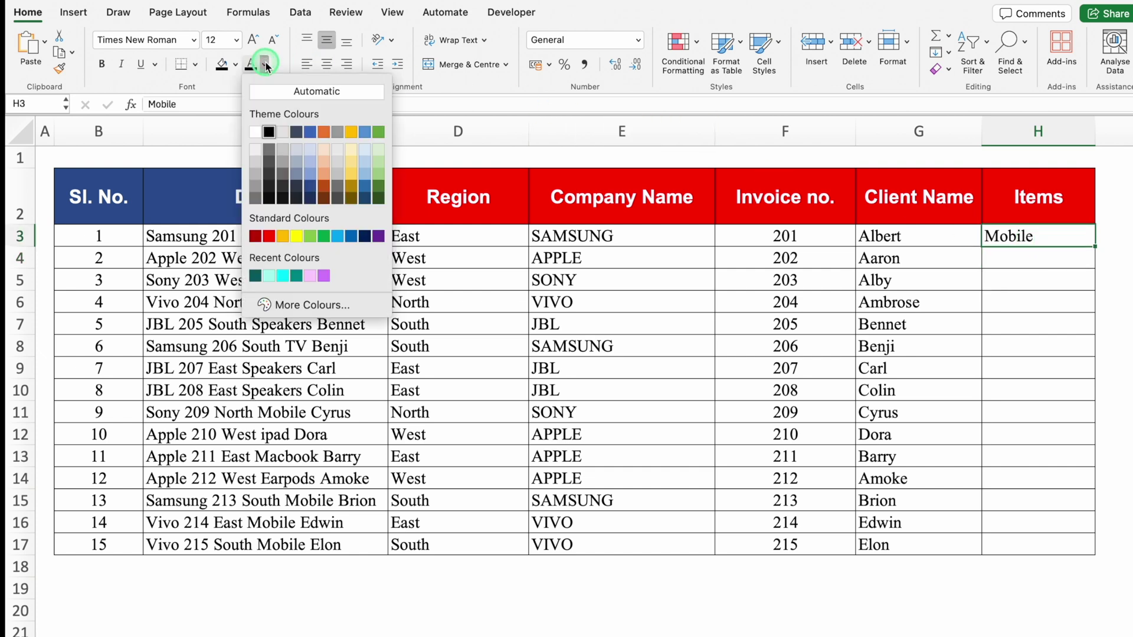
{"action": "left_click", "coordinate": [324, 236]}
{"action": "left_click", "coordinate": [1026, 261]}
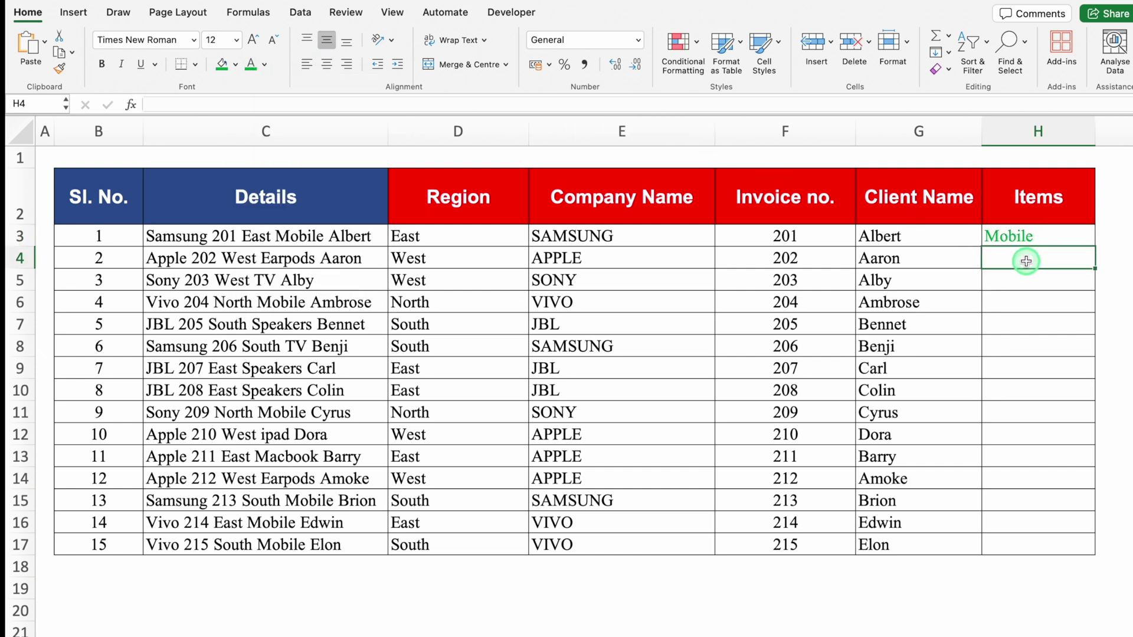
{"action": "key", "text": "ctrl+e"}
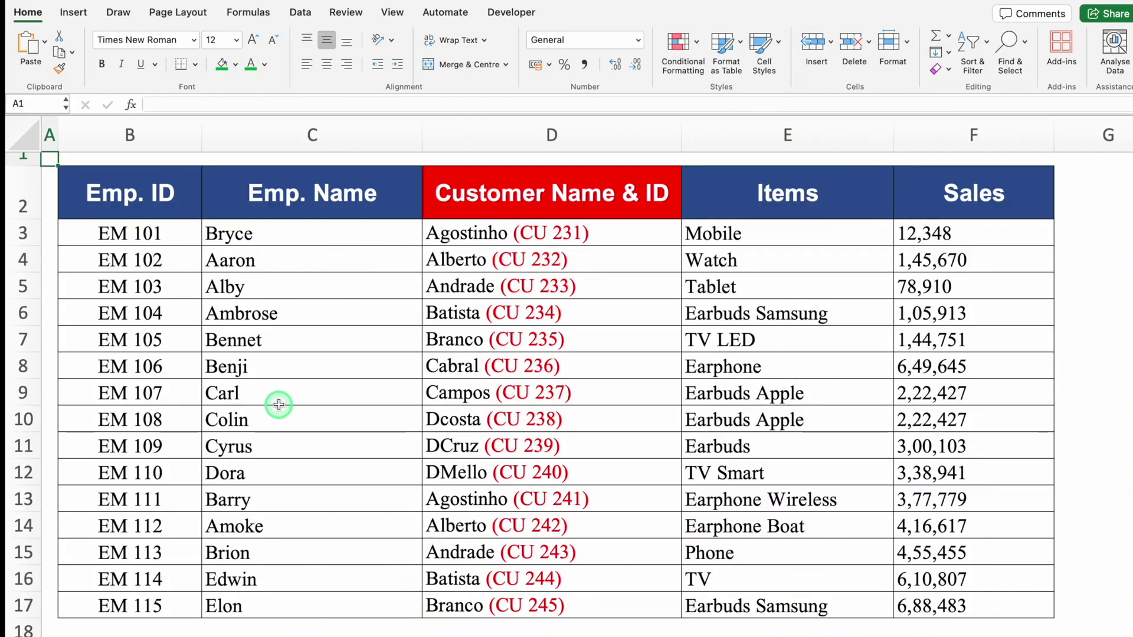
On the customer ID sheet, shorten the header in D2 to Customer Name by removing "& ID"
{"action": "left_click", "coordinate": [547, 207]}
{"action": "left_click", "coordinate": [561, 230]}
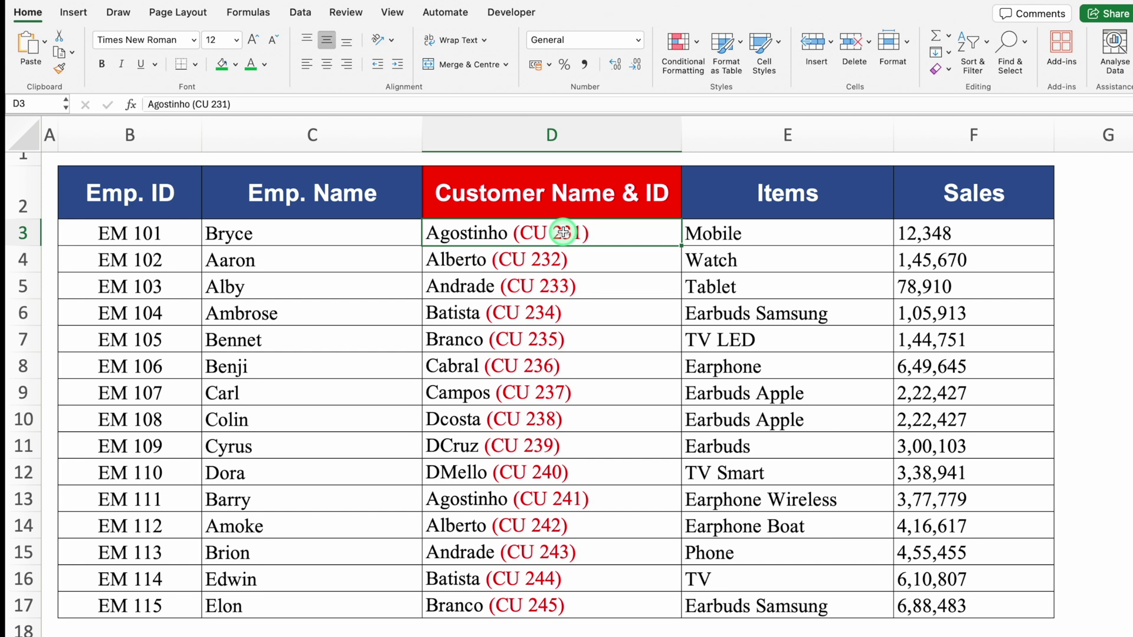
{"action": "left_click", "coordinate": [567, 195]}
{"action": "left_click", "coordinate": [310, 104]}
{"action": "key", "text": "BackSpace"}
{"action": "key", "text": "BackSpace"}
{"action": "key", "text": "BackSpace"}
{"action": "key", "text": "BackSpace"}
{"action": "key", "text": "BackSpace"}
{"action": "key", "text": "Return"}
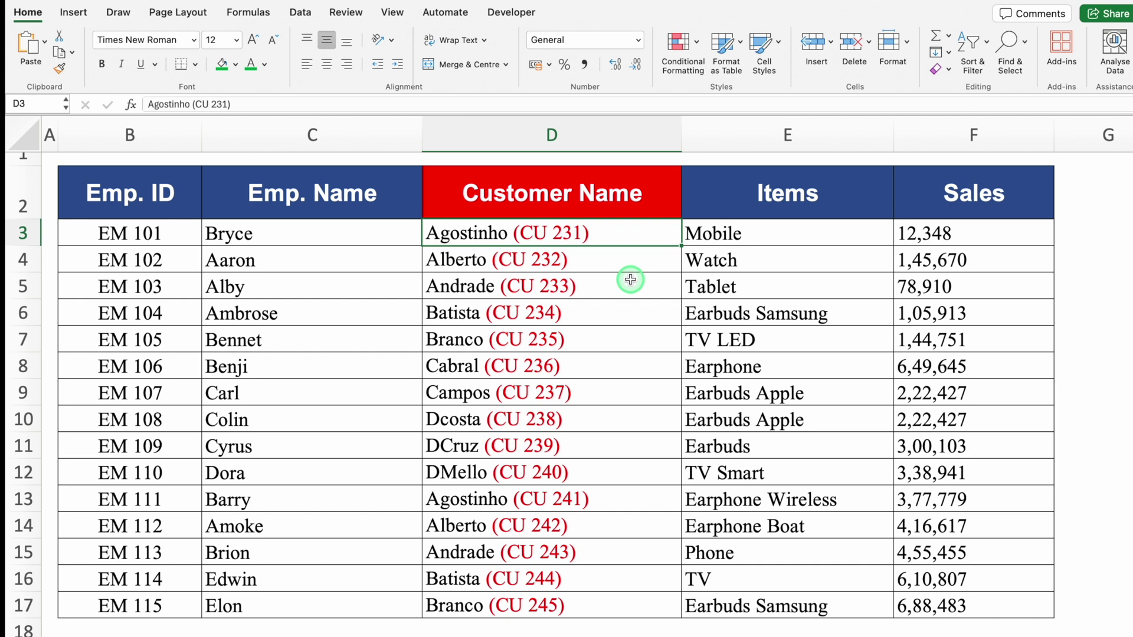
Remove the bracketed IDs from the customer names in D3:D17 by replacing all matches of (*) with nothing
{"action": "key", "text": "ctrl+shift+Down"}
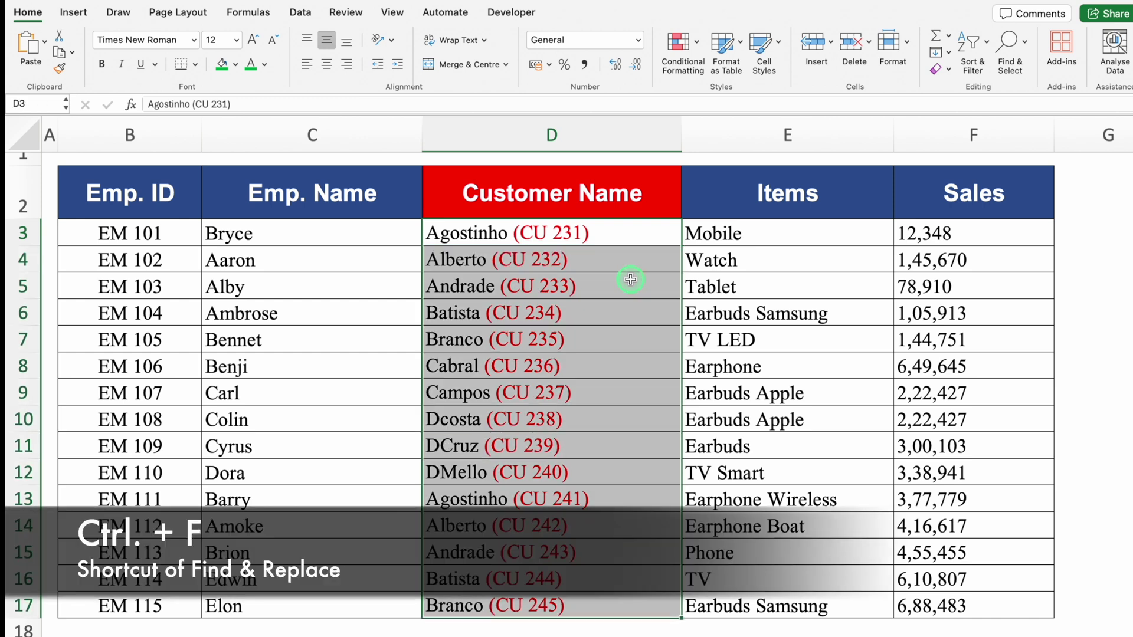
{"action": "key", "text": "ctrl+f"}
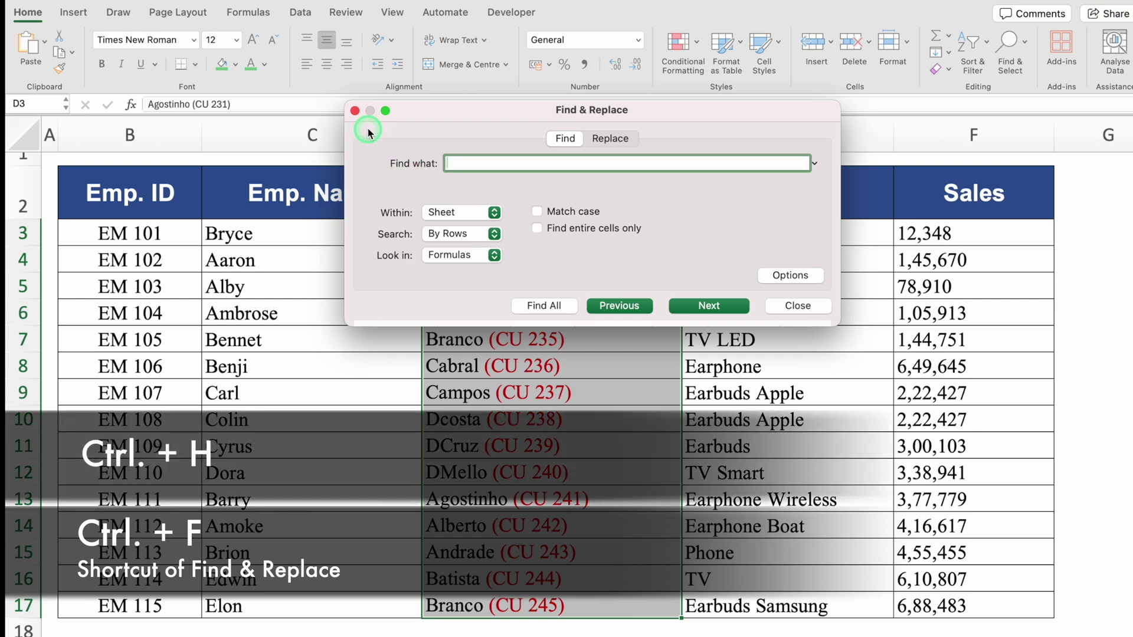
{"action": "left_click", "coordinate": [354, 111]}
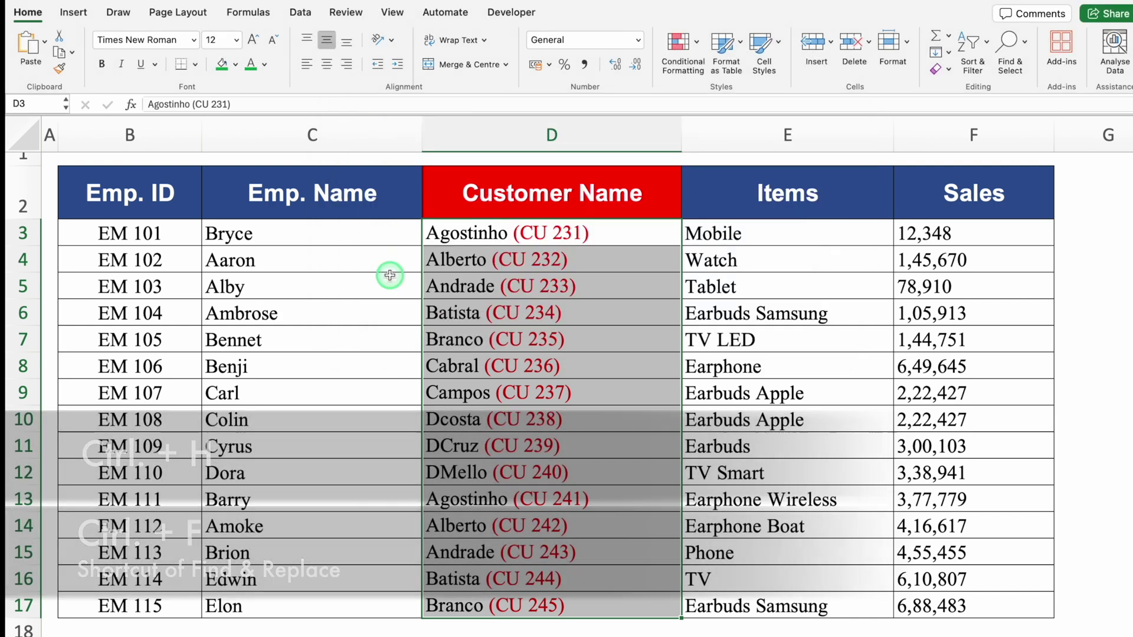
{"action": "key", "text": "ctrl+h"}
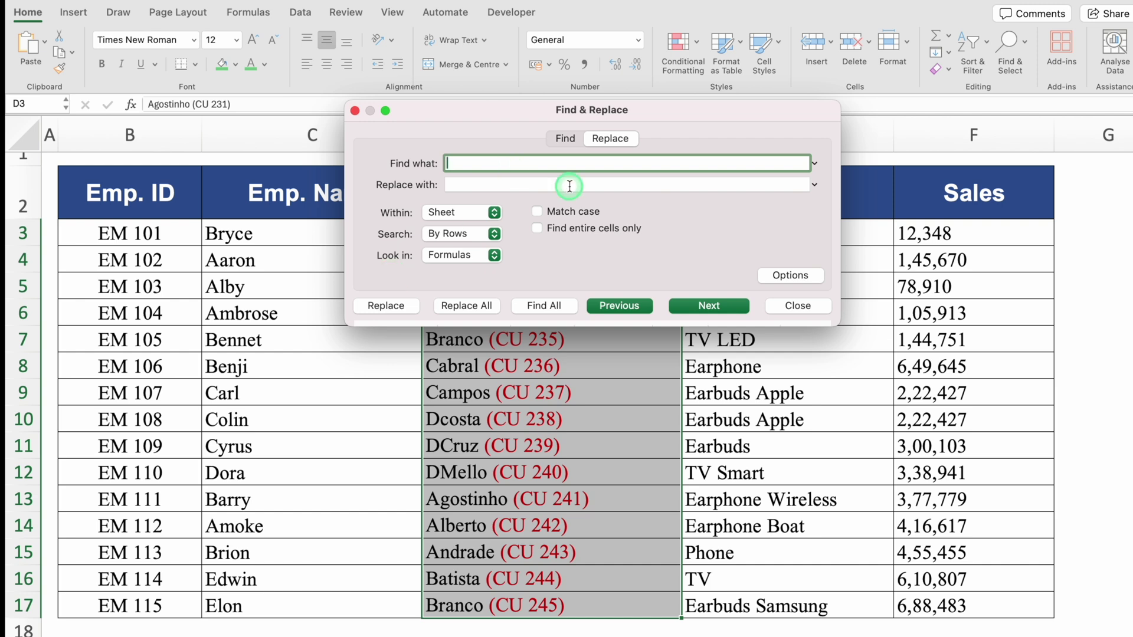
{"action": "type", "text": "(*)"}
{"action": "left_click", "coordinate": [514, 186]}
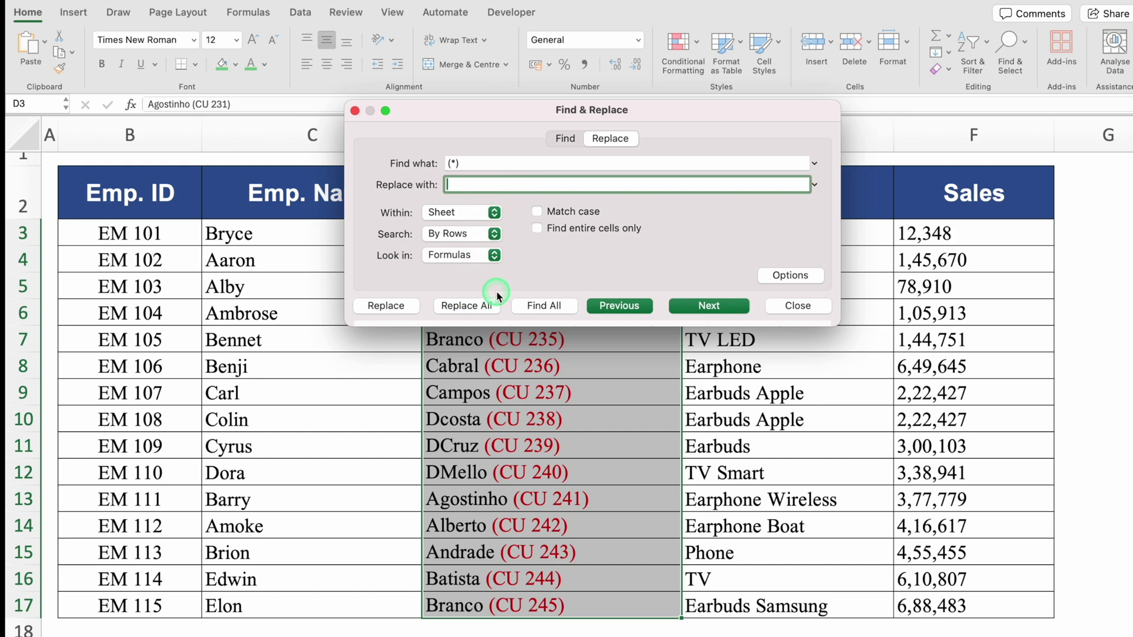
{"action": "left_click", "coordinate": [466, 306]}
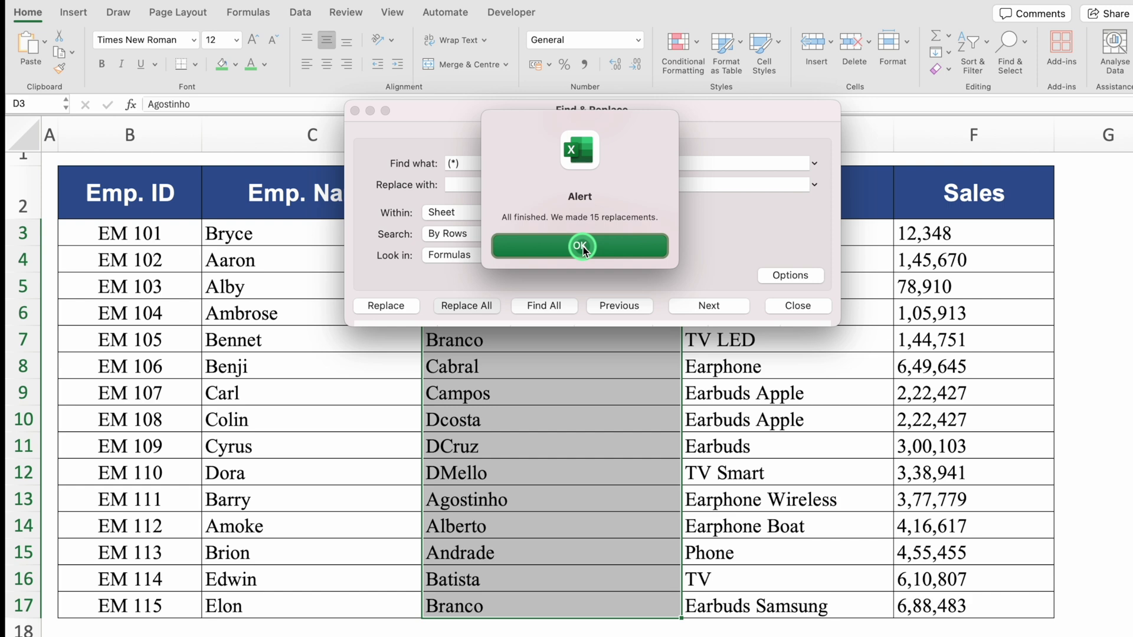
{"action": "left_click", "coordinate": [581, 246]}
{"action": "left_click", "coordinate": [793, 308]}
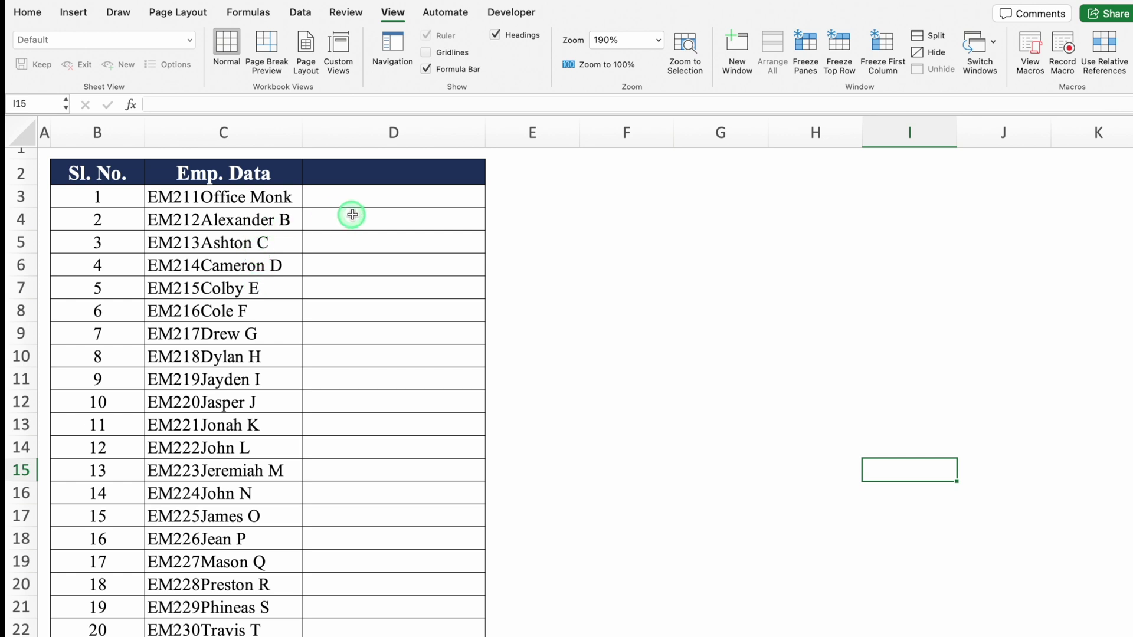
On the employee data sheet, change the Emp. Data header in C2 to Emp. ID
{"action": "left_click", "coordinate": [231, 172]}
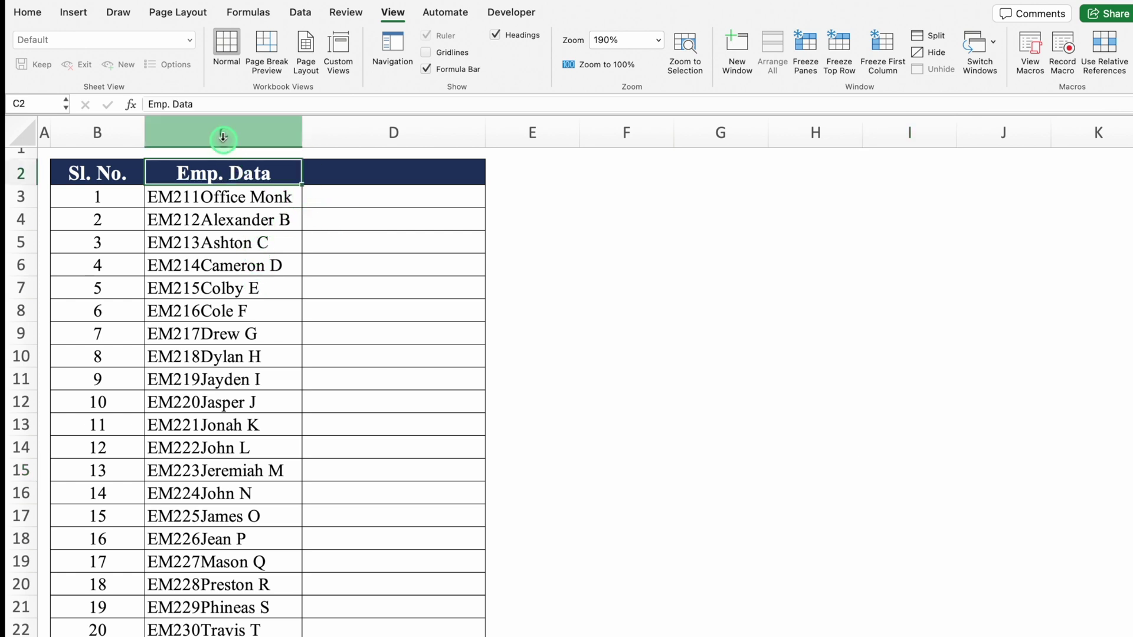
{"action": "left_click", "coordinate": [209, 104]}
{"action": "key", "text": "BackSpace"}
{"action": "key", "text": "BackSpace"}
{"action": "key", "text": "BackSpace"}
{"action": "key", "text": "BackSpace"}
{"action": "type", "text": "ID"}
Enter the header Emp. Name in the empty header cell D2
{"action": "left_click", "coordinate": [354, 171]}
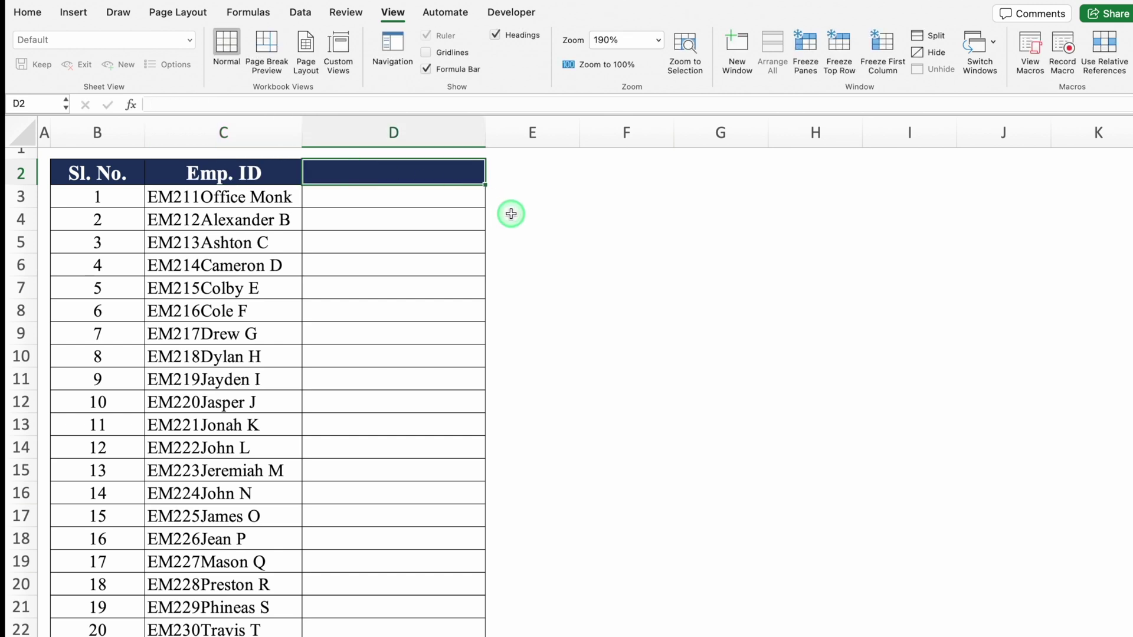
{"action": "type", "text": "Emp. Name"}
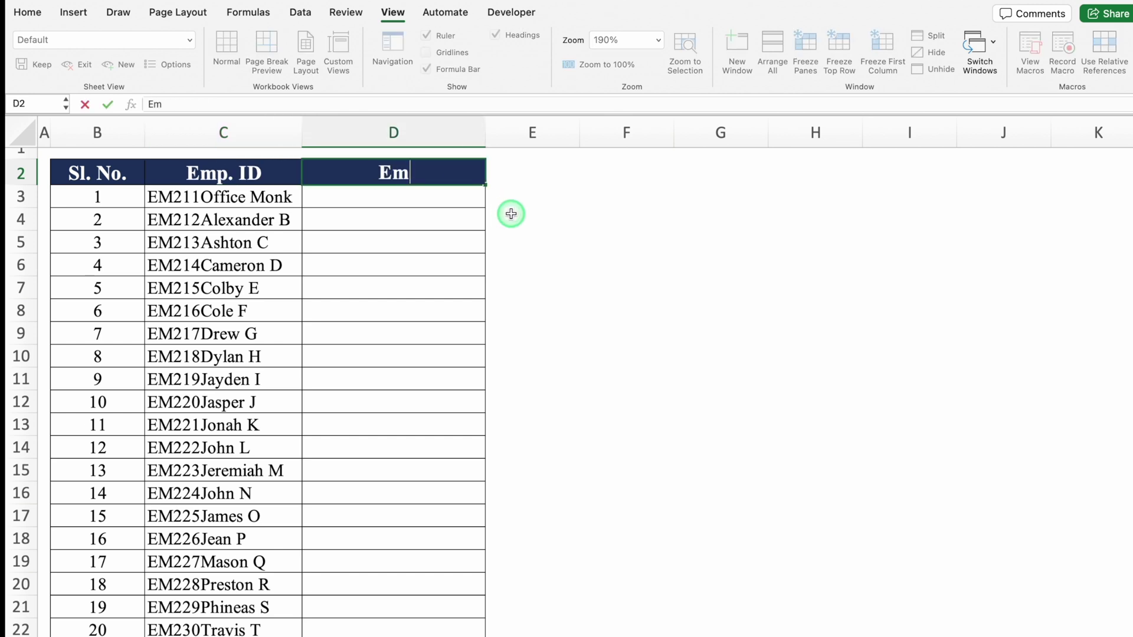
{"action": "left_click", "coordinate": [510, 214]}
Start Text to Columns on the combined employee entries from C3 down, using the Fixed width option
{"action": "left_click", "coordinate": [271, 199]}
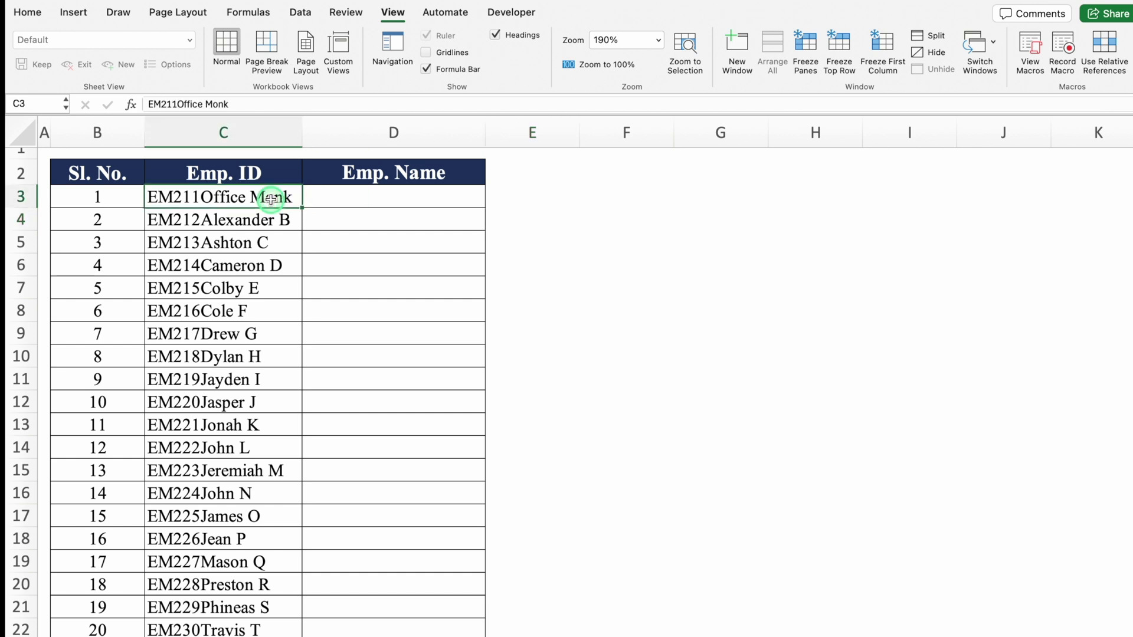
{"action": "key", "text": "ctrl+shift+Down"}
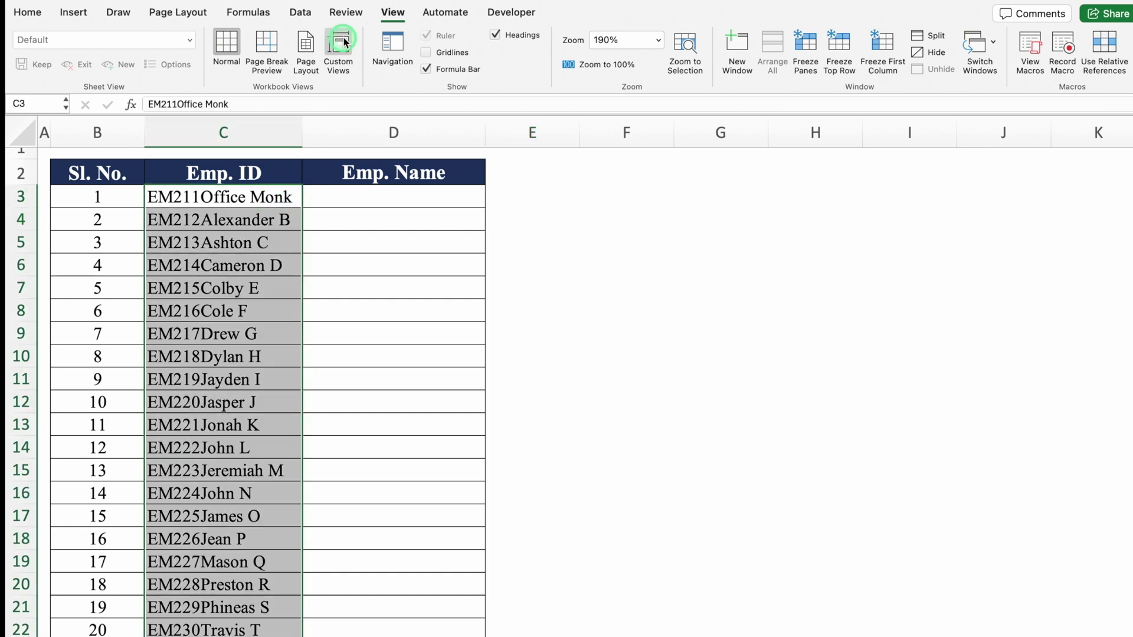
{"action": "left_click", "coordinate": [302, 13]}
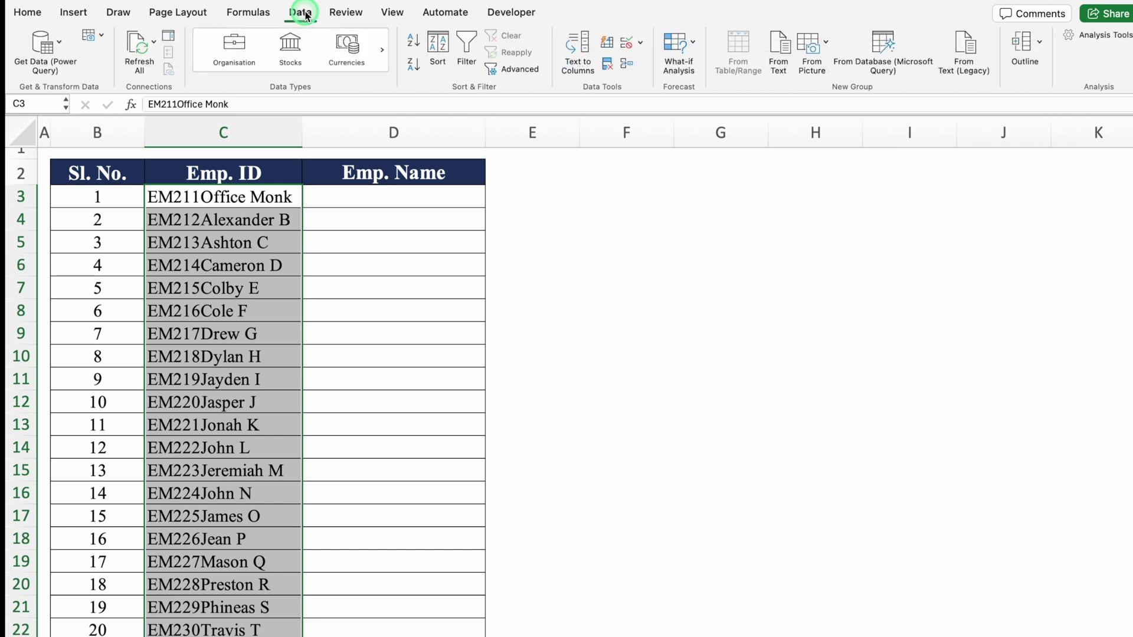
{"action": "left_click", "coordinate": [579, 71]}
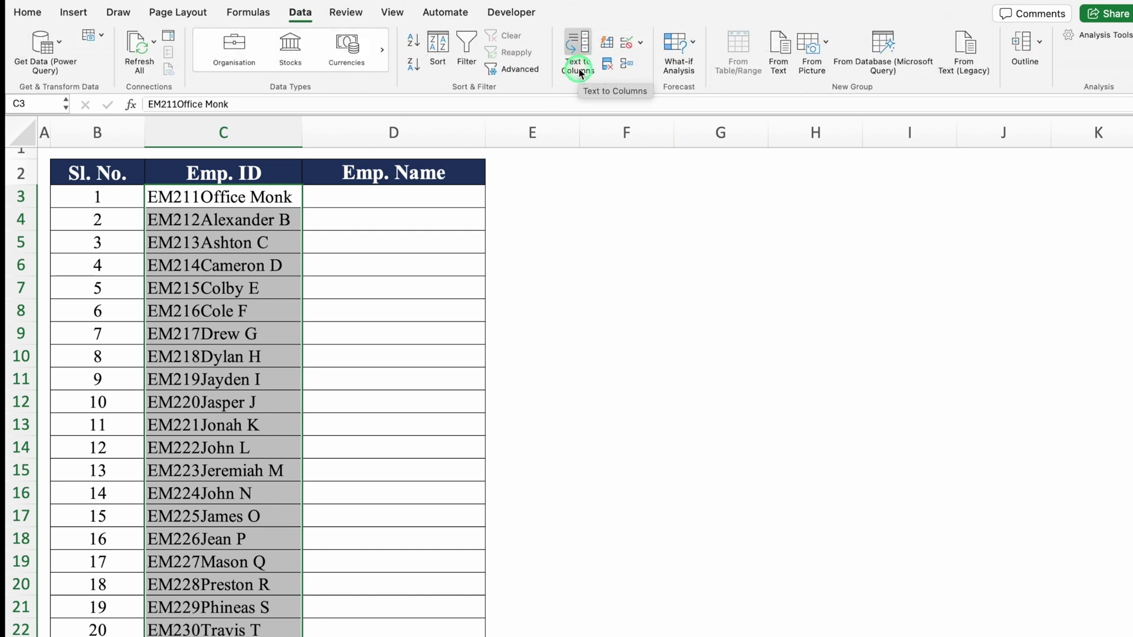
{"action": "left_click", "coordinate": [580, 72]}
{"action": "left_click", "coordinate": [431, 204]}
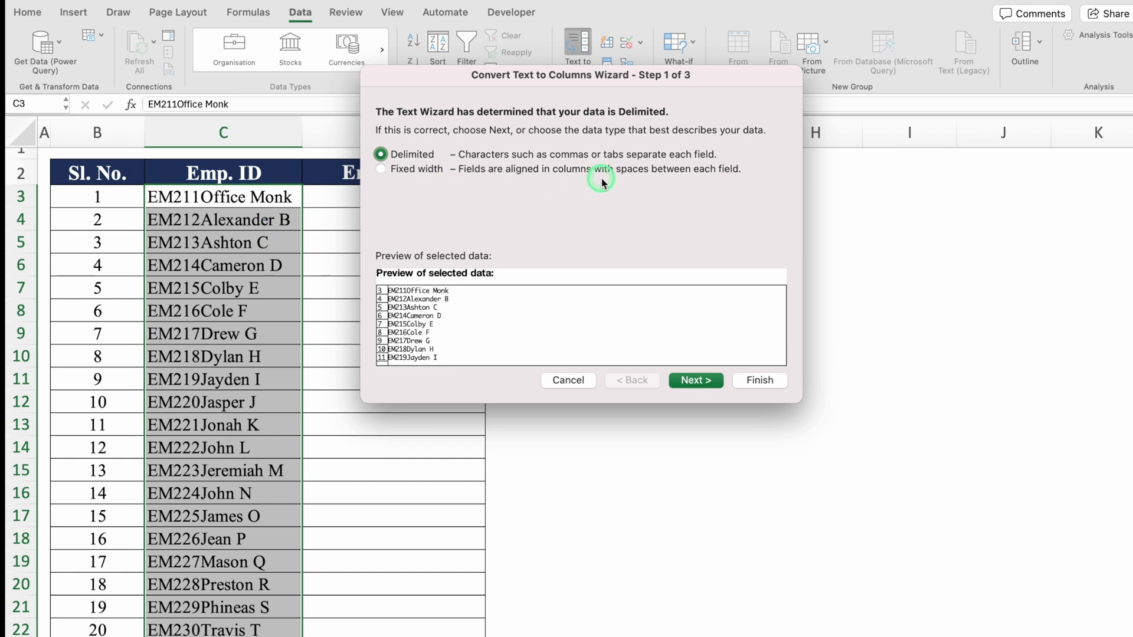
{"action": "left_click", "coordinate": [381, 169]}
{"action": "left_click", "coordinate": [698, 378]}
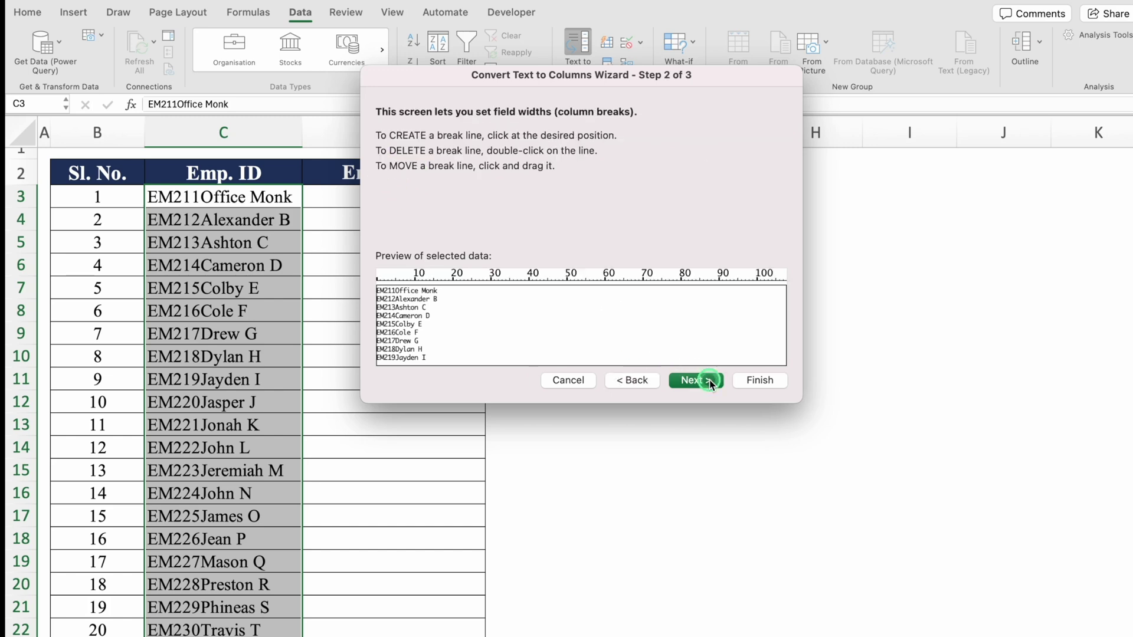
Place a column break after the fifth character, between each employee ID and name, and proceed to the column format settings
{"action": "left_click", "coordinate": [400, 283]}
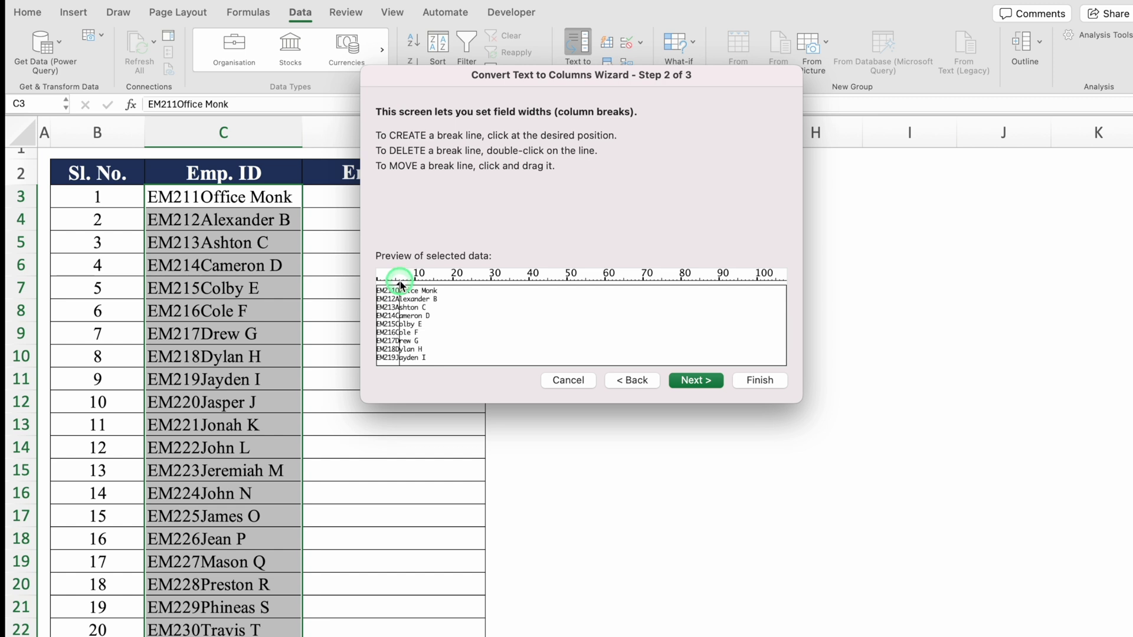
{"action": "left_click", "coordinate": [399, 285]}
{"action": "left_click_drag", "start_coordinate": [396, 287], "coordinate": [394, 285]}
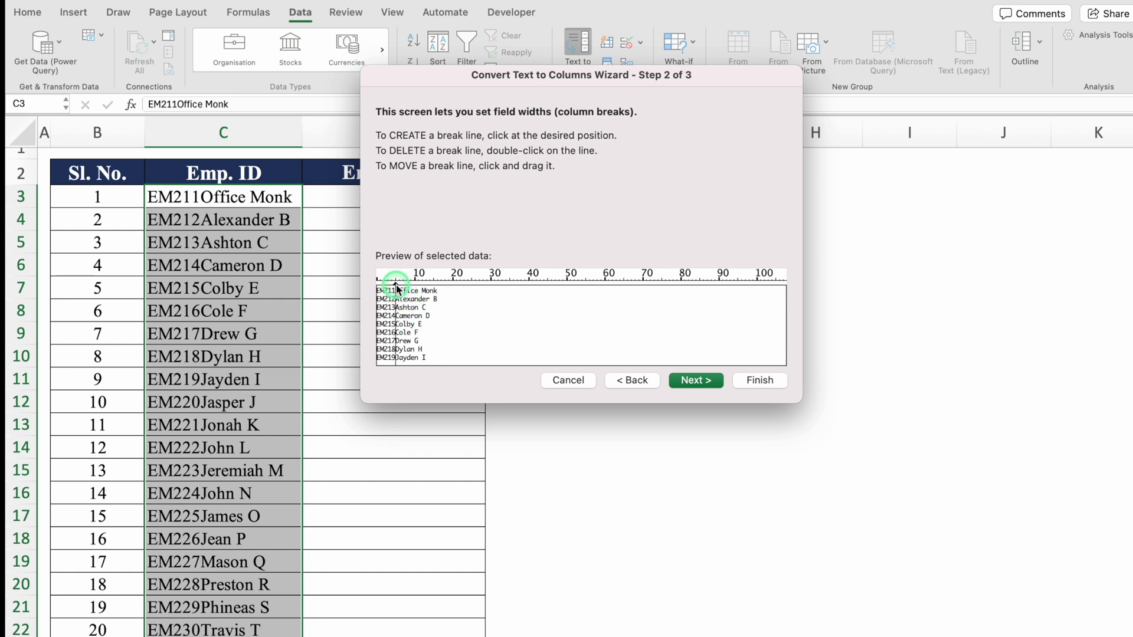
{"action": "left_click", "coordinate": [695, 380]}
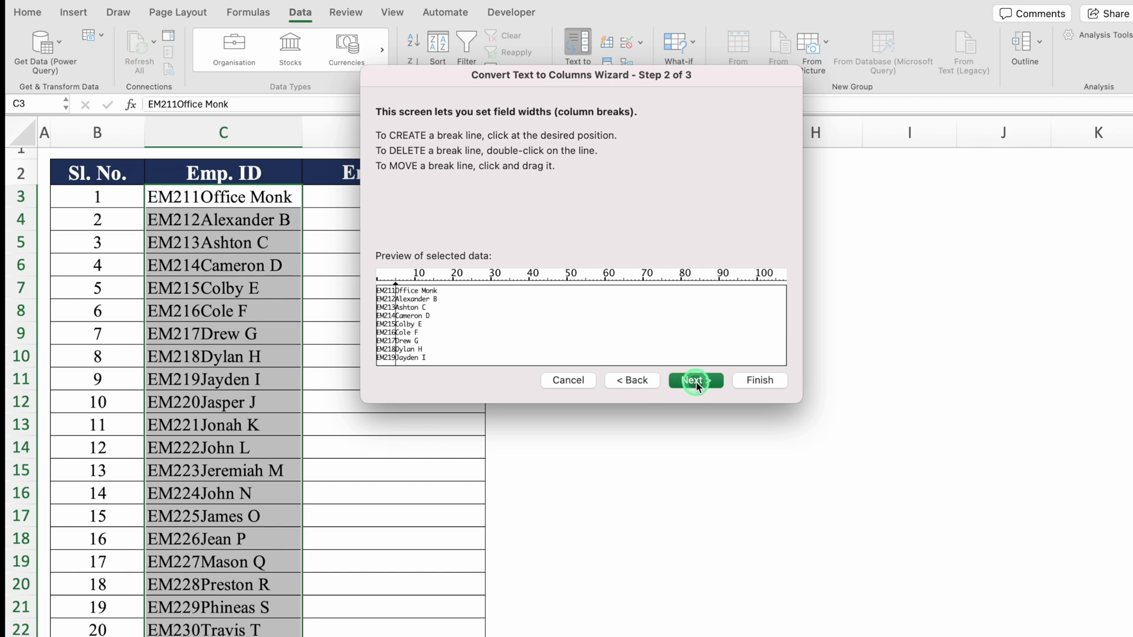
Finish the split with General format and destination $C$3, replacing the existing data in the Emp. ID and Emp. Name columns
{"action": "left_click_drag", "start_coordinate": [468, 80], "coordinate": [696, 137]}
{"action": "left_click", "coordinate": [624, 291]}
{"action": "left_click", "coordinate": [717, 287]}
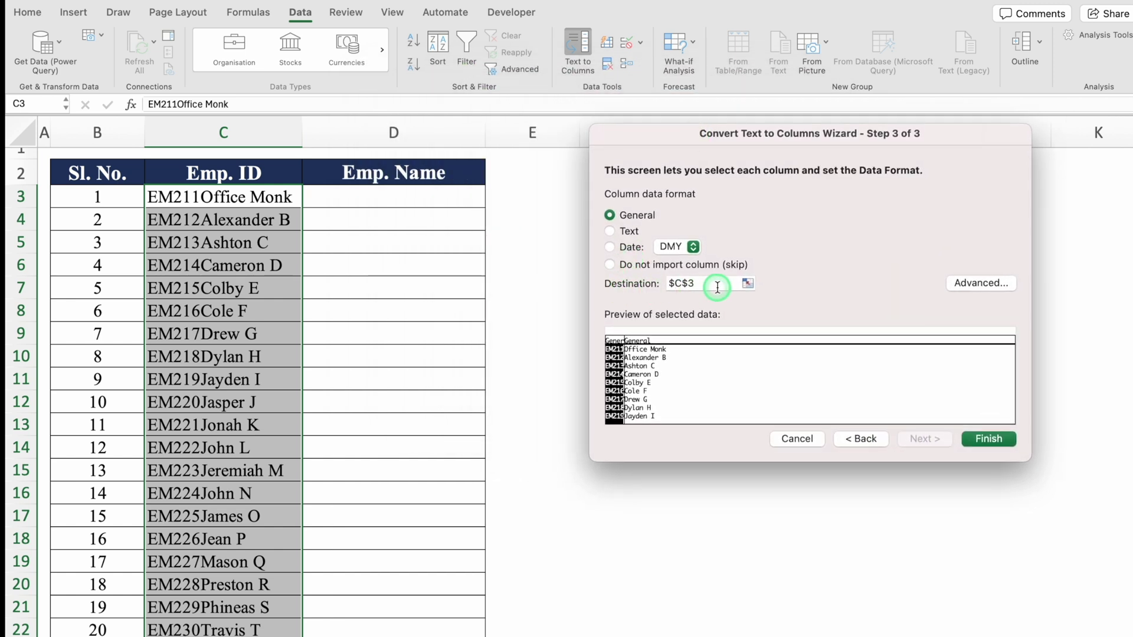
{"action": "left_click", "coordinate": [232, 132]}
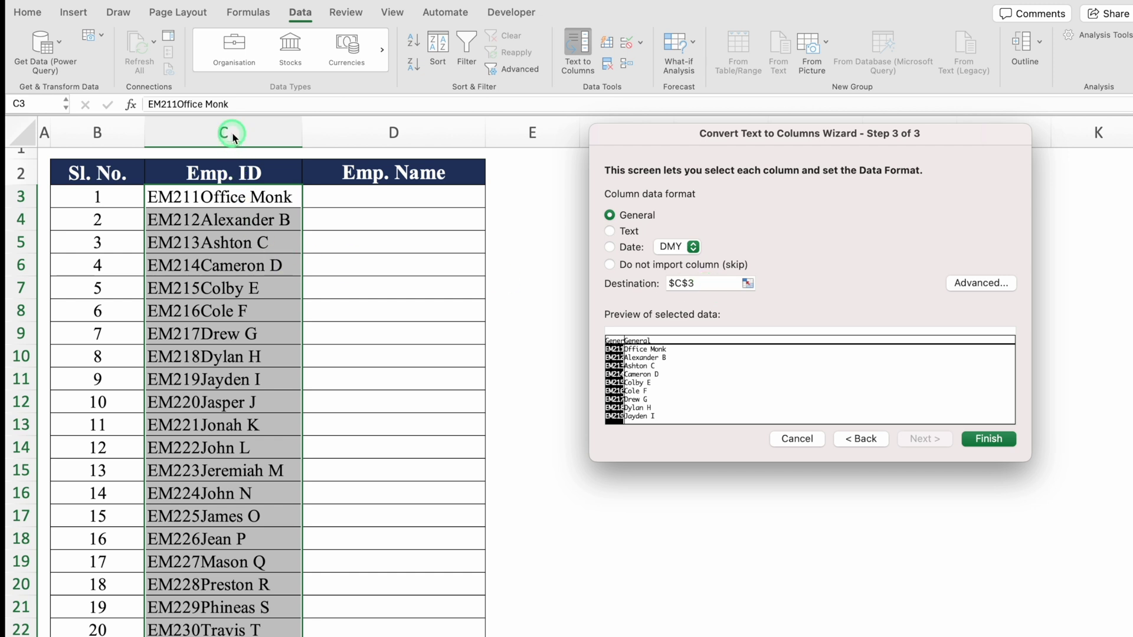
{"action": "left_click", "coordinate": [231, 225]}
{"action": "left_click", "coordinate": [405, 208]}
{"action": "left_click", "coordinate": [258, 300]}
{"action": "left_click", "coordinate": [357, 200]}
{"action": "left_click", "coordinate": [985, 437]}
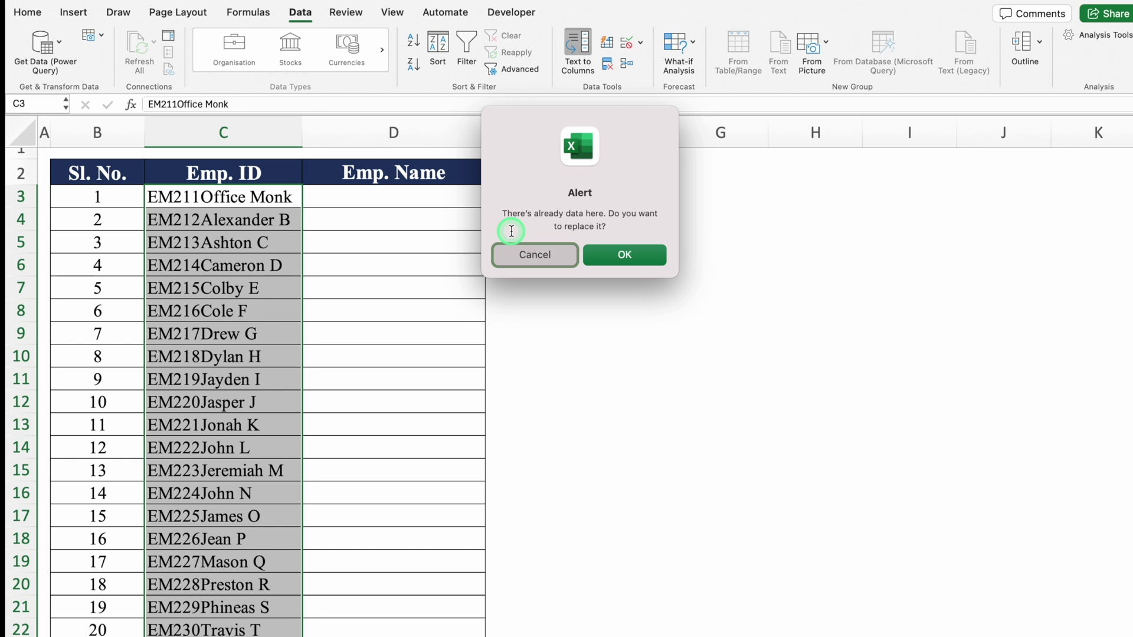
{"action": "left_click", "coordinate": [624, 255]}
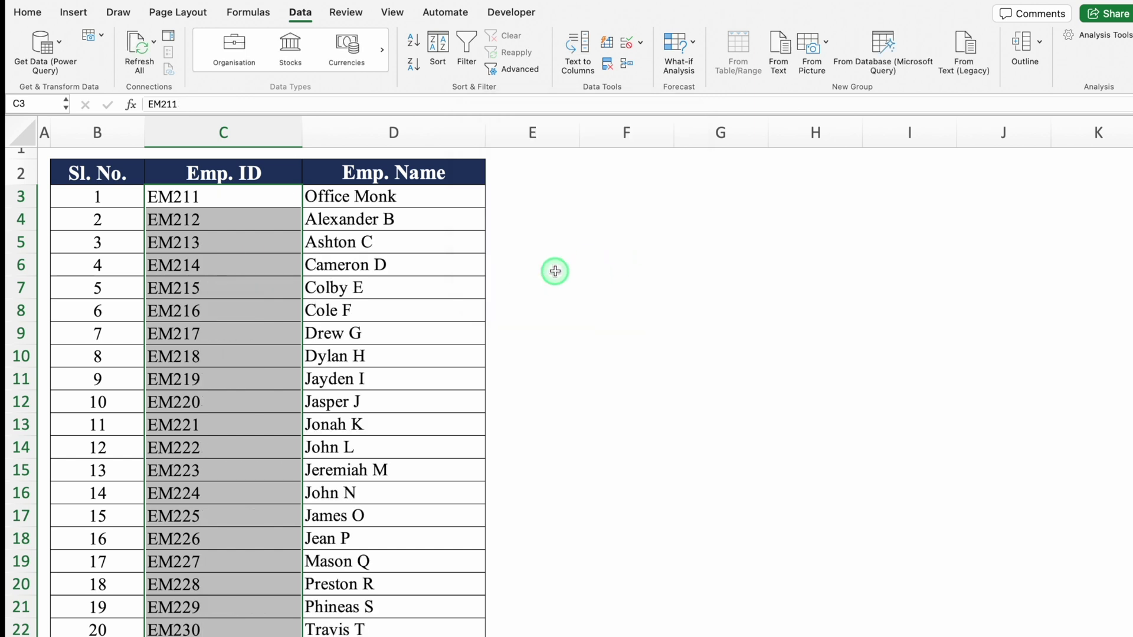
{"action": "left_click", "coordinate": [555, 271]}
{"action": "left_click", "coordinate": [251, 196]}
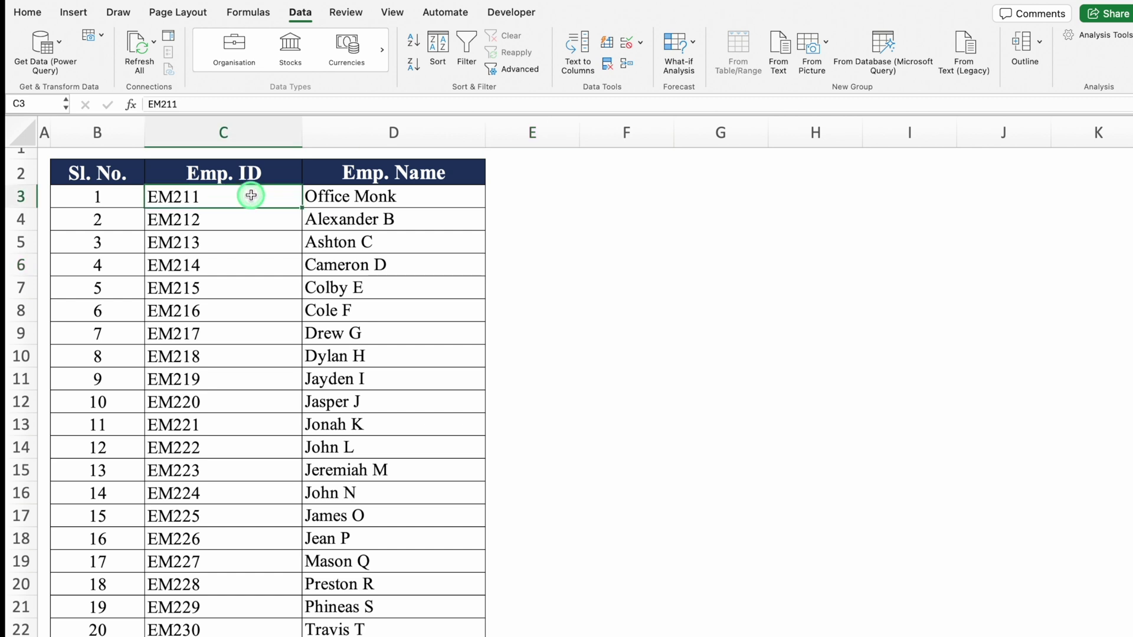
{"action": "left_click", "coordinate": [418, 199]}
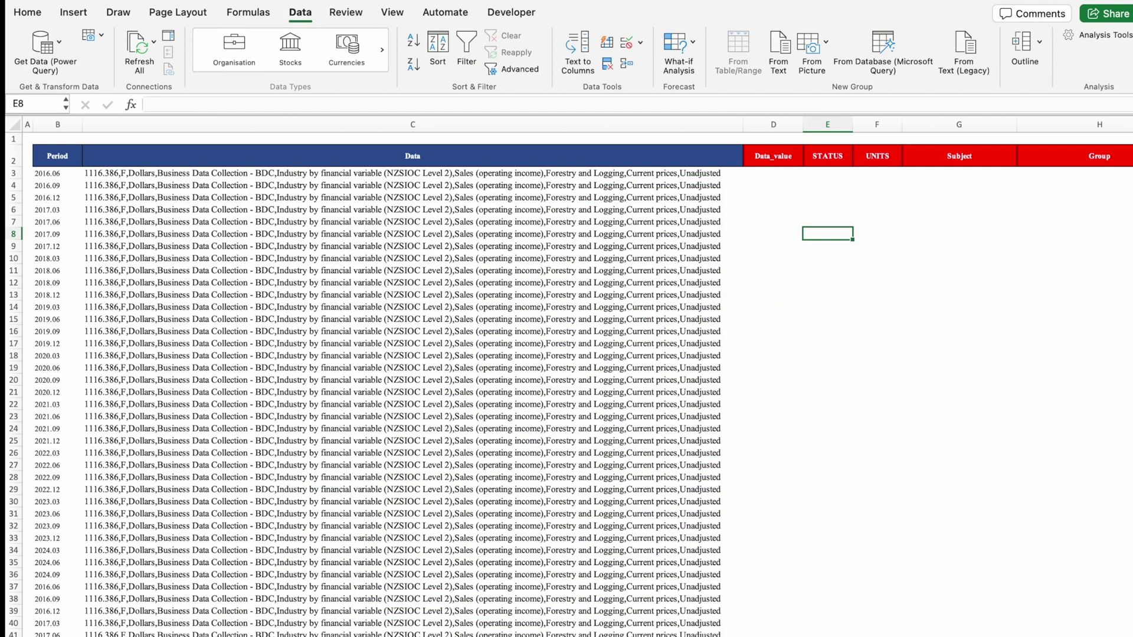
On the sheet with the Period and Data columns, examine the comma-separated Data records and how far down they extend
{"action": "scroll", "coordinate": [413, 383], "scroll_direction": "down", "scroll_amount": 20}
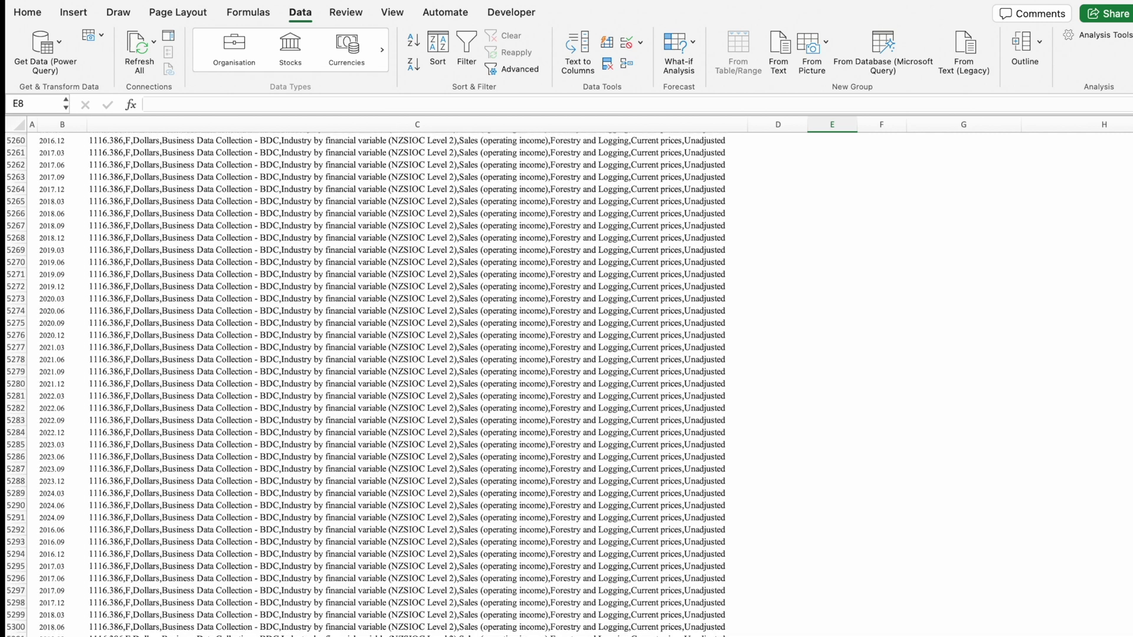
{"action": "scroll", "coordinate": [413, 384], "scroll_direction": "down", "scroll_amount": 20}
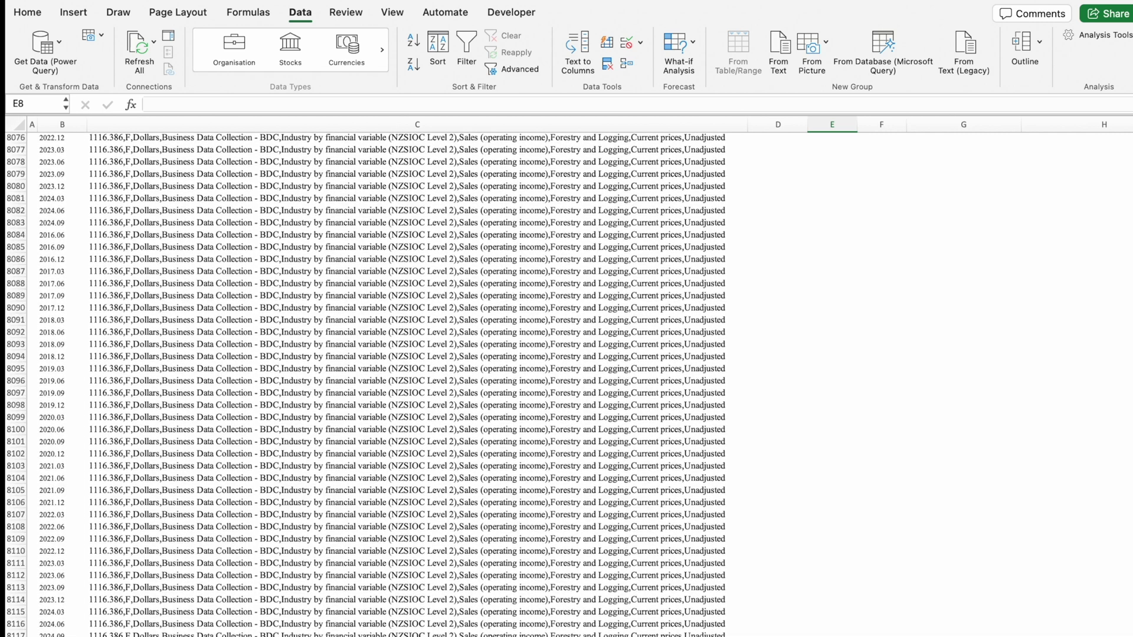
{"action": "scroll", "coordinate": [413, 383], "scroll_direction": "up", "scroll_amount": 20}
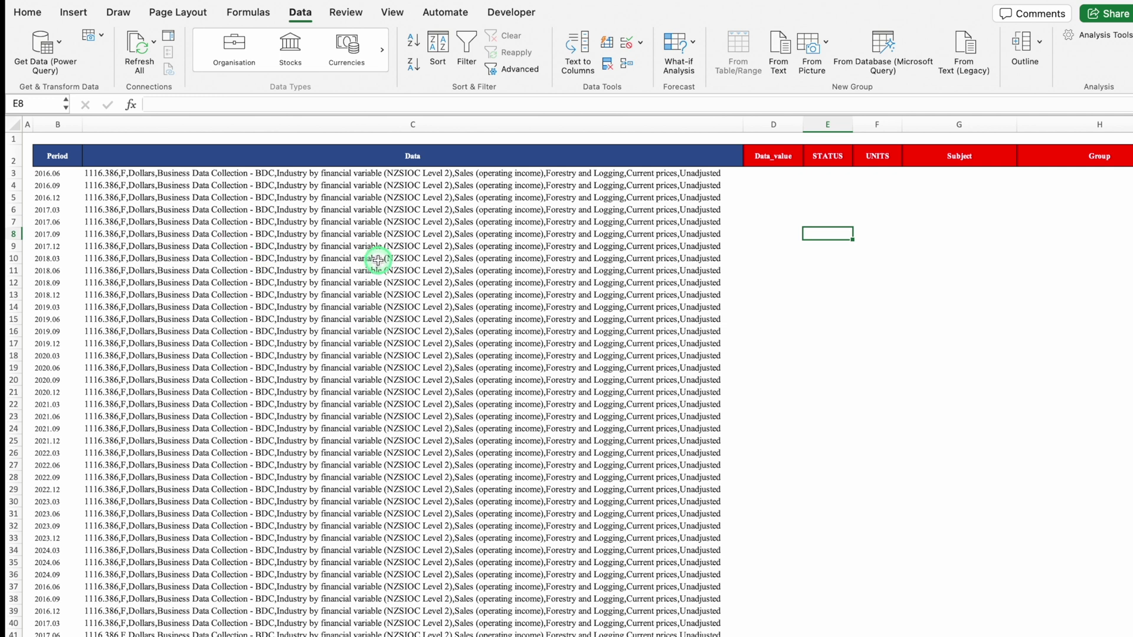
{"action": "left_click", "coordinate": [490, 172]}
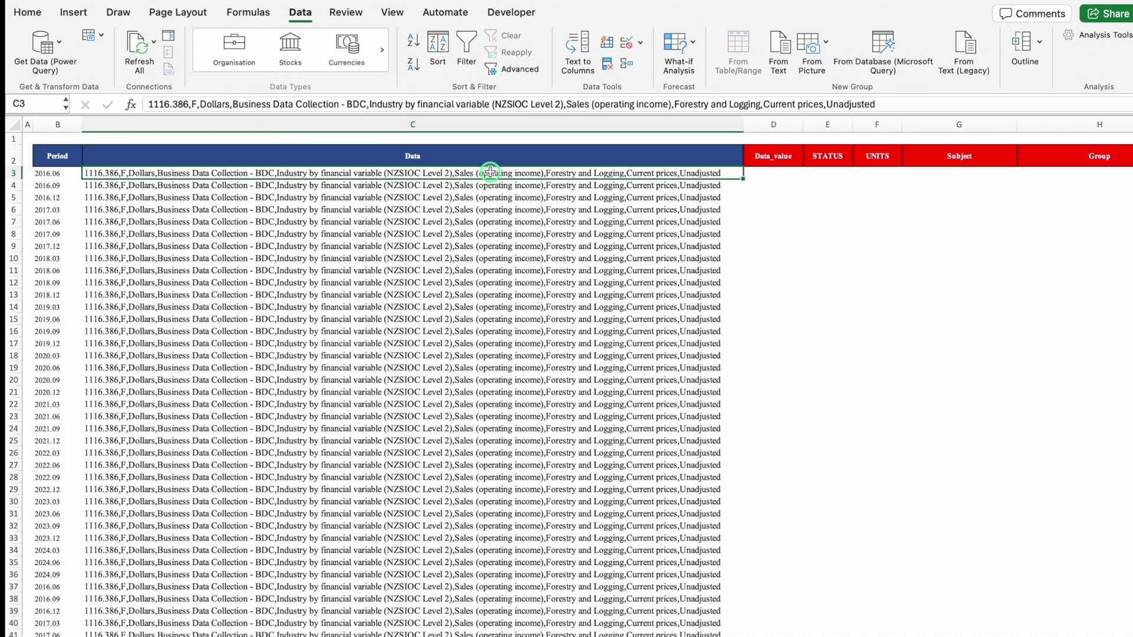
{"action": "scroll", "coordinate": [414, 250], "scroll_direction": "up", "scroll_amount": 3}
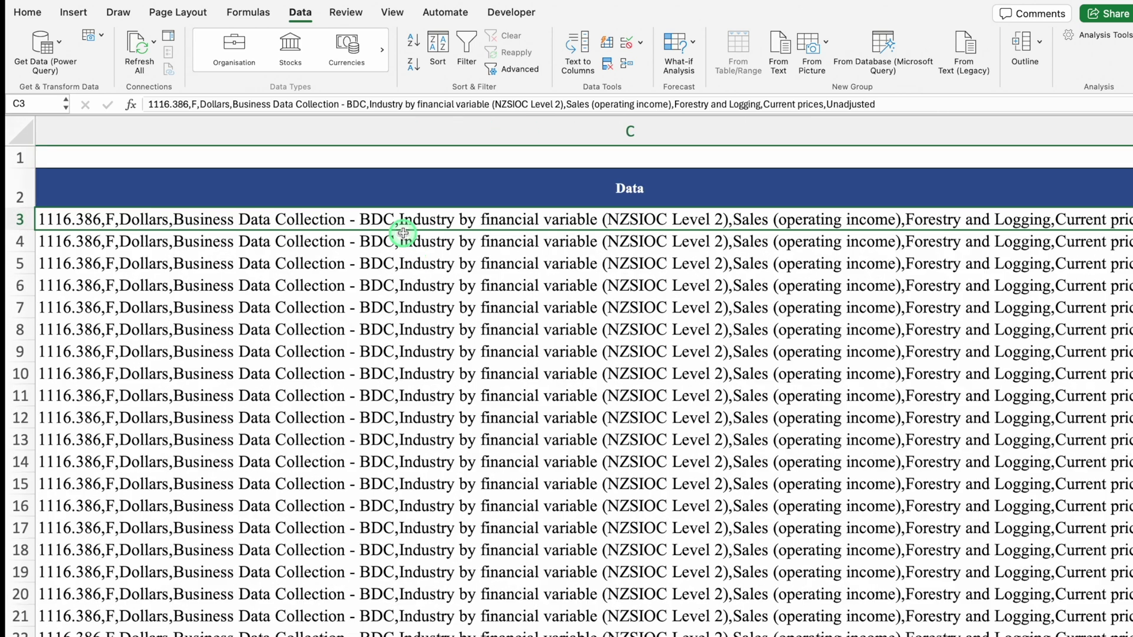
{"action": "scroll", "coordinate": [764, 278], "scroll_direction": "down", "scroll_amount": 3}
Review the red headers beside the Data column, from Data_value through Series_title_4
{"action": "scroll", "coordinate": [770, 635], "scroll_direction": "right", "scroll_amount": 10}
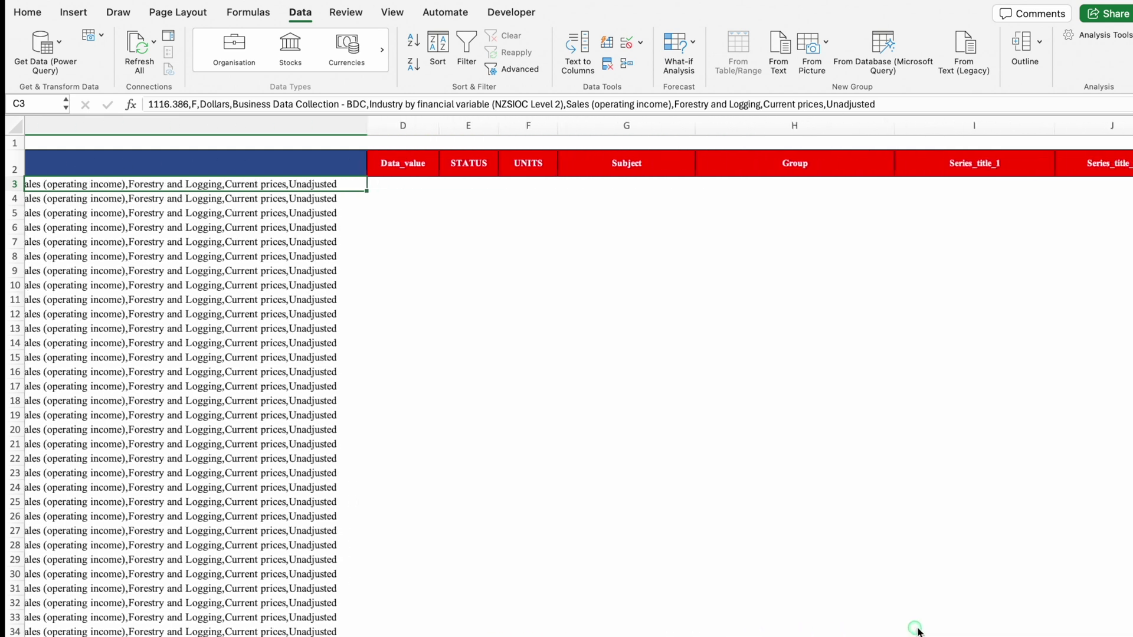
{"action": "left_click", "coordinate": [197, 162]}
{"action": "left_click", "coordinate": [261, 163]}
{"action": "left_click", "coordinate": [307, 163]}
{"action": "left_click", "coordinate": [379, 171]}
{"action": "left_click", "coordinate": [538, 168]}
{"action": "left_click", "coordinate": [728, 167]}
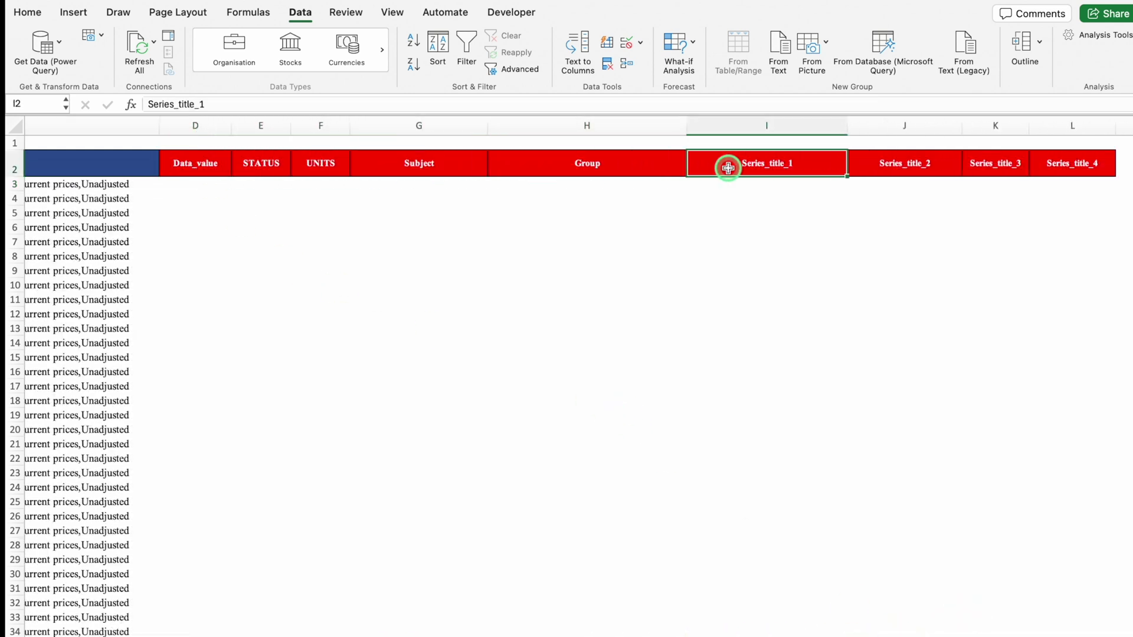
{"action": "scroll", "coordinate": [705, 634], "scroll_direction": "left", "scroll_amount": 10}
{"action": "scroll", "coordinate": [705, 634], "scroll_direction": "left", "scroll_amount": 5}
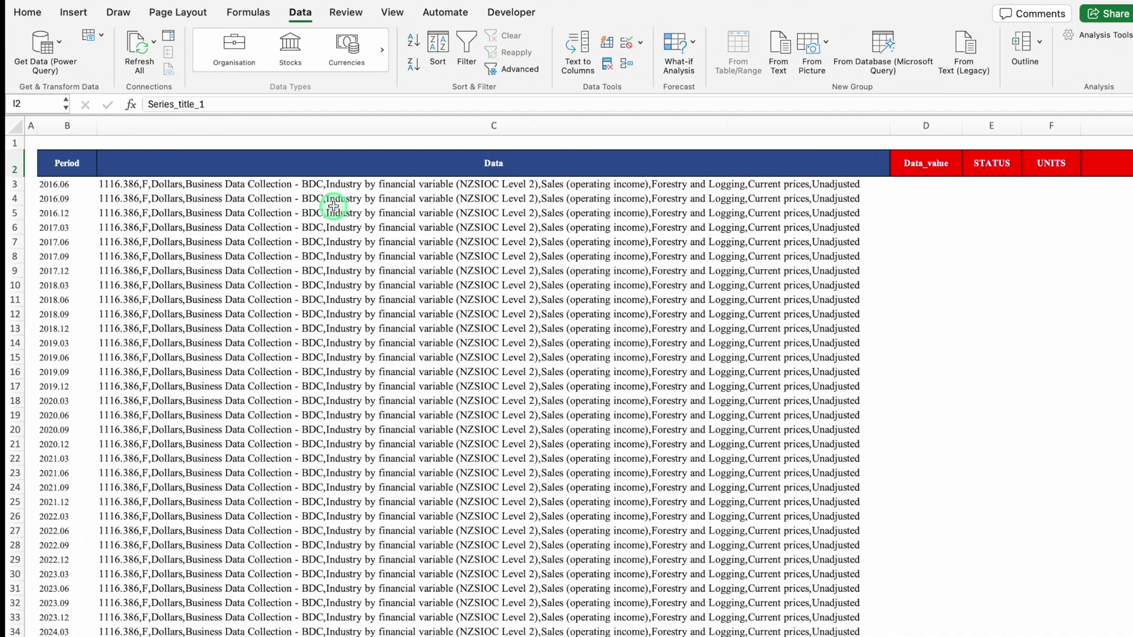
Start Text to Columns on all Data records from C3 down, using the Delimited option
{"action": "left_click", "coordinate": [271, 185]}
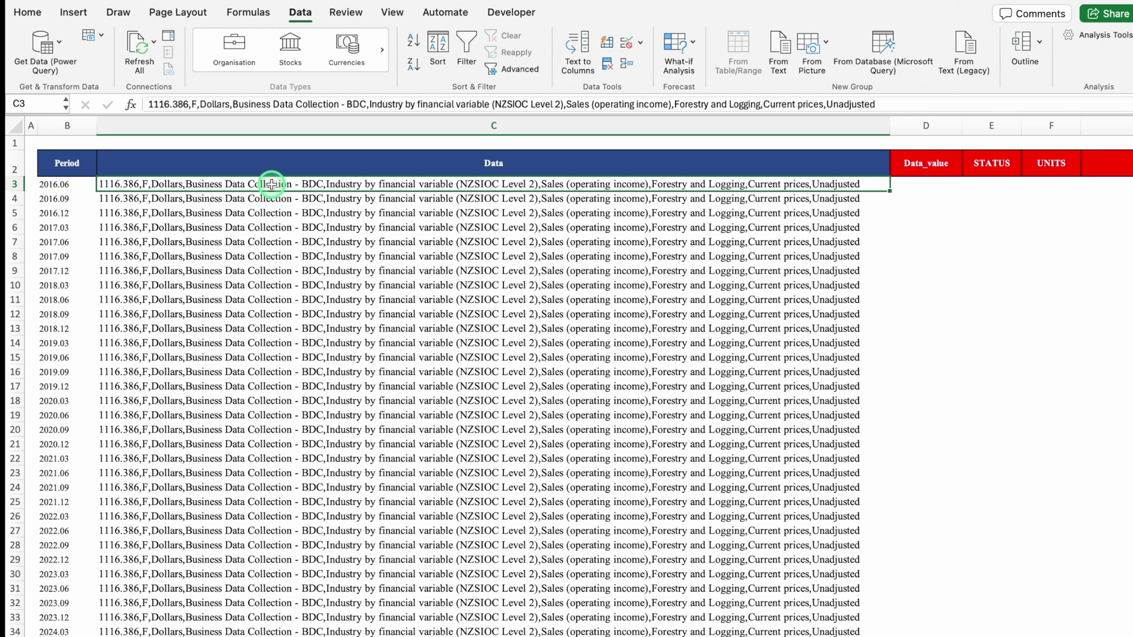
{"action": "key", "text": "ctrl+shift+Down"}
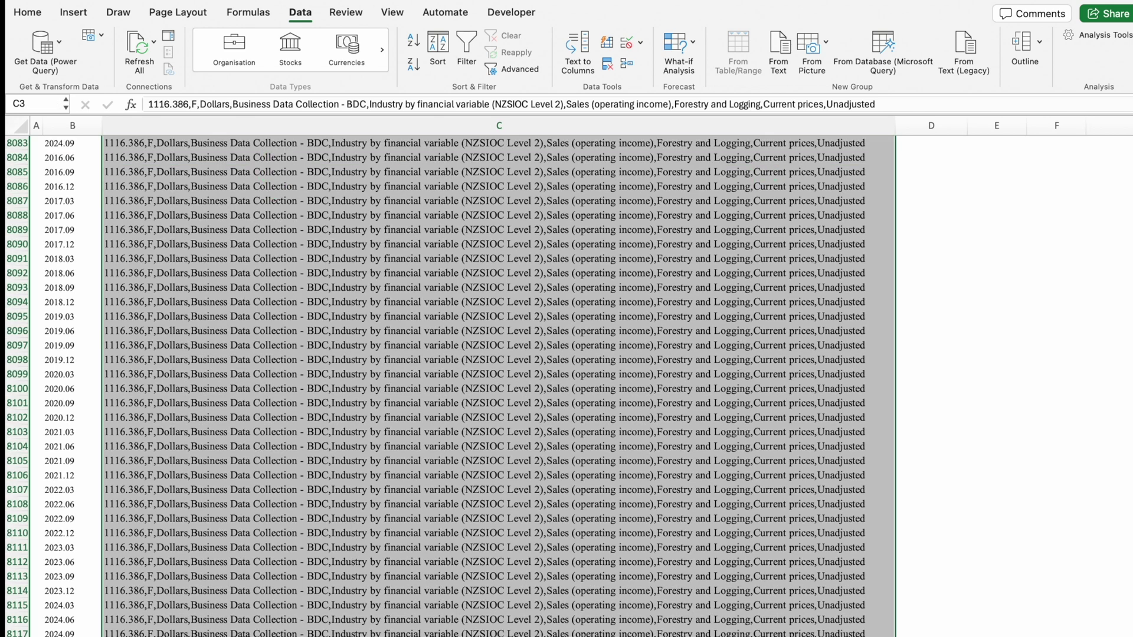
{"action": "scroll", "coordinate": [436, 383], "scroll_direction": "up", "scroll_amount": 20}
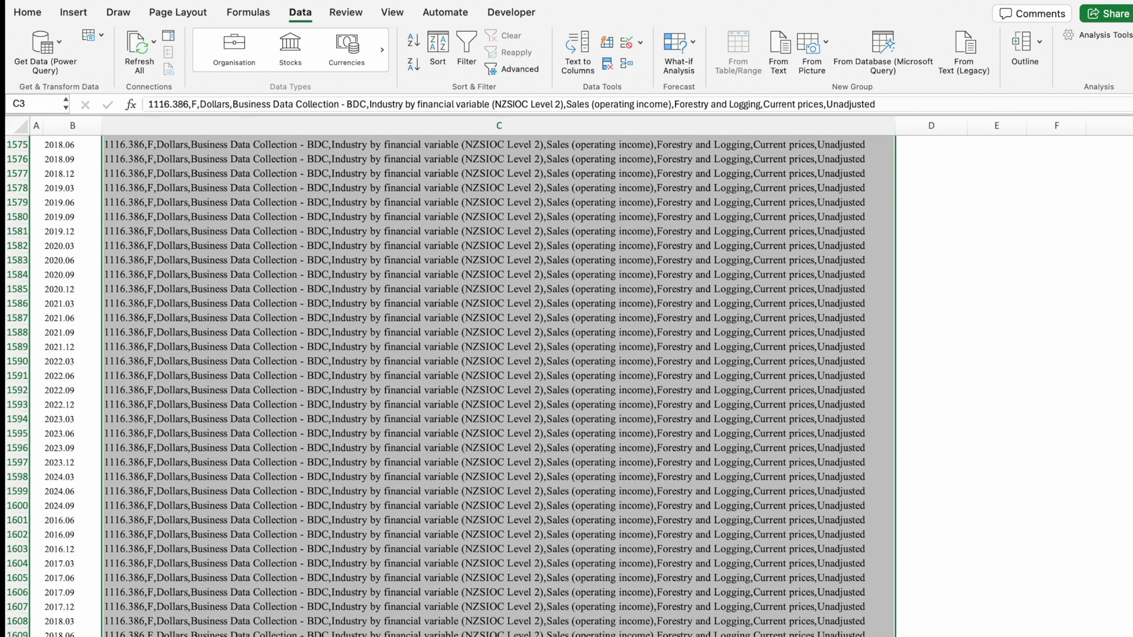
{"action": "left_click", "coordinate": [304, 14]}
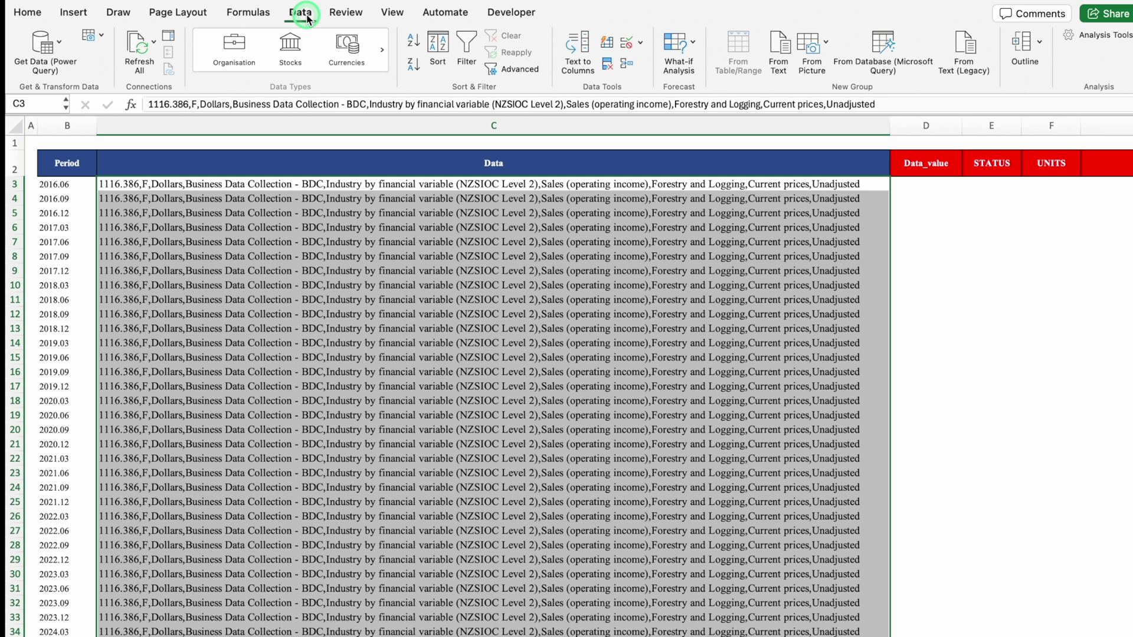
{"action": "left_click", "coordinate": [579, 75]}
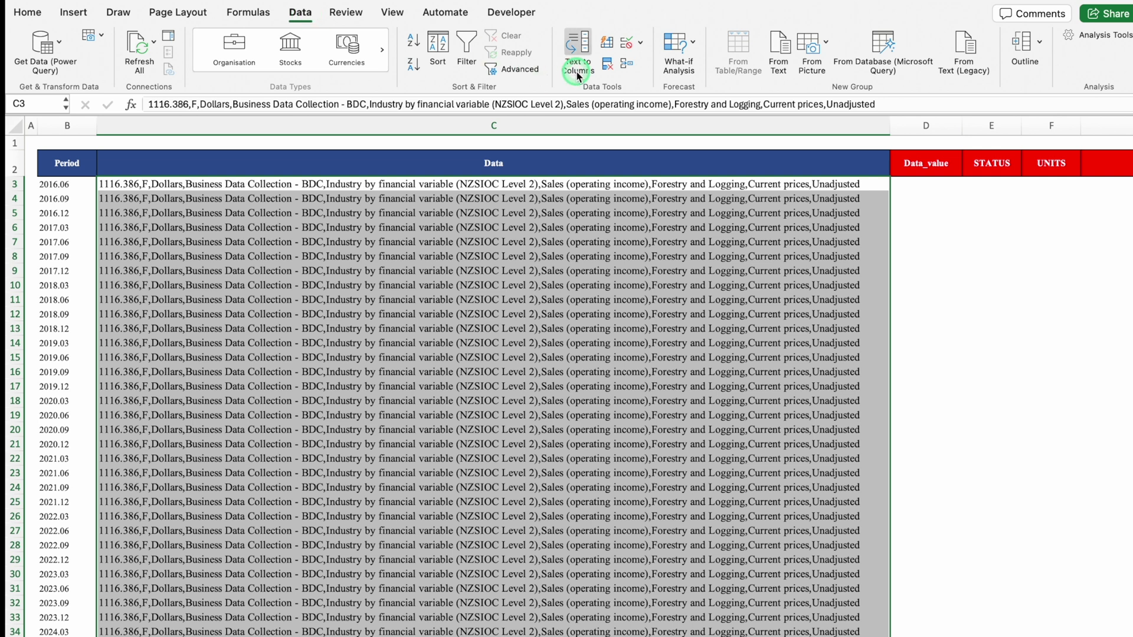
{"action": "left_click", "coordinate": [580, 71]}
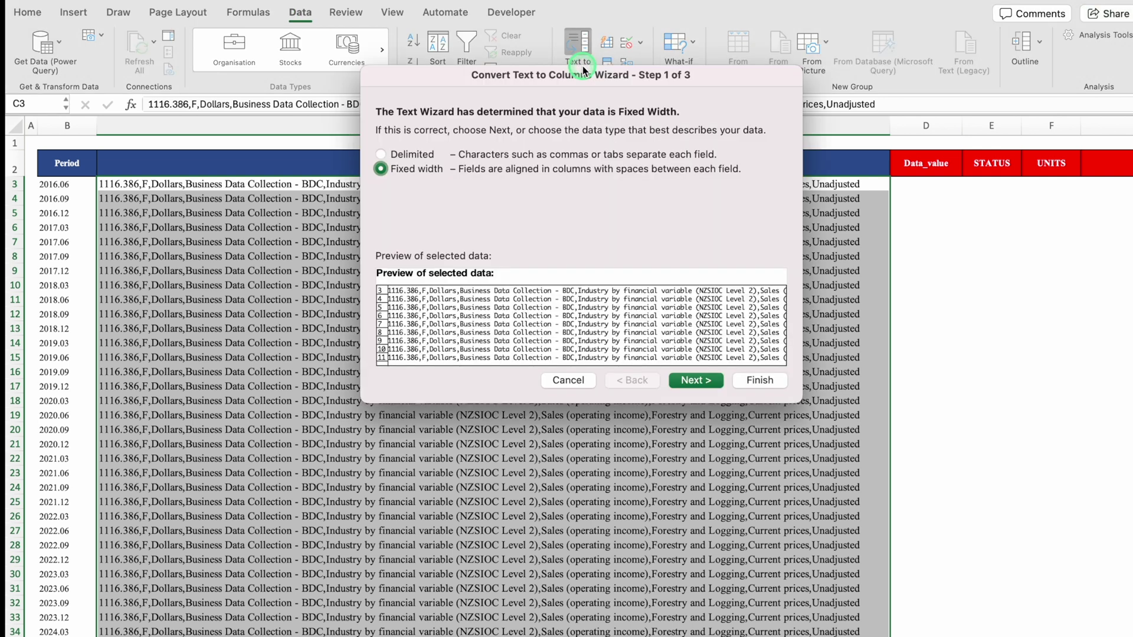
{"action": "left_click", "coordinate": [435, 179]}
{"action": "left_click", "coordinate": [381, 155]}
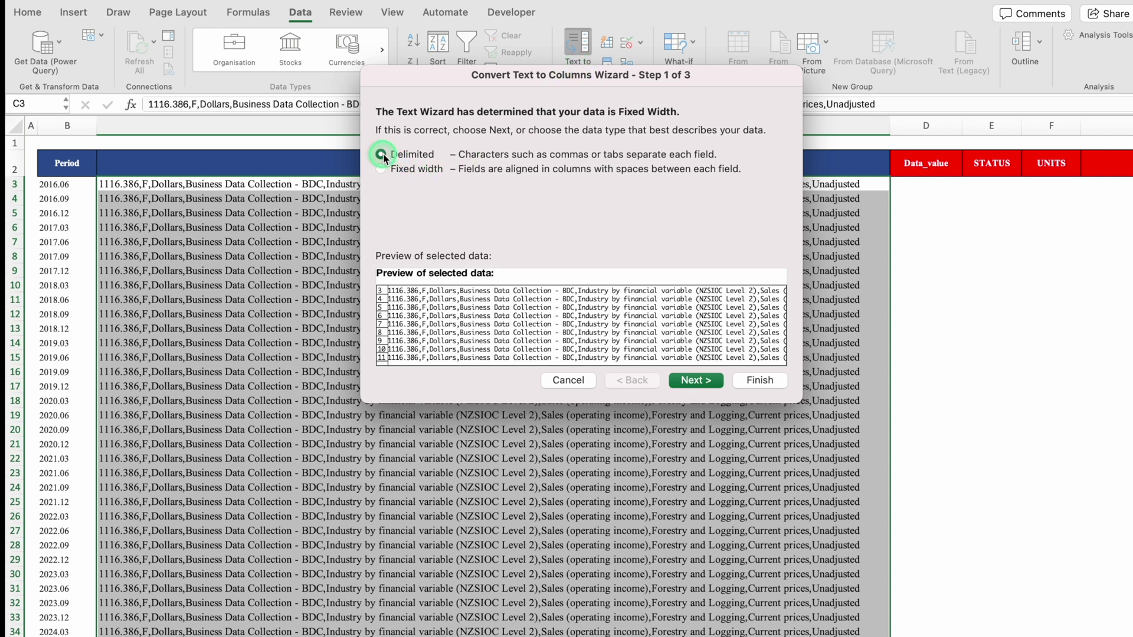
{"action": "left_click", "coordinate": [699, 381]}
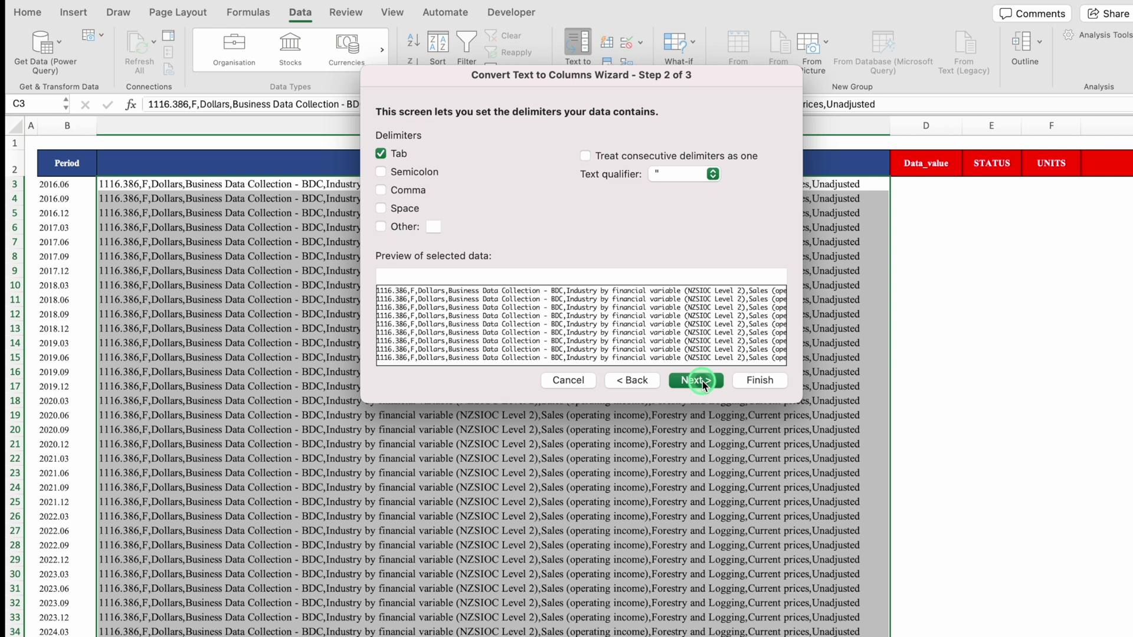
Add a comma as the Other delimiter and proceed to the column format and destination settings
{"action": "left_click", "coordinate": [381, 227]}
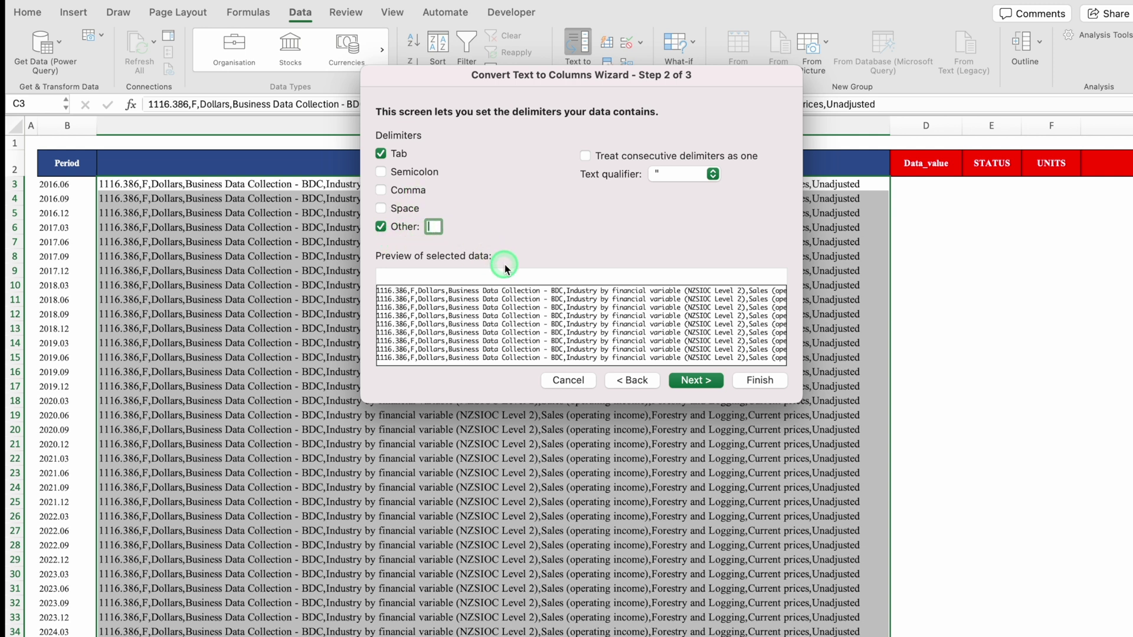
{"action": "type", "text": ","}
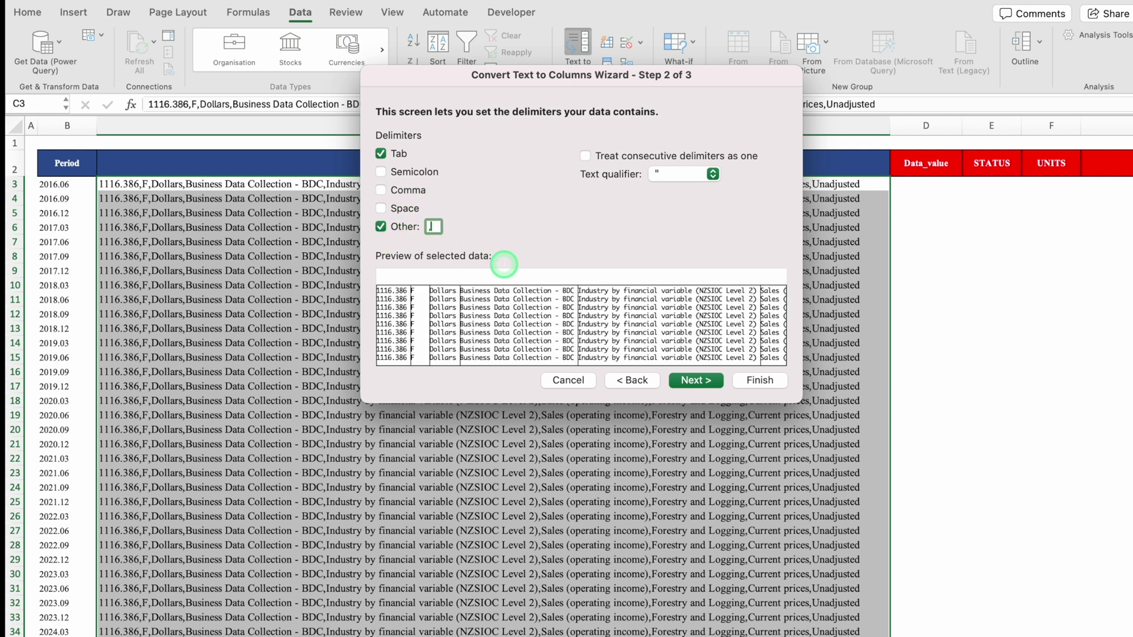
{"action": "left_click", "coordinate": [697, 382]}
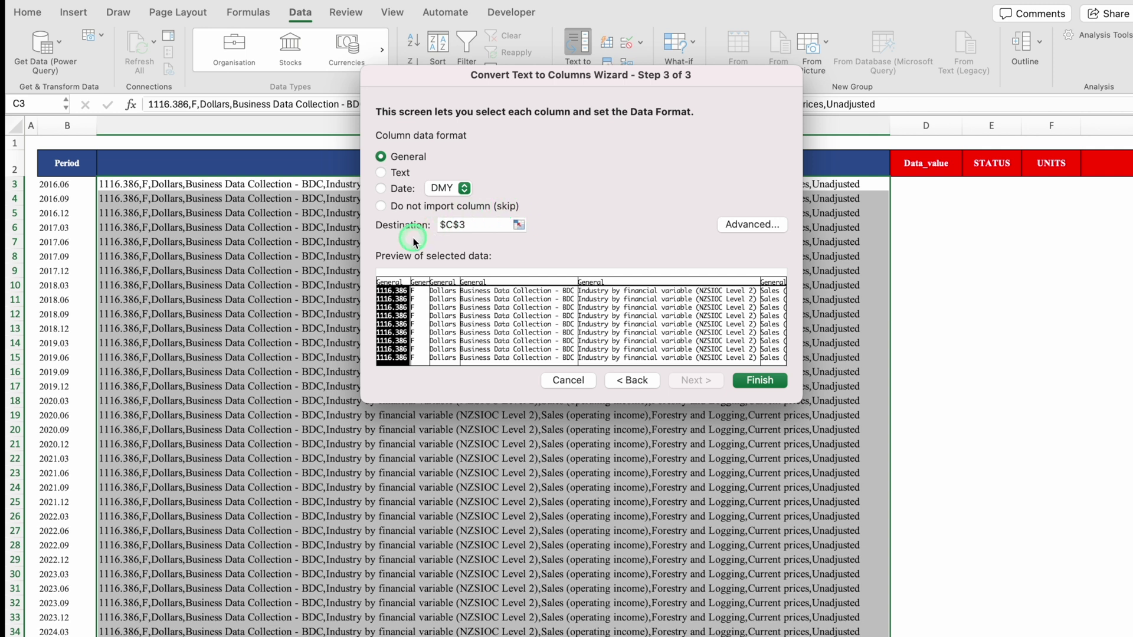
{"action": "left_click_drag", "start_coordinate": [529, 75], "coordinate": [744, 176]}
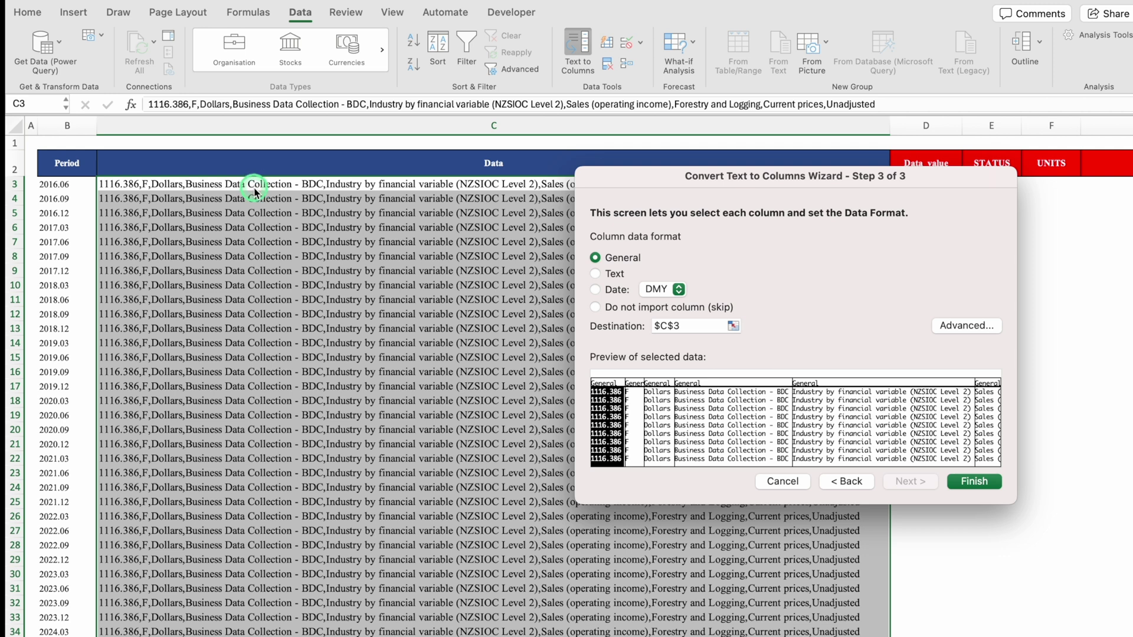
Set the Text to Columns destination to cell D3 and finish splitting the Data records
{"action": "left_click", "coordinate": [685, 326]}
{"action": "key", "text": "BackSpace"}
{"action": "key", "text": "BackSpace"}
{"action": "key", "text": "BackSpace"}
{"action": "key", "text": "BackSpace"}
{"action": "left_click_drag", "start_coordinate": [758, 176], "coordinate": [584, 315]}
{"action": "left_click", "coordinate": [934, 191]}
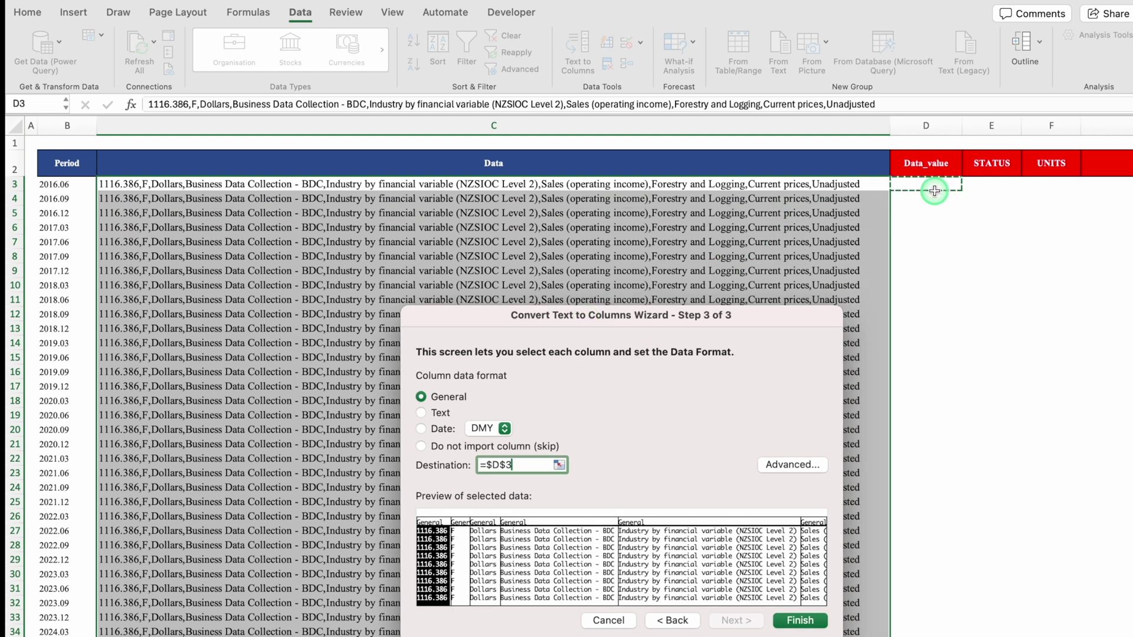
{"action": "left_click_drag", "start_coordinate": [679, 328], "coordinate": [626, 171]}
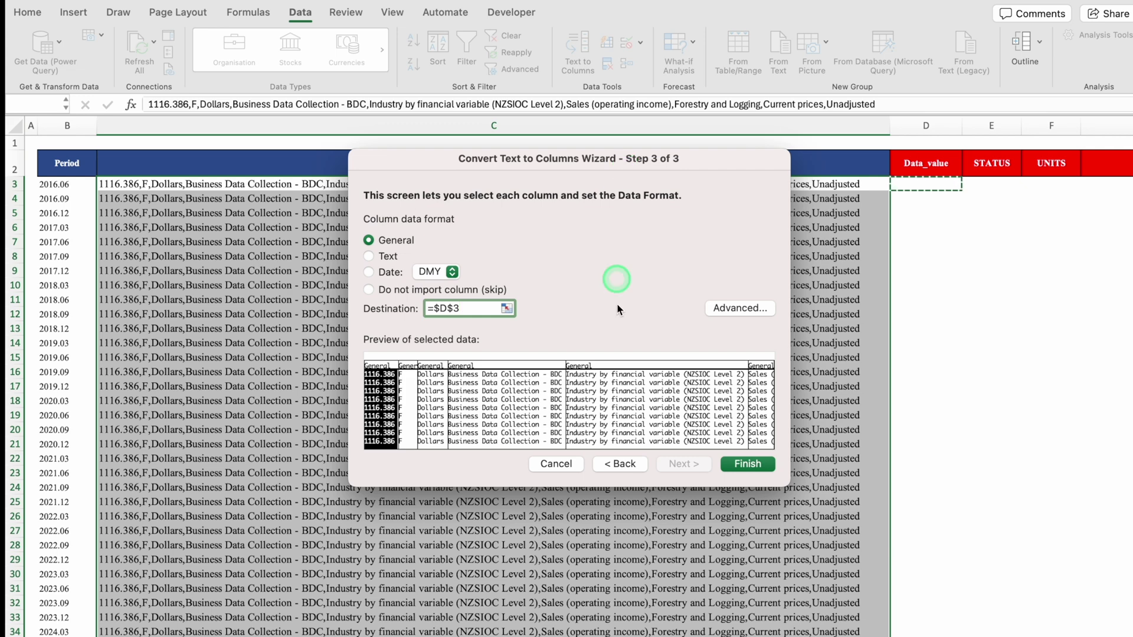
{"action": "left_click", "coordinate": [760, 467]}
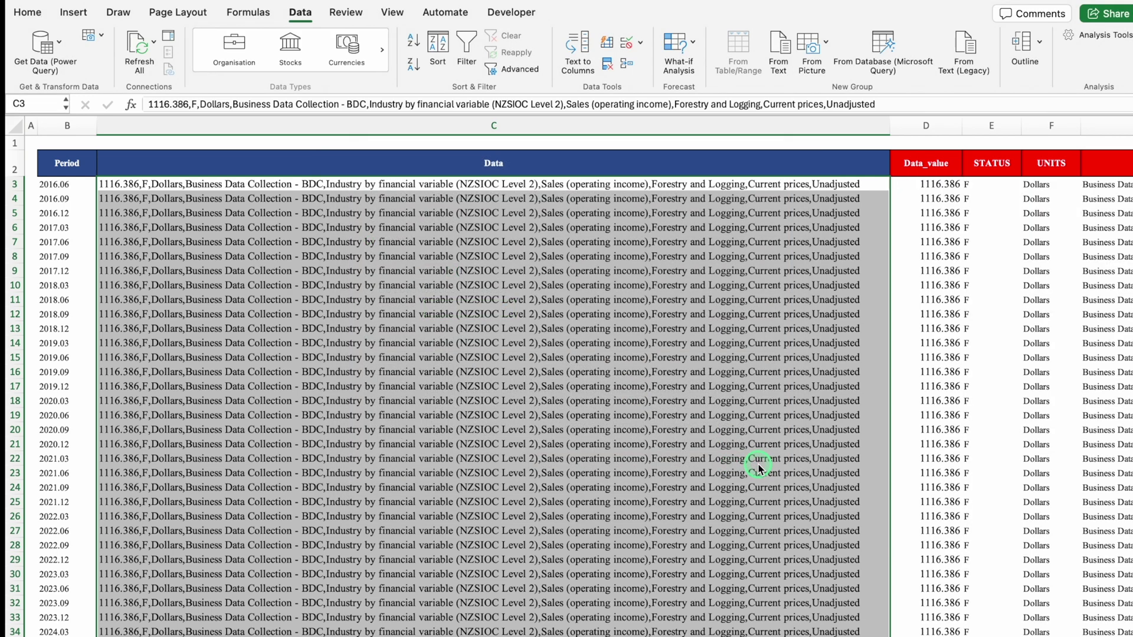
Check the split columns through Series_title_4 and delete the original Data column C
{"action": "scroll", "coordinate": [1023, 623], "scroll_direction": "right", "scroll_amount": 10}
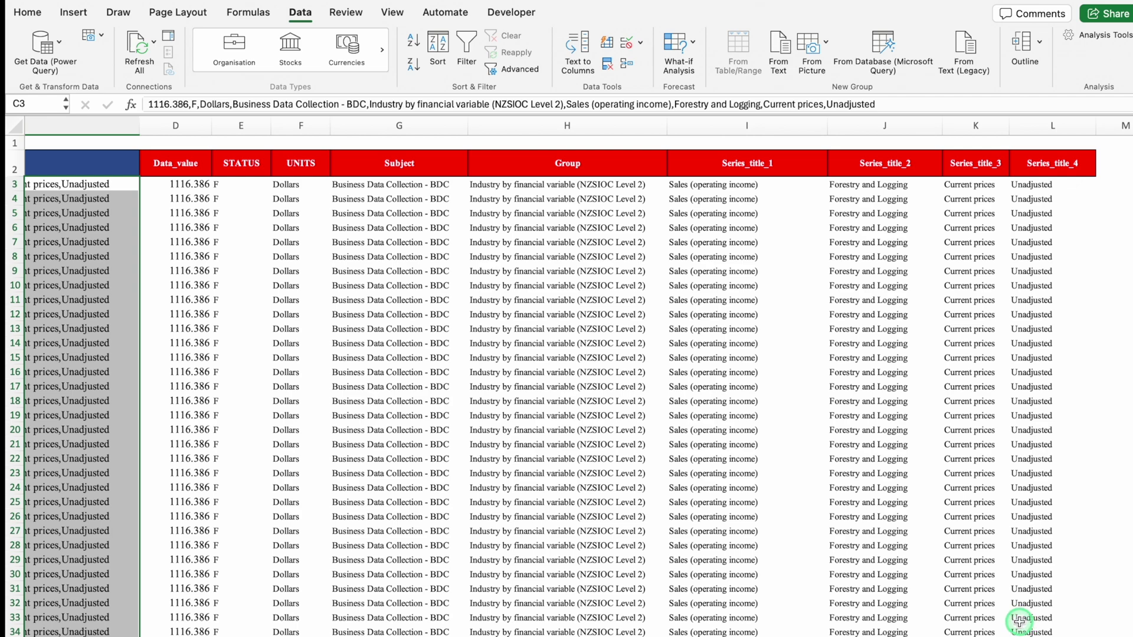
{"action": "scroll", "coordinate": [616, 631], "scroll_direction": "left", "scroll_amount": 10}
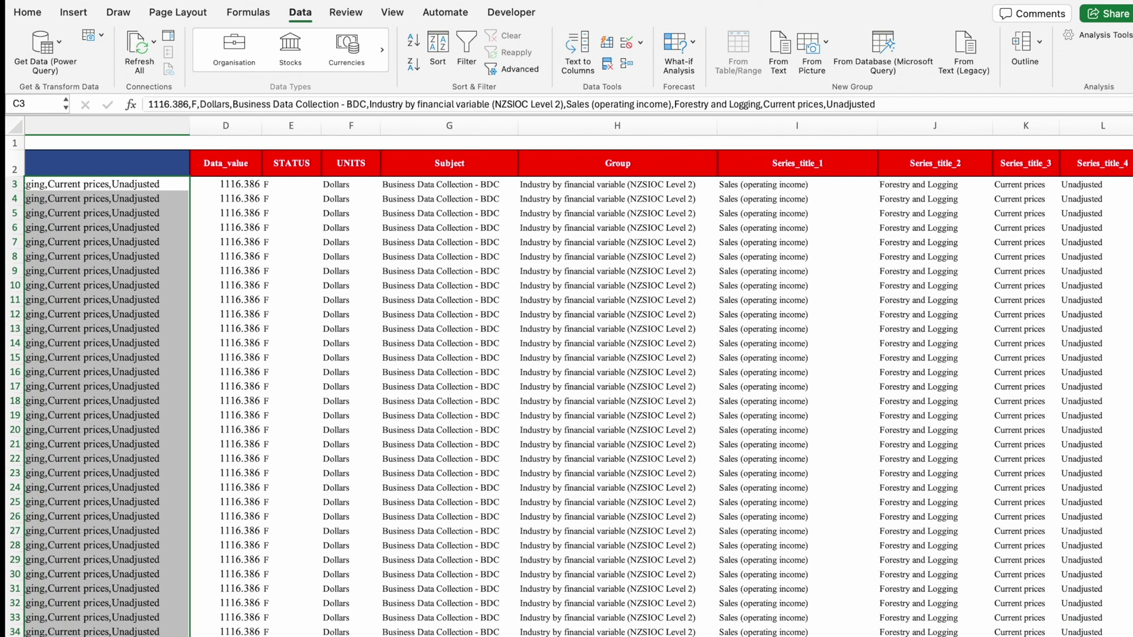
{"action": "scroll", "coordinate": [615, 632], "scroll_direction": "left", "scroll_amount": 2}
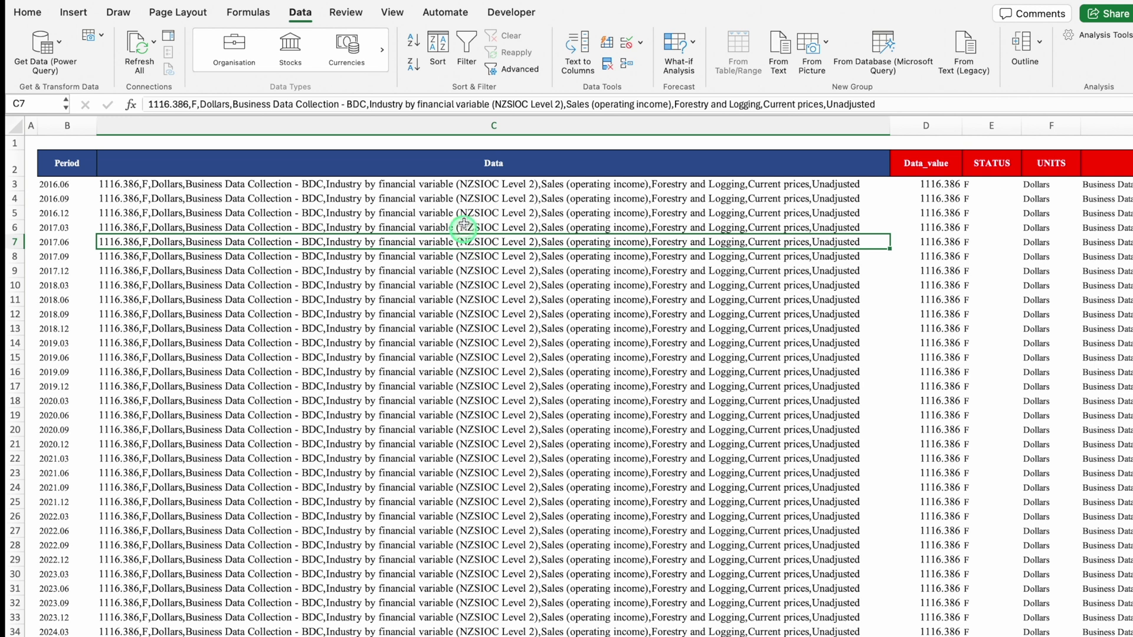
{"action": "left_click", "coordinate": [454, 123]}
{"action": "right_click", "coordinate": [453, 124]}
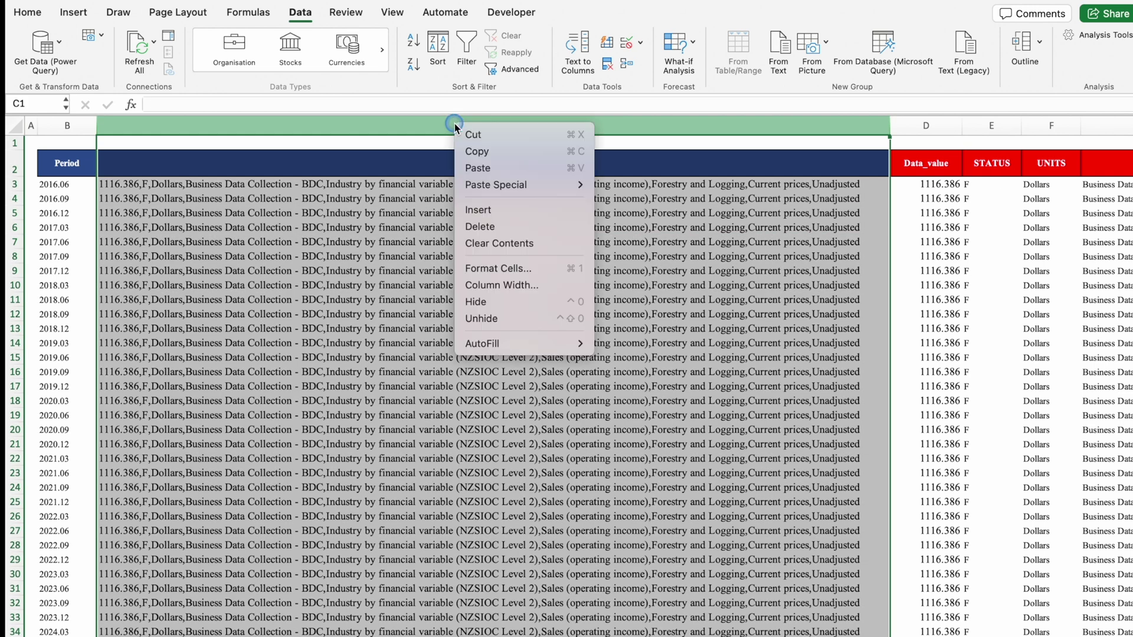
{"action": "left_click", "coordinate": [514, 229]}
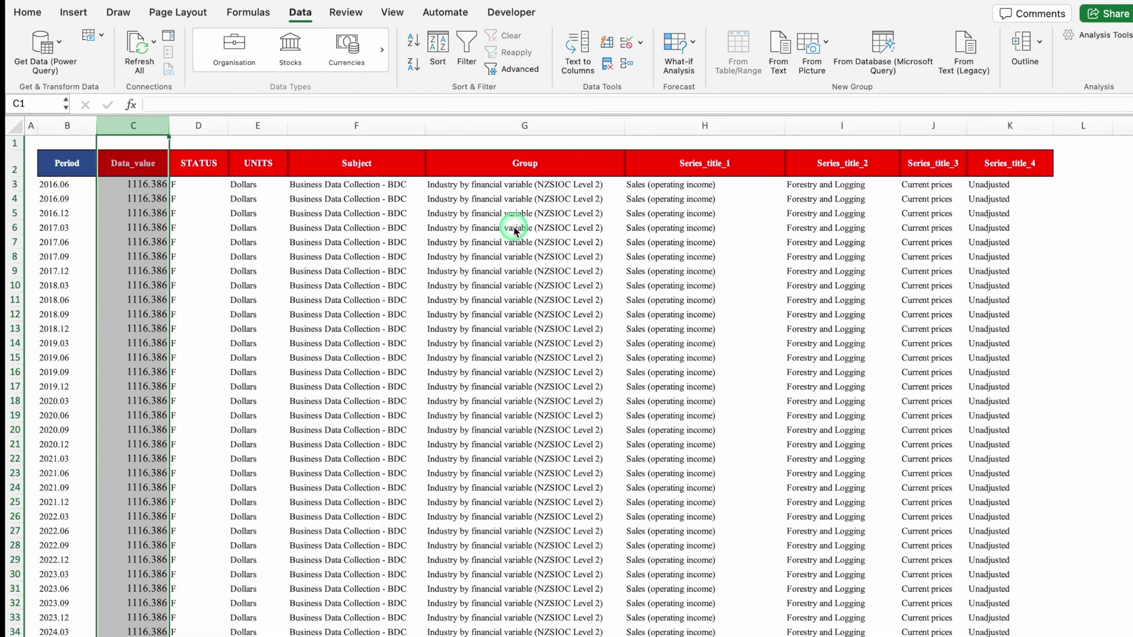
Apply borders to the entire table from Period through Series_title_4
{"action": "left_click", "coordinate": [433, 329]}
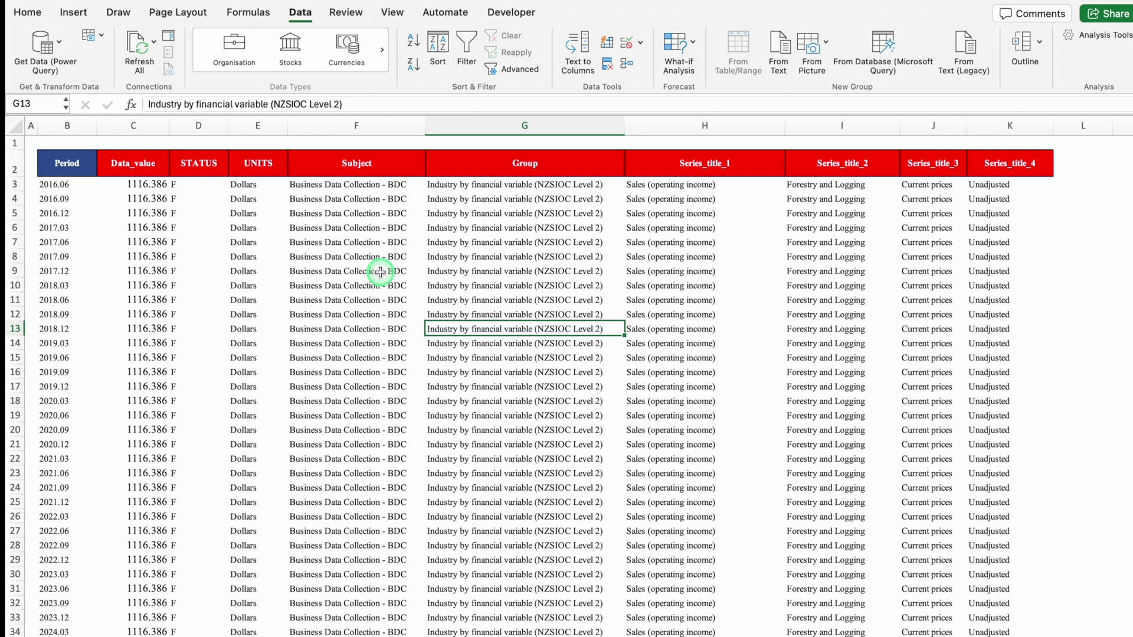
{"action": "key", "text": "ctrl+a"}
{"action": "left_click", "coordinate": [27, 12]}
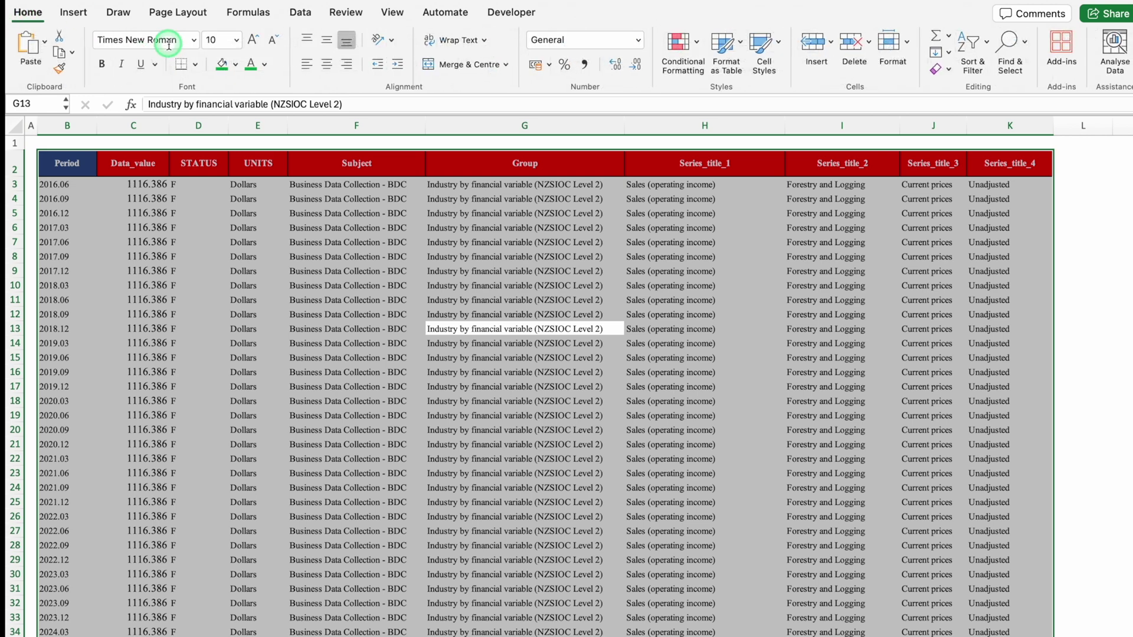
{"action": "left_click", "coordinate": [194, 63]}
{"action": "left_click", "coordinate": [224, 202]}
{"action": "left_click", "coordinate": [417, 262]}
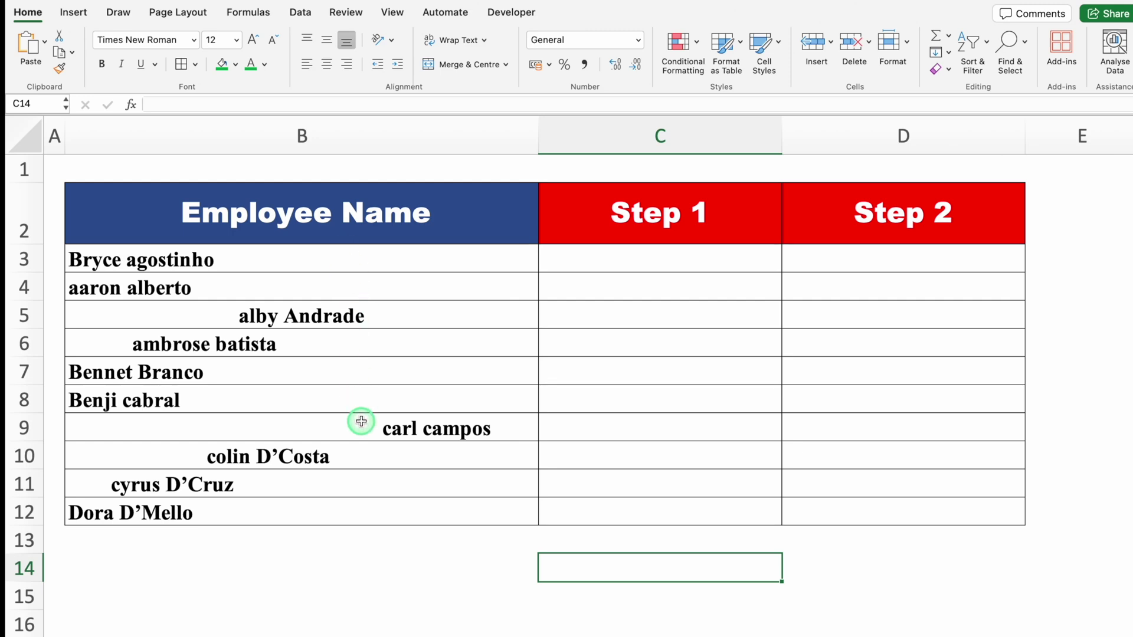
On the Employee Name sheet, enter =TRIM(B3) in C3 under Step 1 and fill it down to C12
{"action": "left_click", "coordinate": [596, 259]}
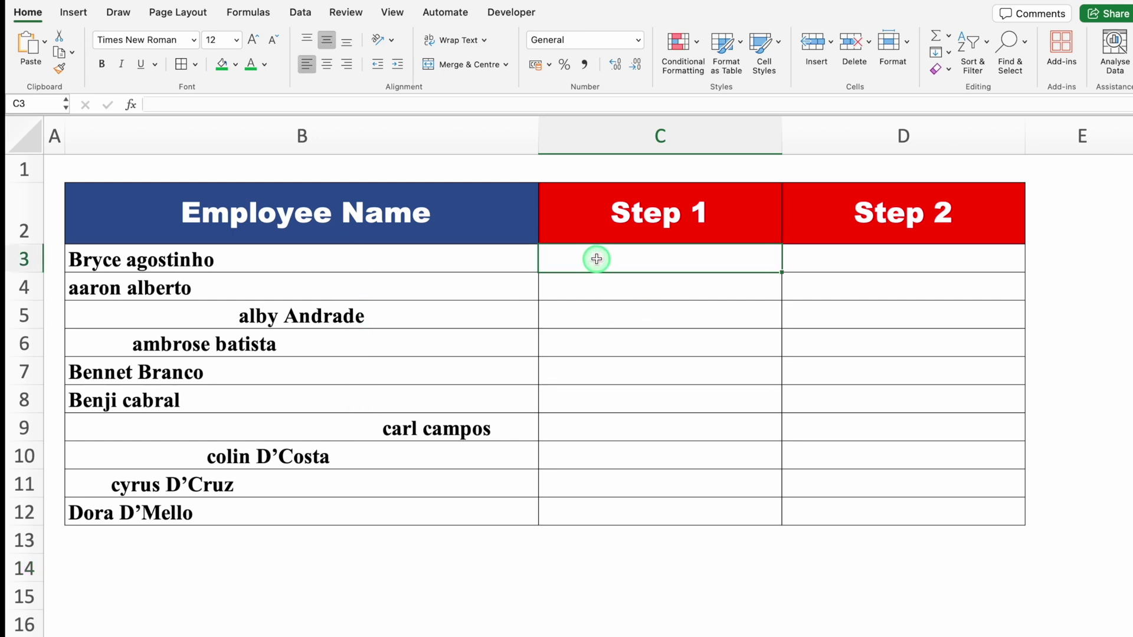
{"action": "type", "text": "="}
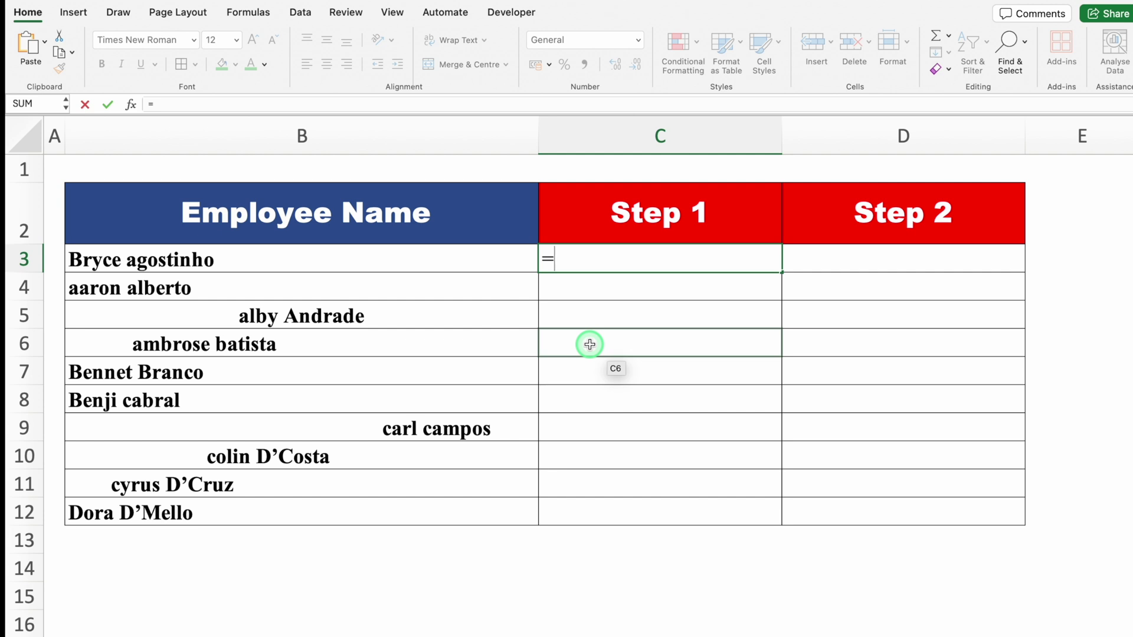
{"action": "type", "text": "TRIM("}
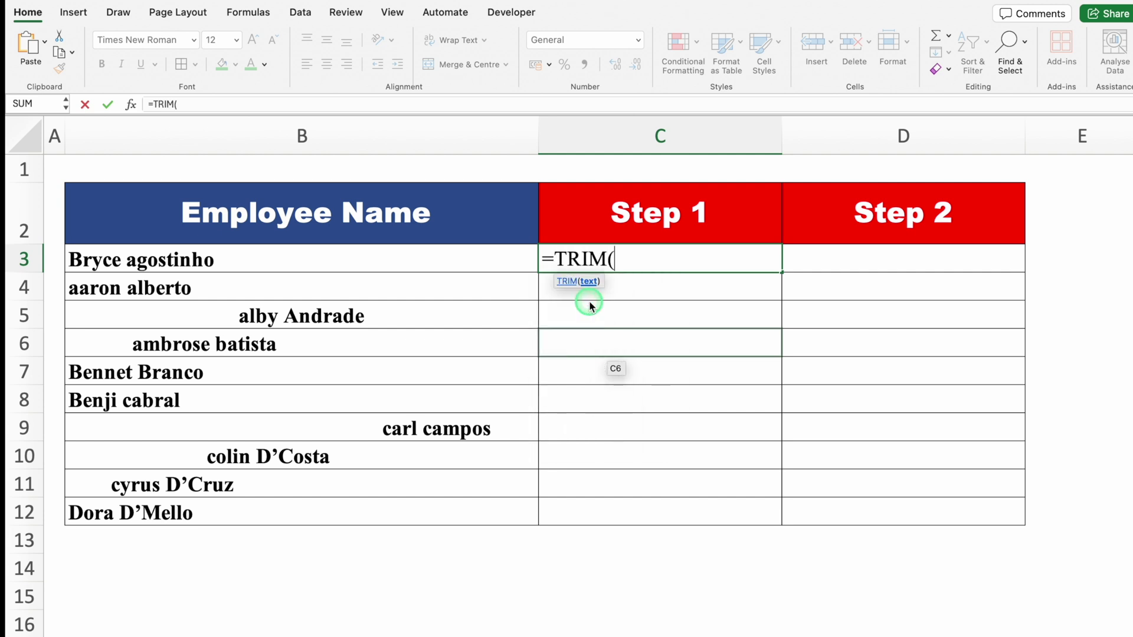
{"action": "left_click", "coordinate": [446, 264]}
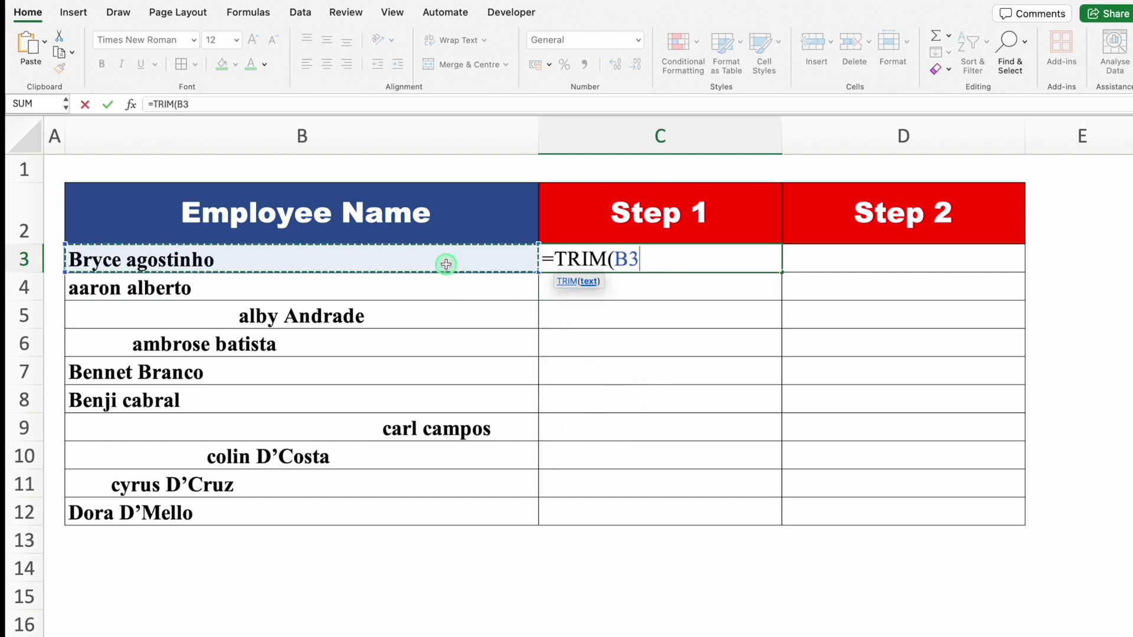
{"action": "type", "text": ")"}
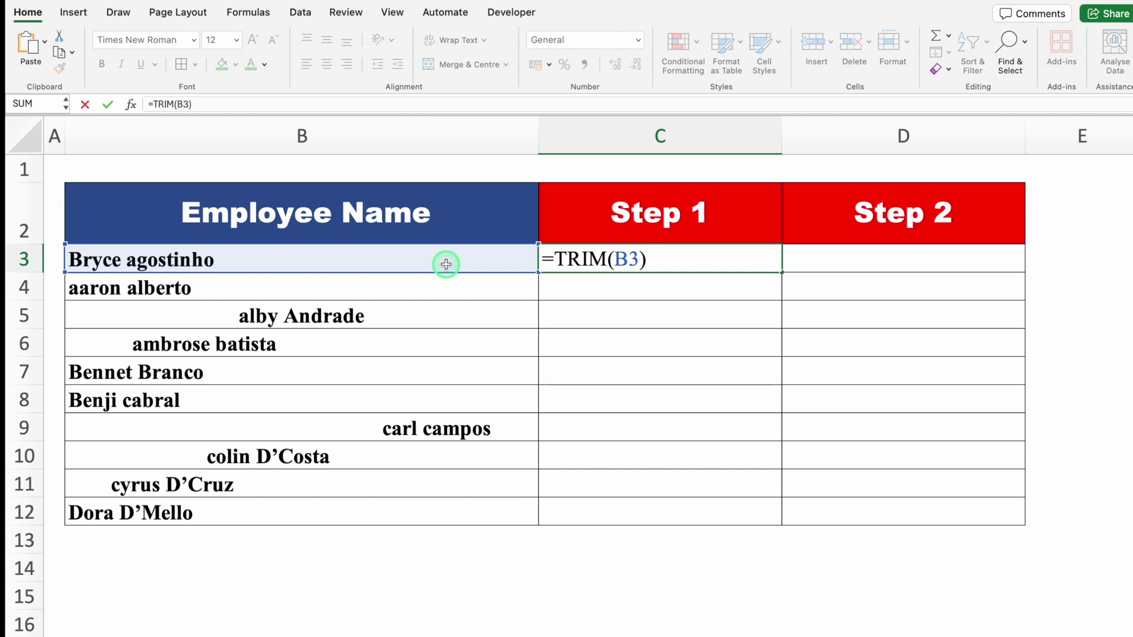
{"action": "key", "text": "Return"}
{"action": "left_click", "coordinate": [778, 269]}
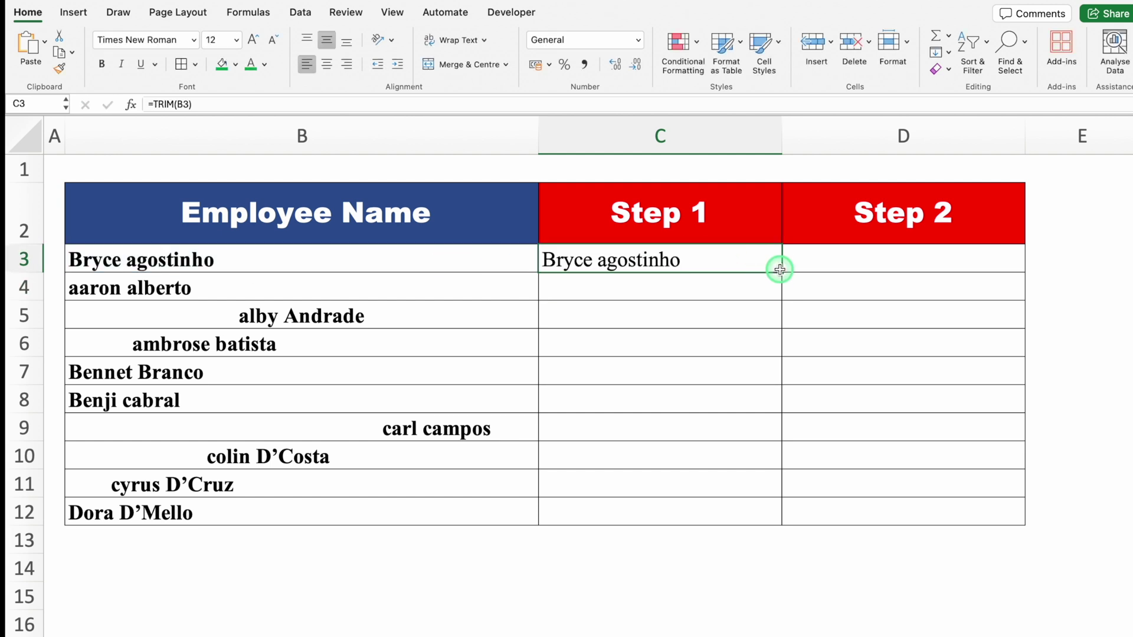
{"action": "double_click", "coordinate": [781, 273]}
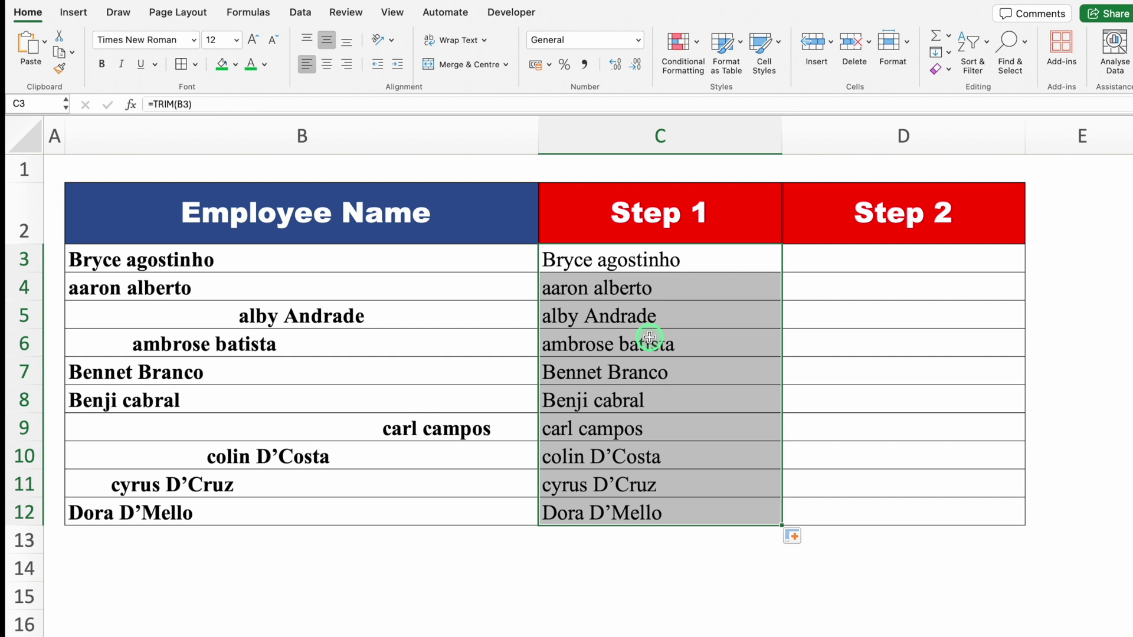
Enter =PROPER(C3) in D3 under Step 2 and fill it down to D12
{"action": "left_click", "coordinate": [849, 254]}
{"action": "type", "text": "=PROPER("}
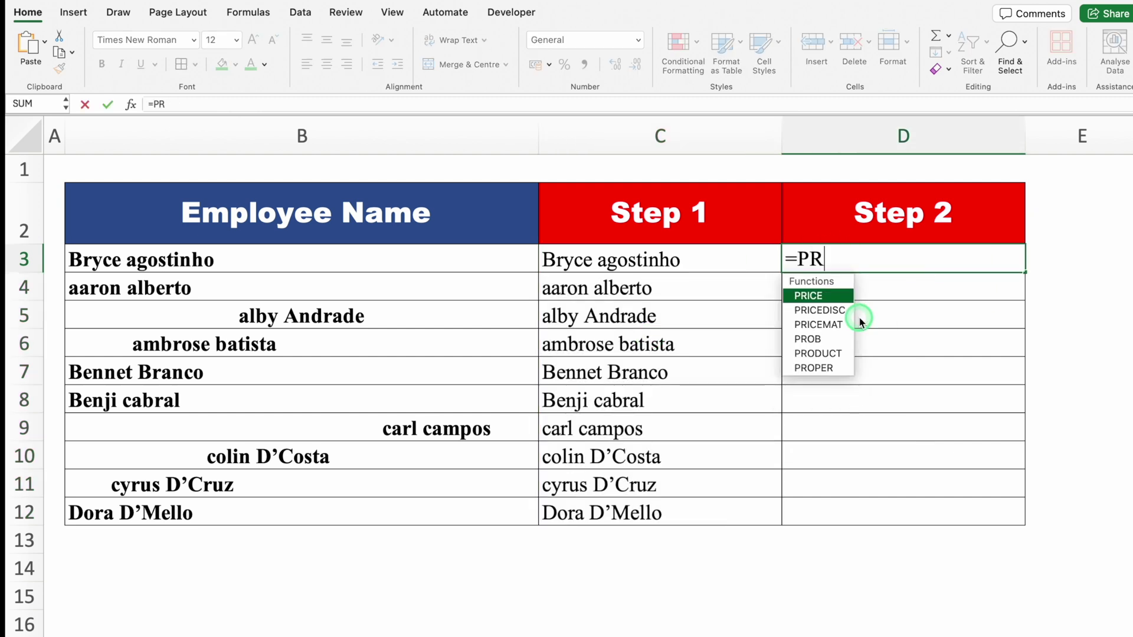
{"action": "left_click", "coordinate": [713, 253]}
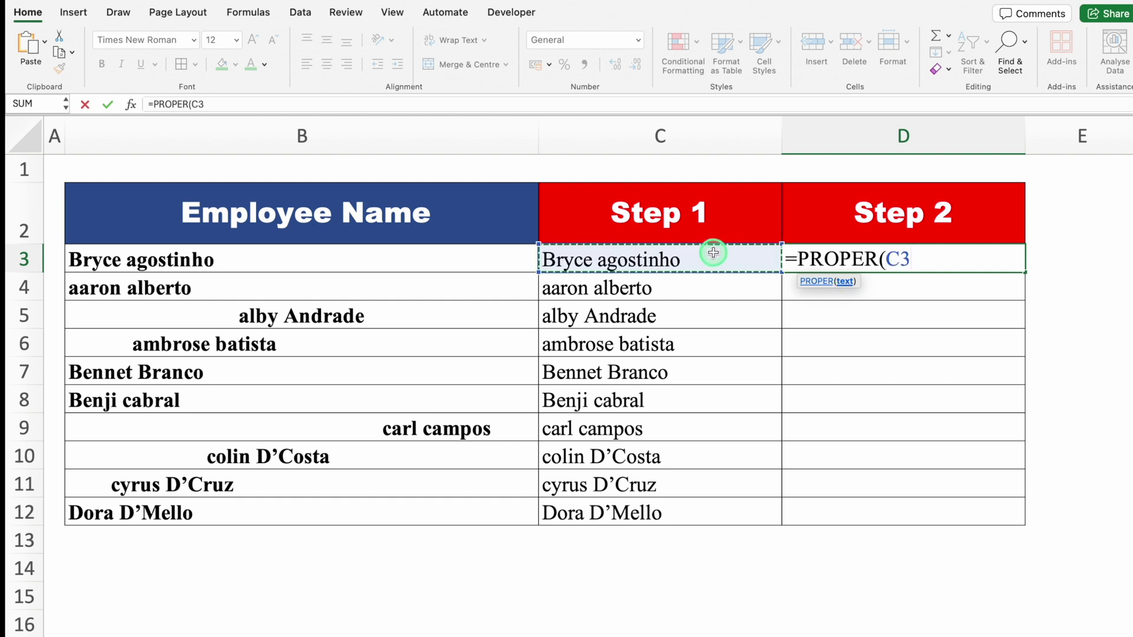
{"action": "type", "text": ")"}
{"action": "key", "text": "Return"}
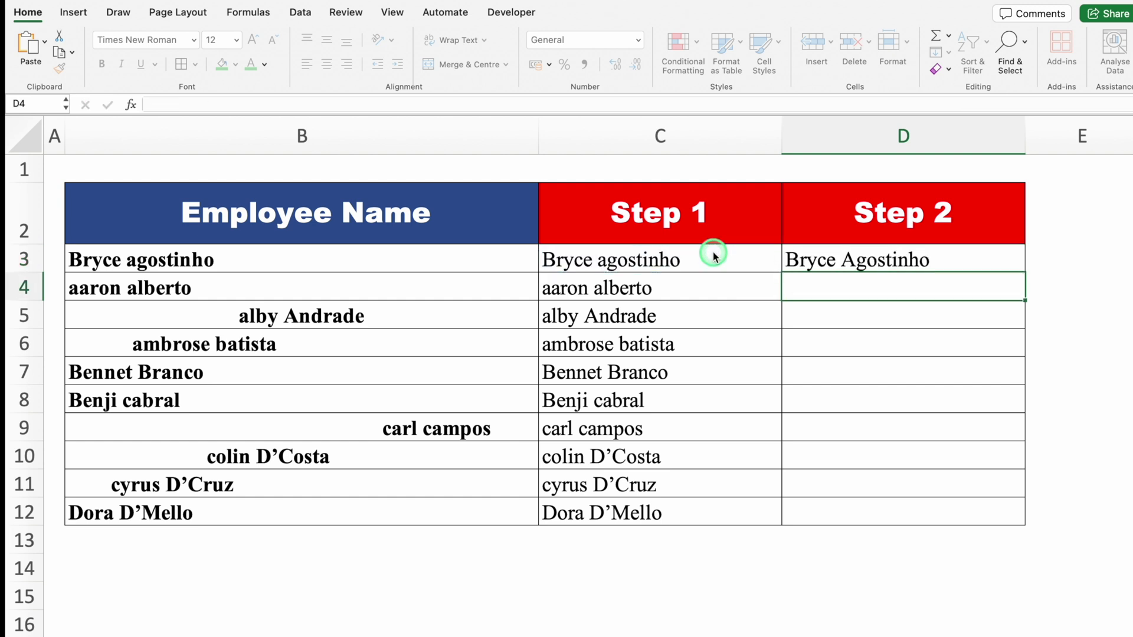
{"action": "left_click", "coordinate": [909, 257]}
{"action": "double_click", "coordinate": [1022, 274]}
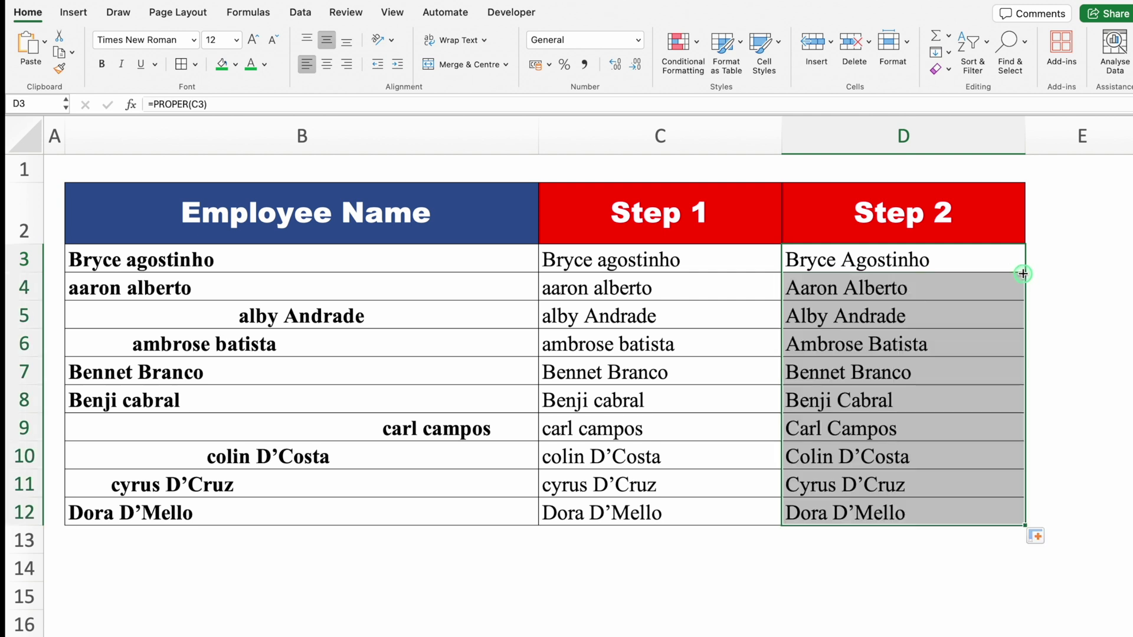
{"action": "left_click", "coordinate": [898, 557]}
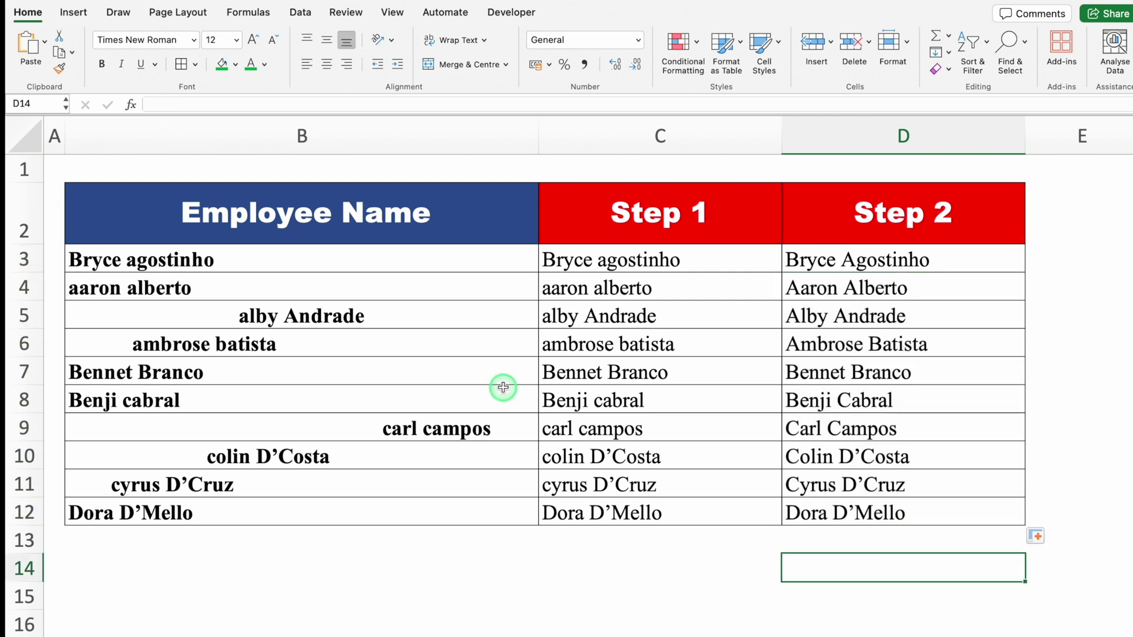
Try clearing the original employee names in B3:B12 and undo the deletion
{"action": "left_click_drag", "start_coordinate": [392, 253], "coordinate": [417, 503]}
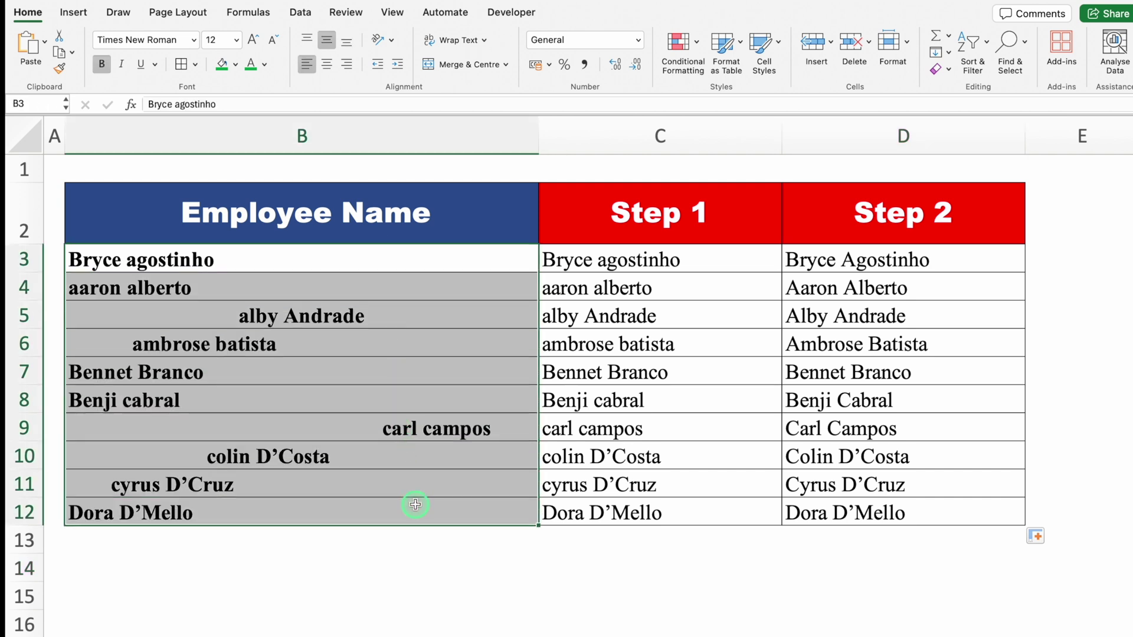
{"action": "key", "text": "Delete"}
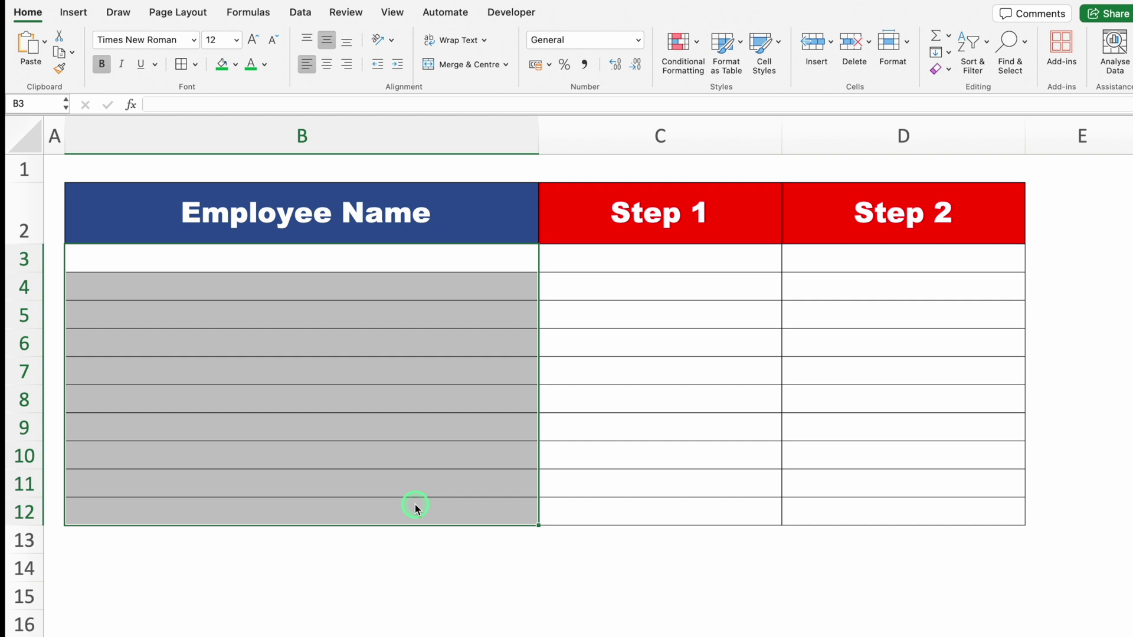
{"action": "key", "text": "super+z"}
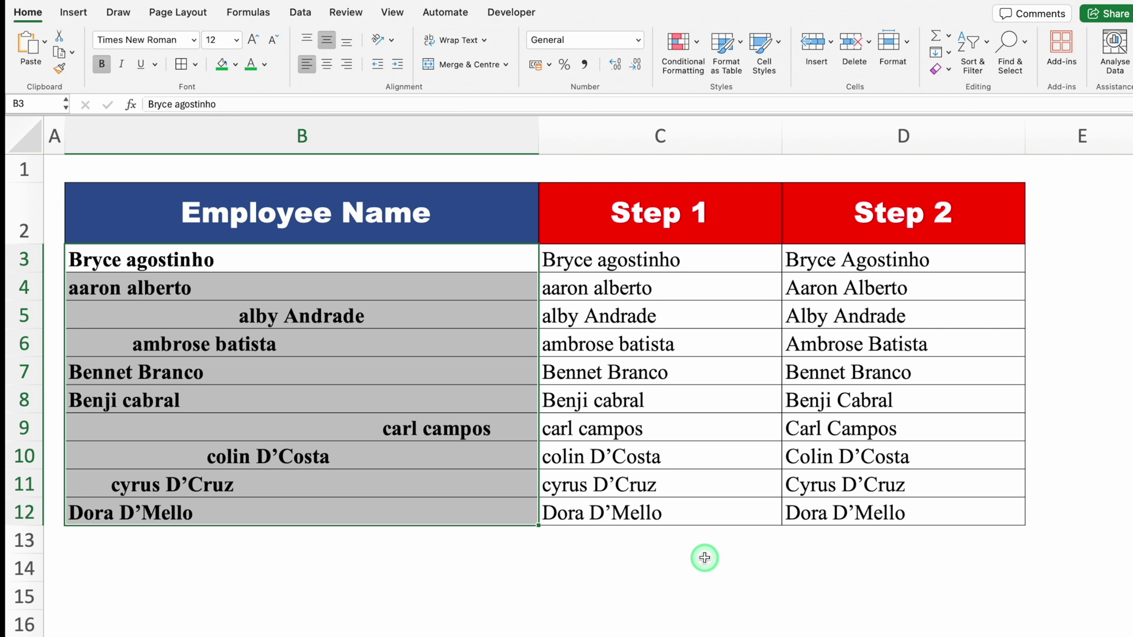
Copy the Step 1 and Step 2 results in C3:D12 and paste them back in place as values
{"action": "left_click_drag", "start_coordinate": [670, 258], "coordinate": [857, 509]}
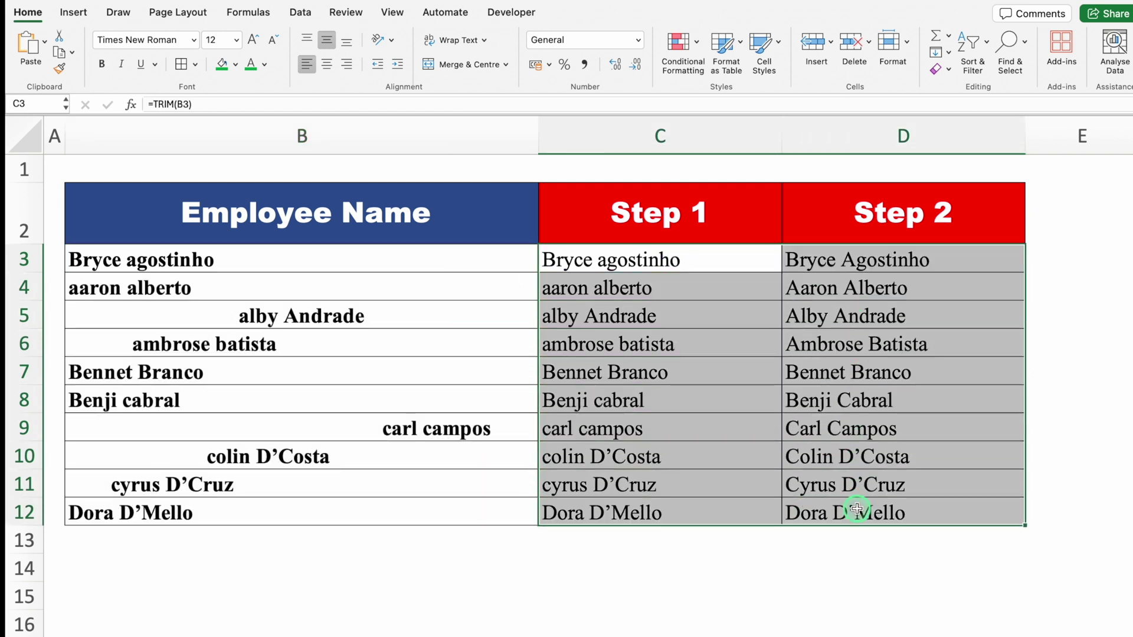
{"action": "key", "text": "super+c"}
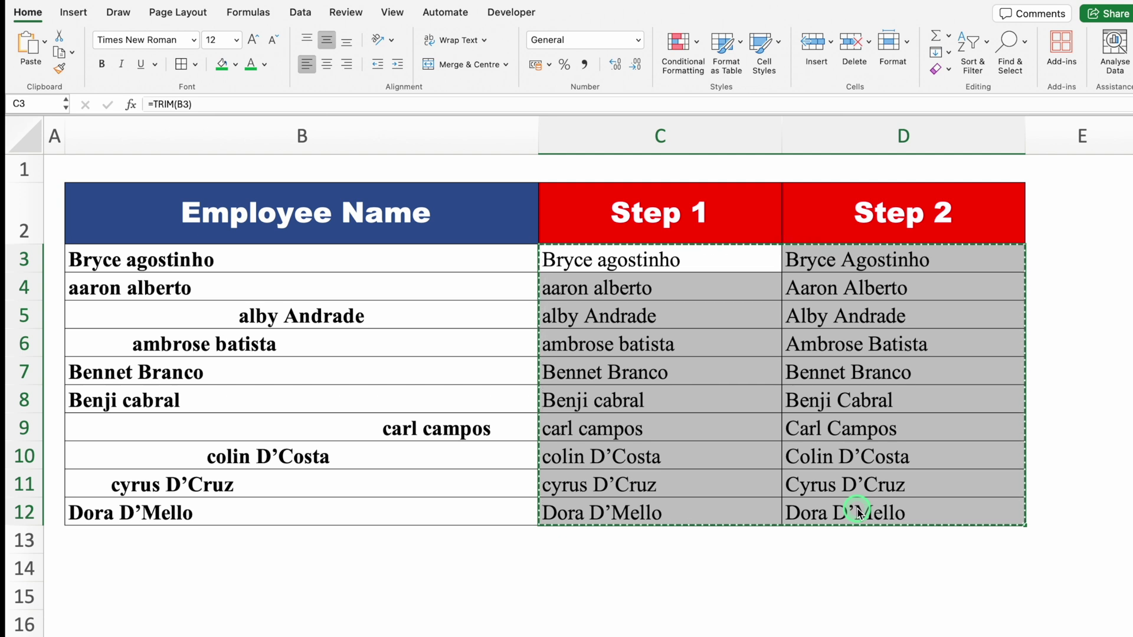
{"action": "left_click", "coordinate": [693, 263]}
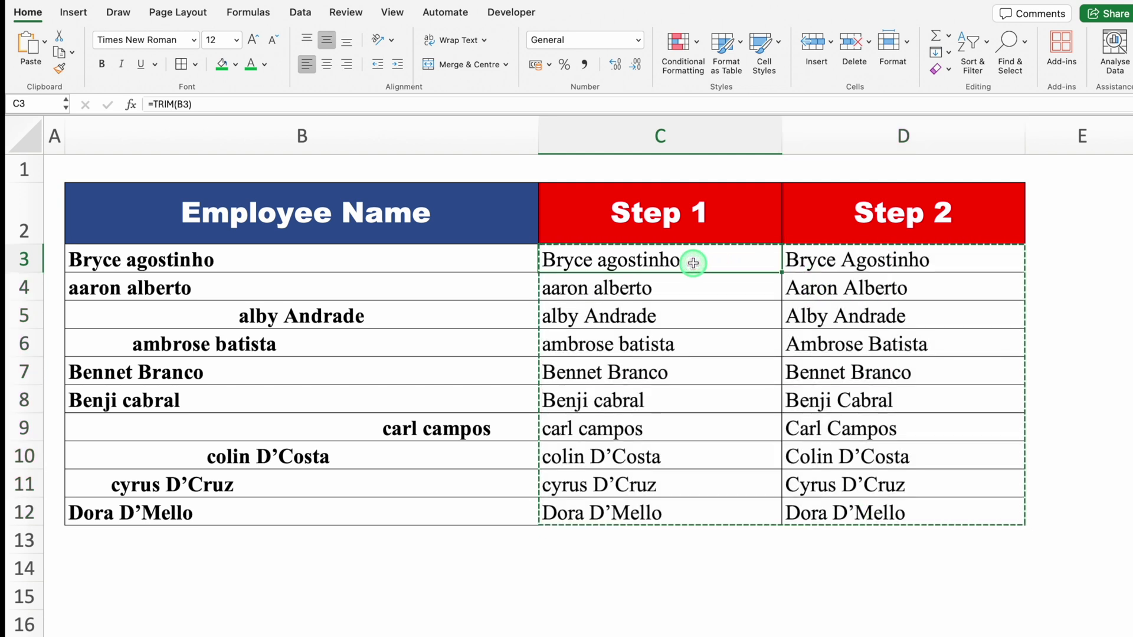
{"action": "right_click", "coordinate": [693, 262]}
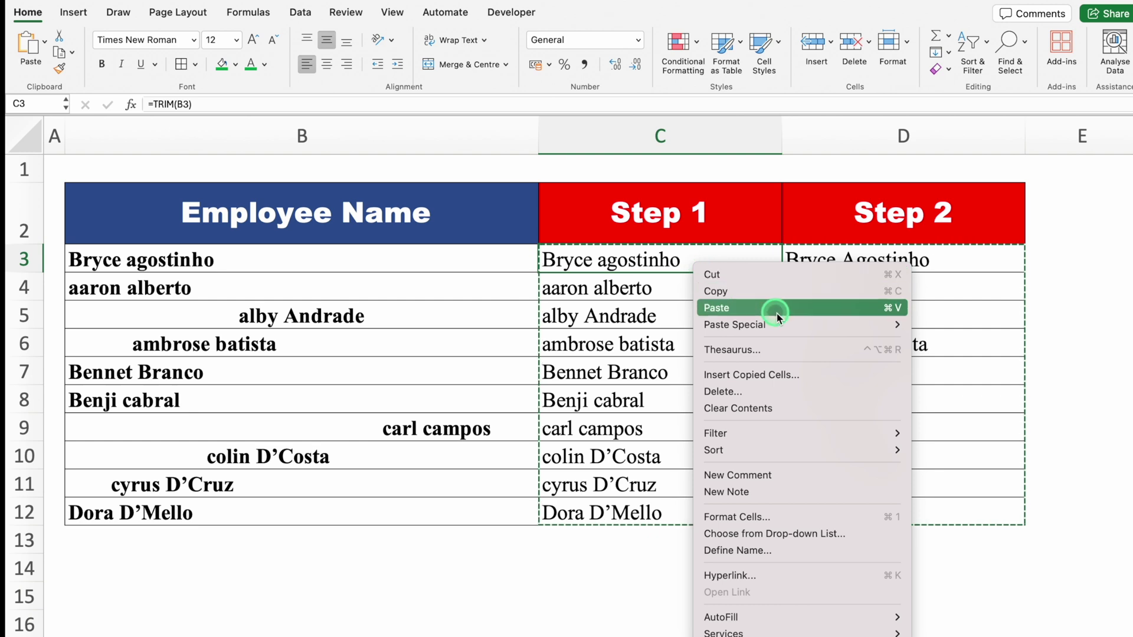
{"action": "mouse_move", "coordinate": [788, 324]}
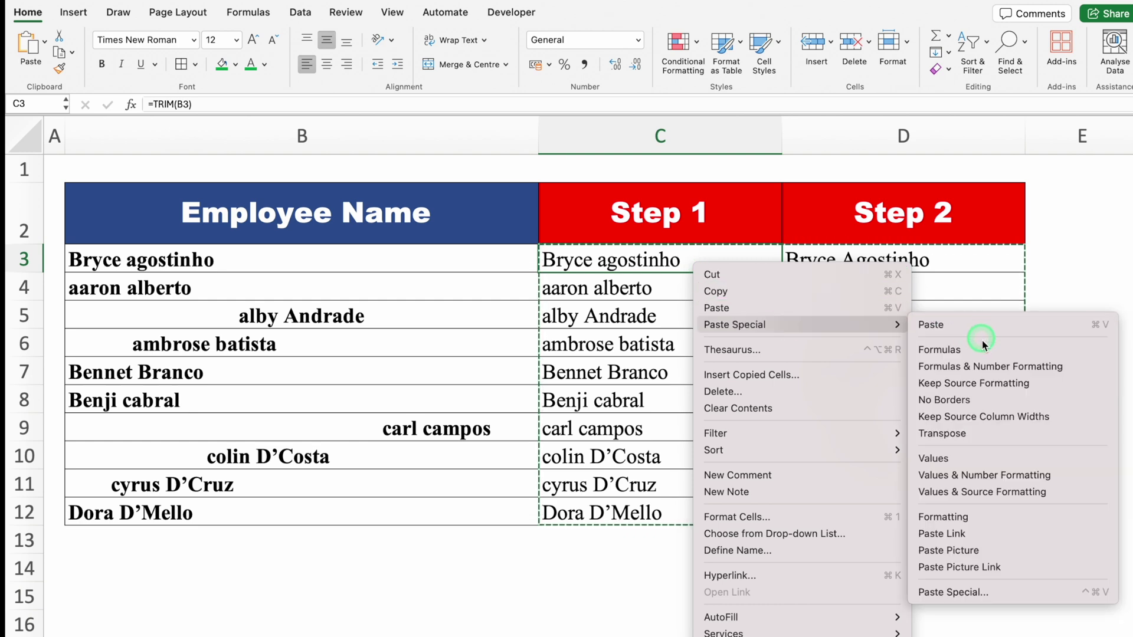
{"action": "left_click", "coordinate": [992, 459]}
Clear the original employee names from B3:B12
{"action": "left_click_drag", "start_coordinate": [337, 255], "coordinate": [369, 498]}
{"action": "key", "text": "Delete"}
{"action": "left_click", "coordinate": [498, 583]}
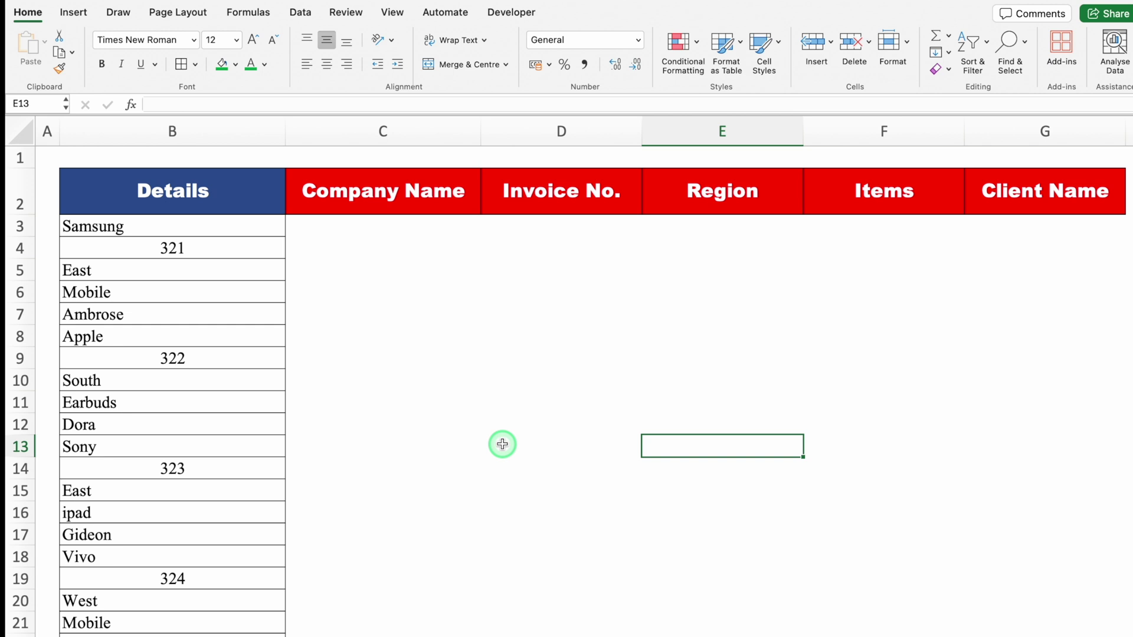
{"action": "left_click_drag", "start_coordinate": [167, 130], "coordinate": [184, 124]}
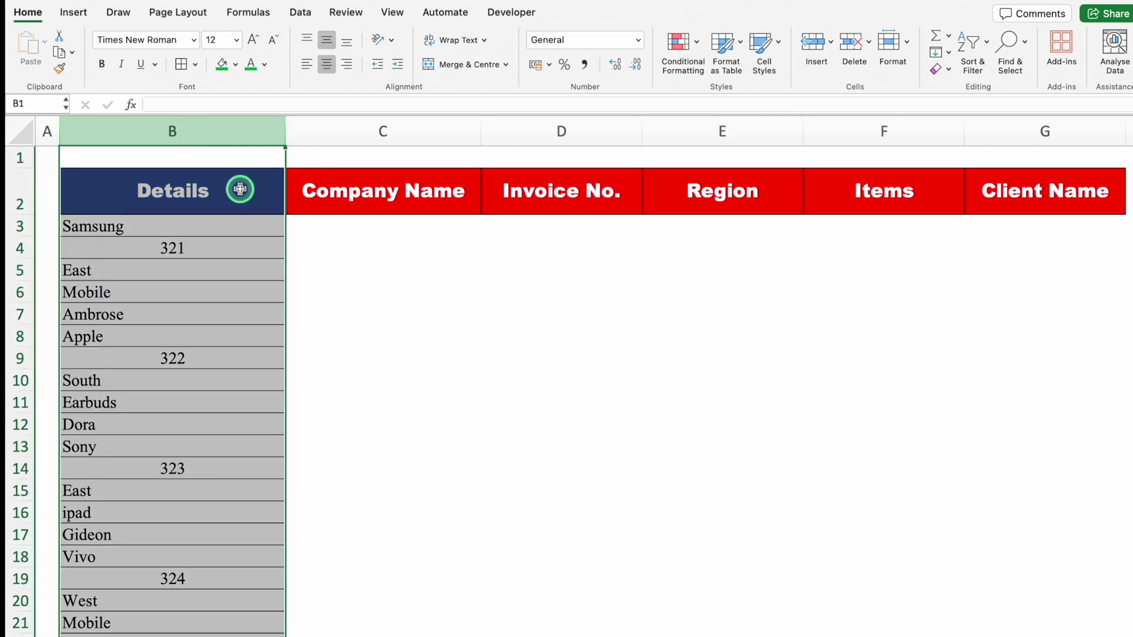
{"action": "left_click", "coordinate": [362, 189]}
{"action": "left_click", "coordinate": [578, 193]}
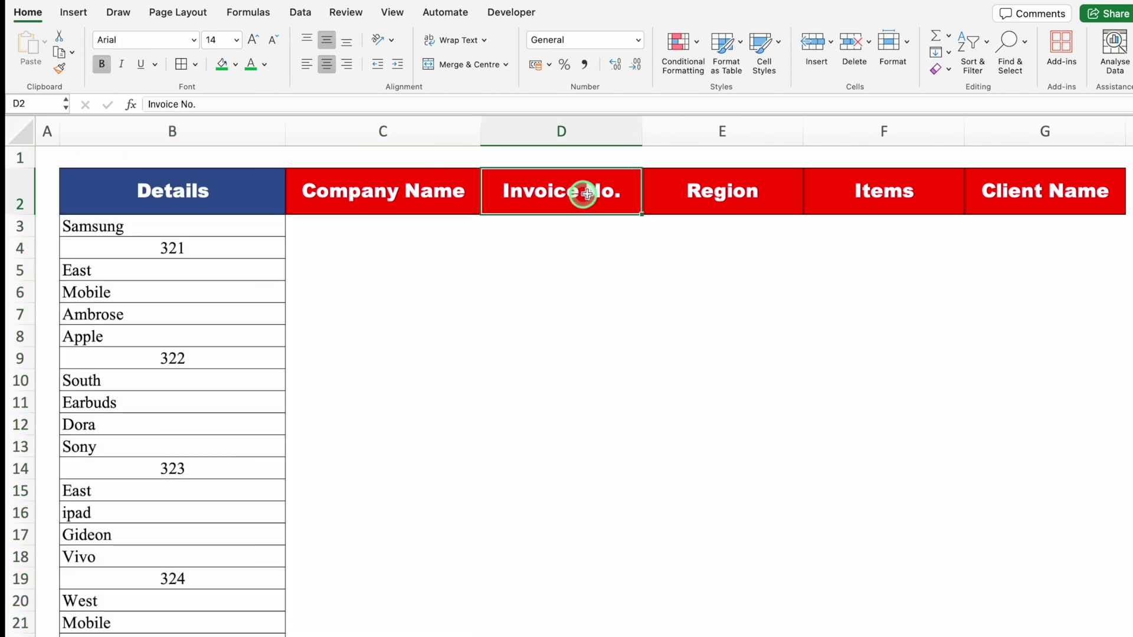
{"action": "left_click", "coordinate": [747, 189]}
{"action": "left_click", "coordinate": [872, 187]}
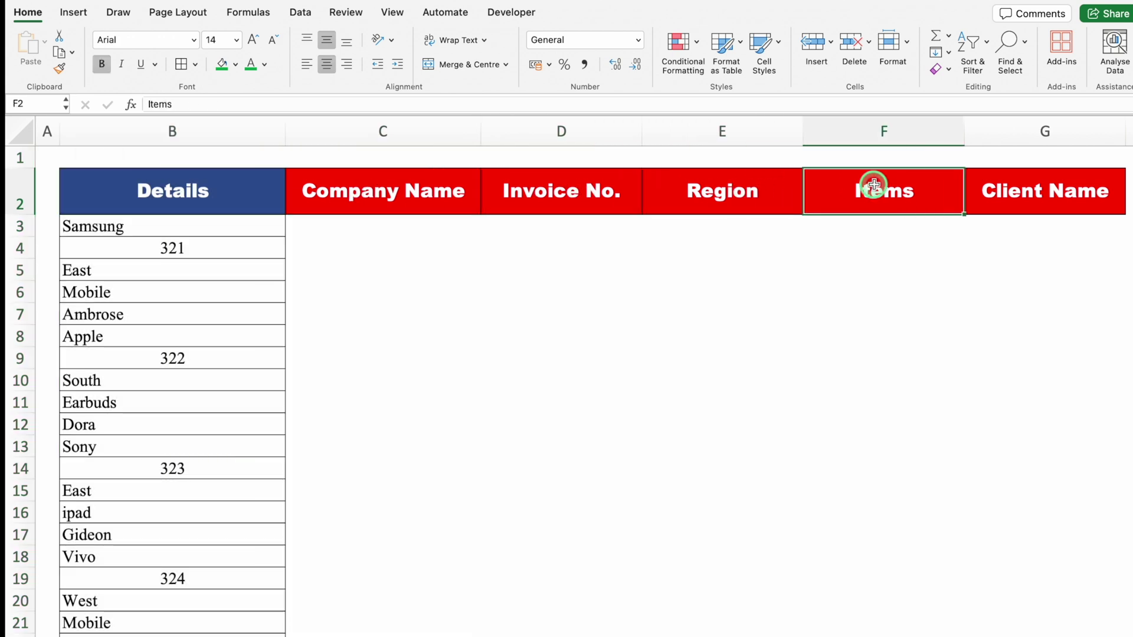
{"action": "left_click", "coordinate": [1032, 192]}
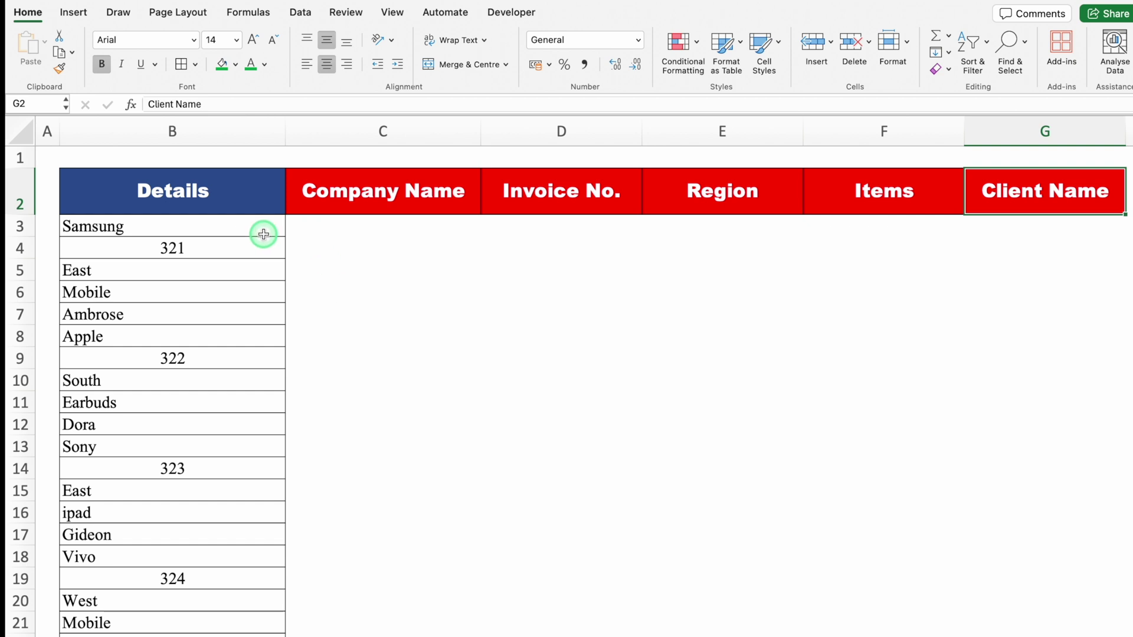
Link the first record's company name and invoice number by entering =B3 in C3 and =B4 in D4
{"action": "left_click", "coordinate": [356, 226]}
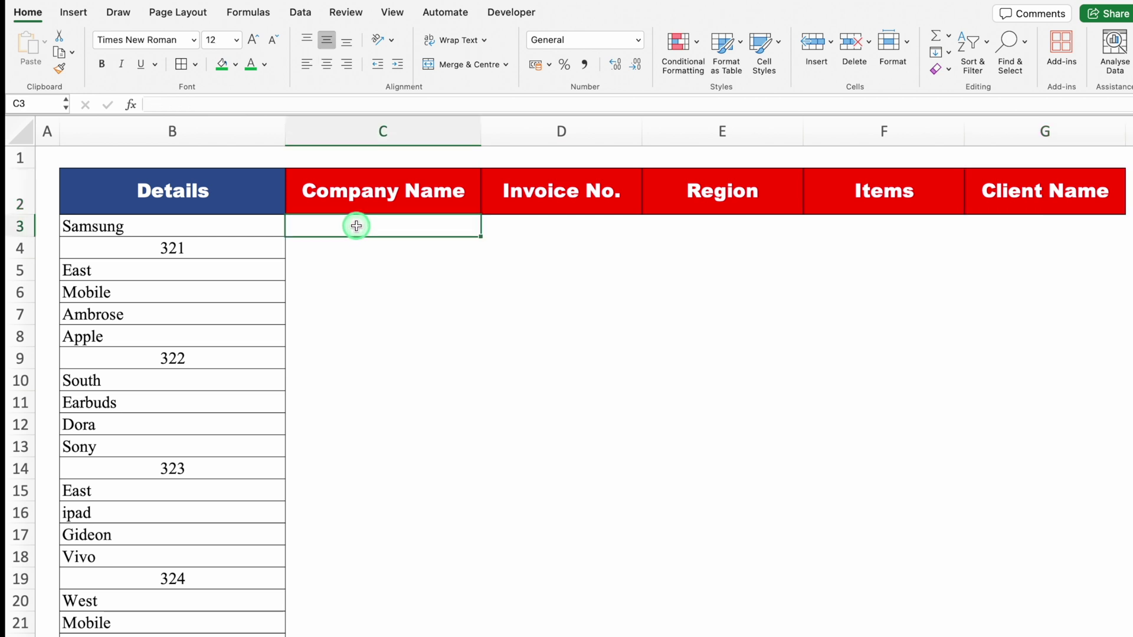
{"action": "type", "text": "="}
{"action": "left_click", "coordinate": [217, 227]}
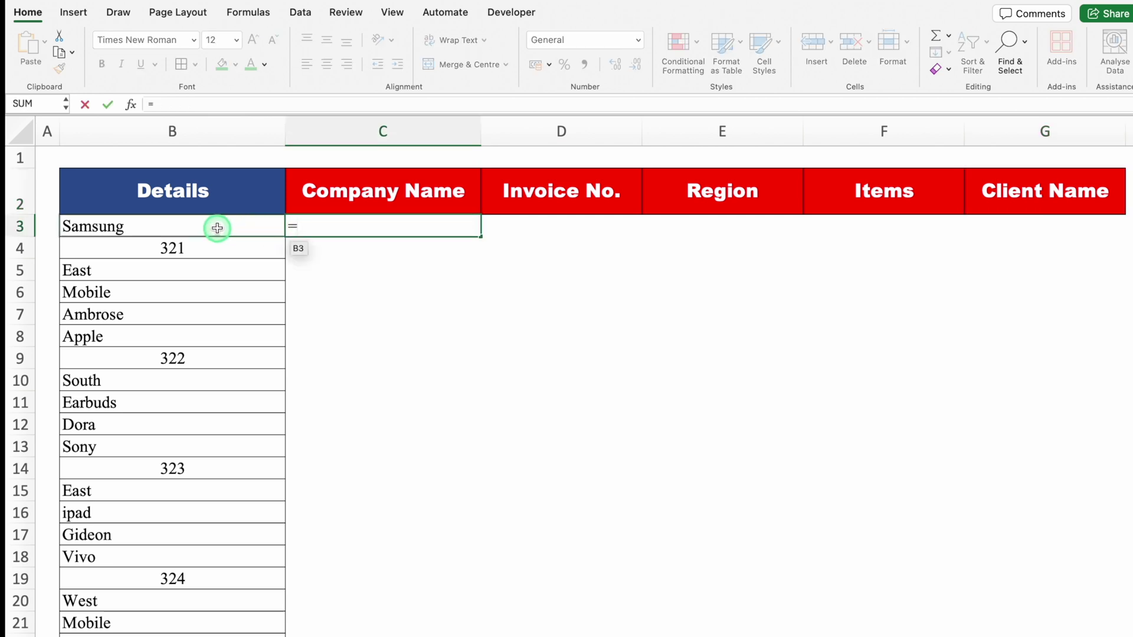
{"action": "key", "text": "Return"}
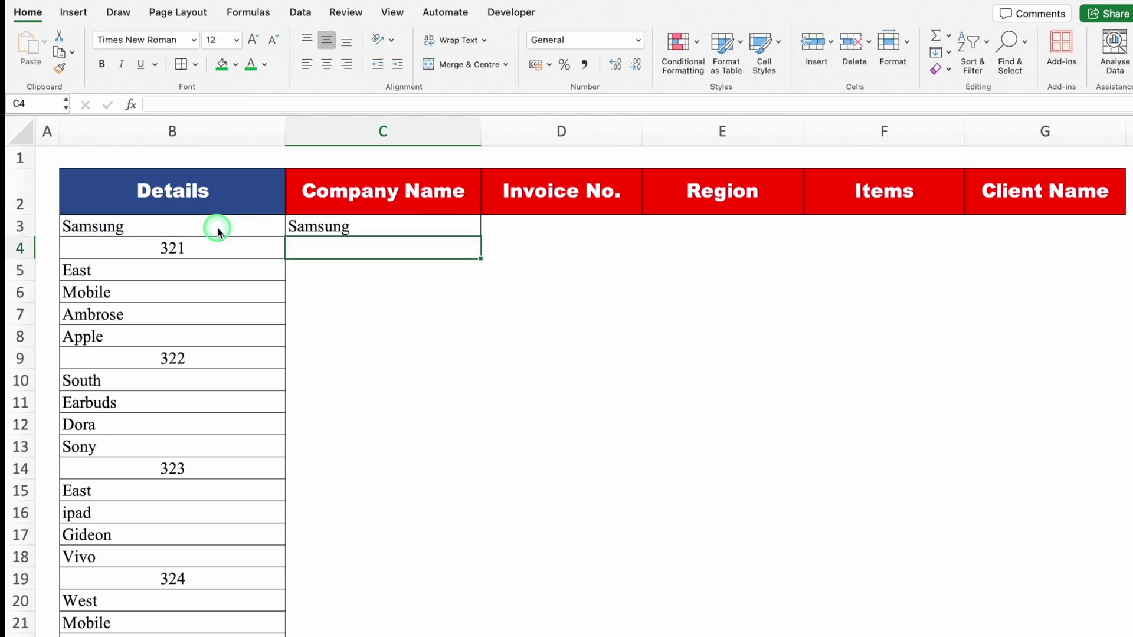
{"action": "key", "text": "Tab"}
{"action": "type", "text": "="}
{"action": "left_click", "coordinate": [196, 253]}
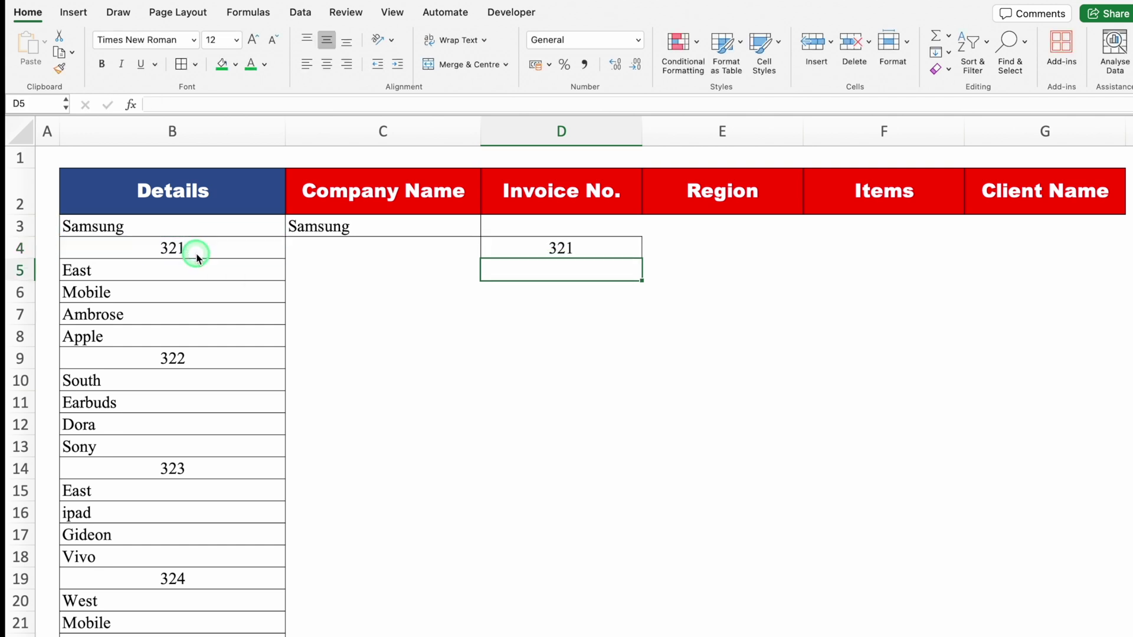
Link the first record's region and item by entering =B5 in E5 and =B6 in F6
{"action": "key", "text": "Right"}
{"action": "type", "text": "="}
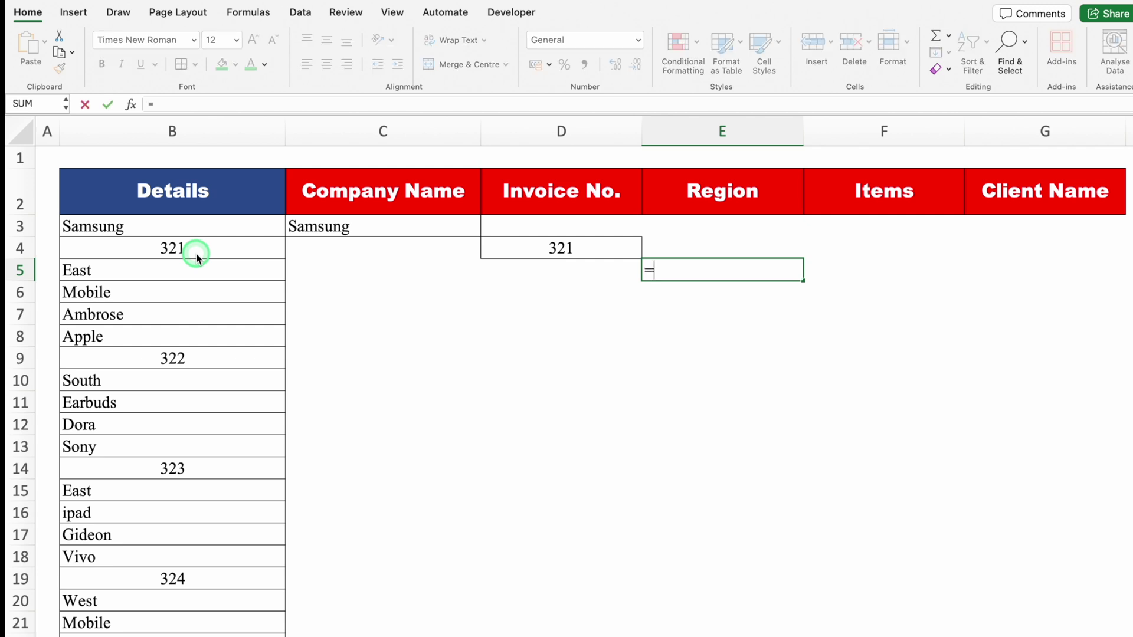
{"action": "left_click", "coordinate": [180, 271]}
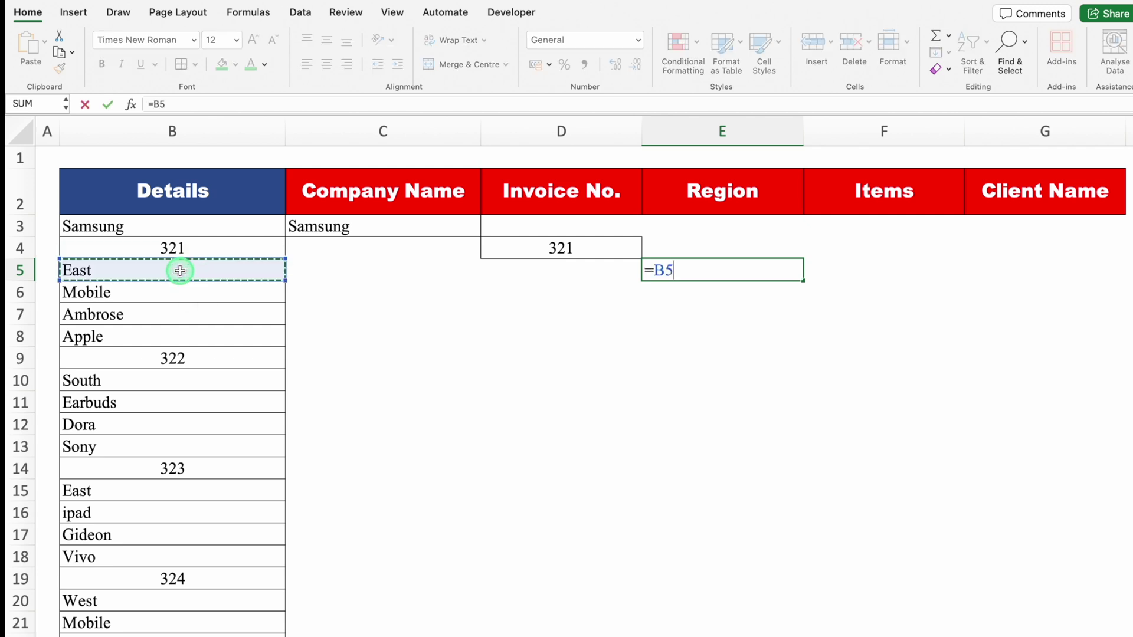
{"action": "key", "text": "Return"}
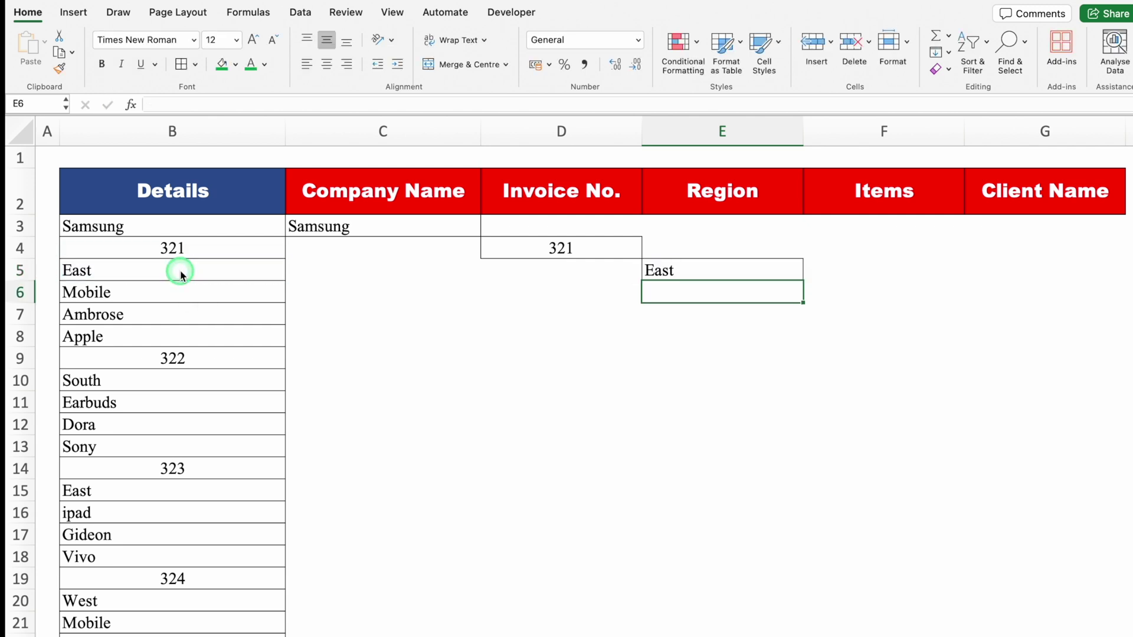
{"action": "key", "text": "Right"}
{"action": "type", "text": "="}
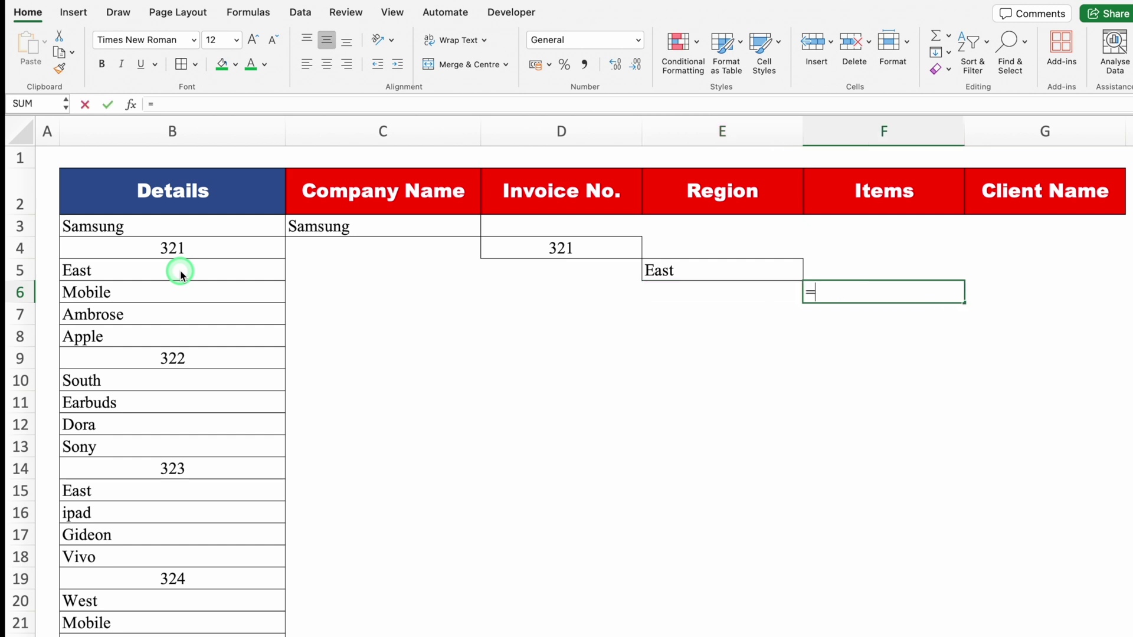
{"action": "left_click", "coordinate": [145, 298]}
{"action": "key", "text": "Return"}
Link the first record's client name by entering =B7 in G7 under Client Name
{"action": "key", "text": "Right"}
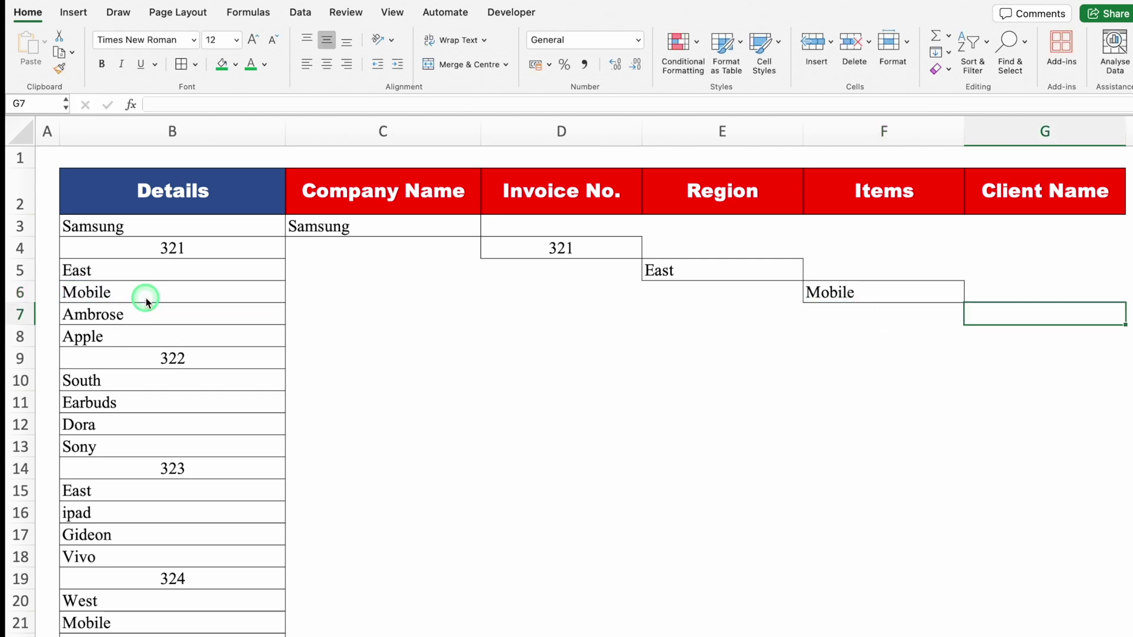
{"action": "type", "text": "="}
{"action": "left_click", "coordinate": [144, 312]}
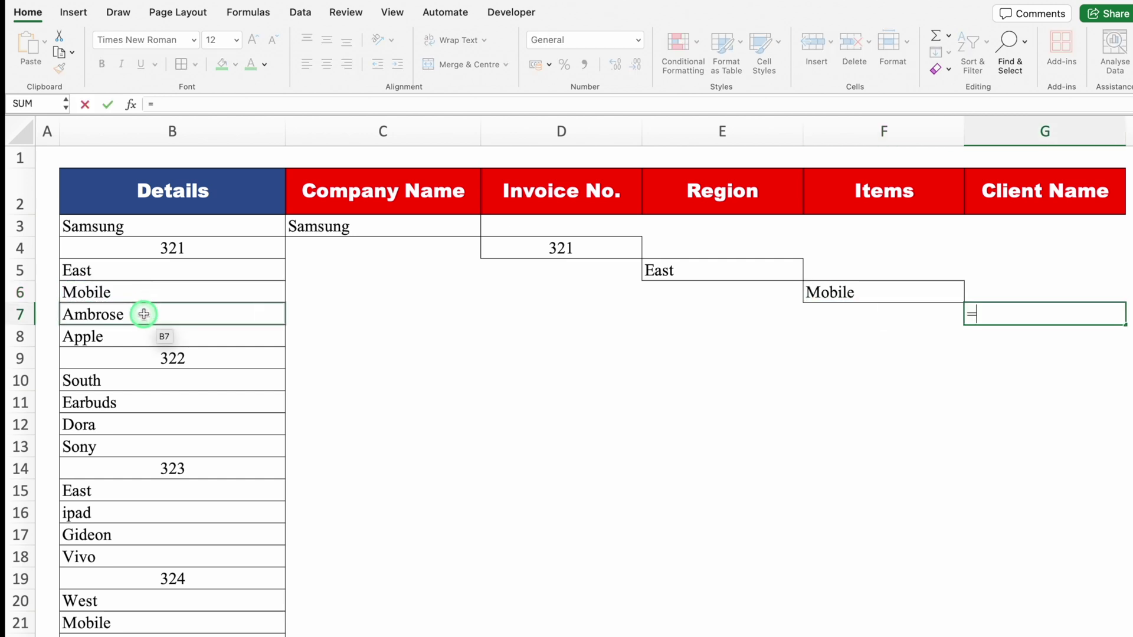
{"action": "key", "text": "Return"}
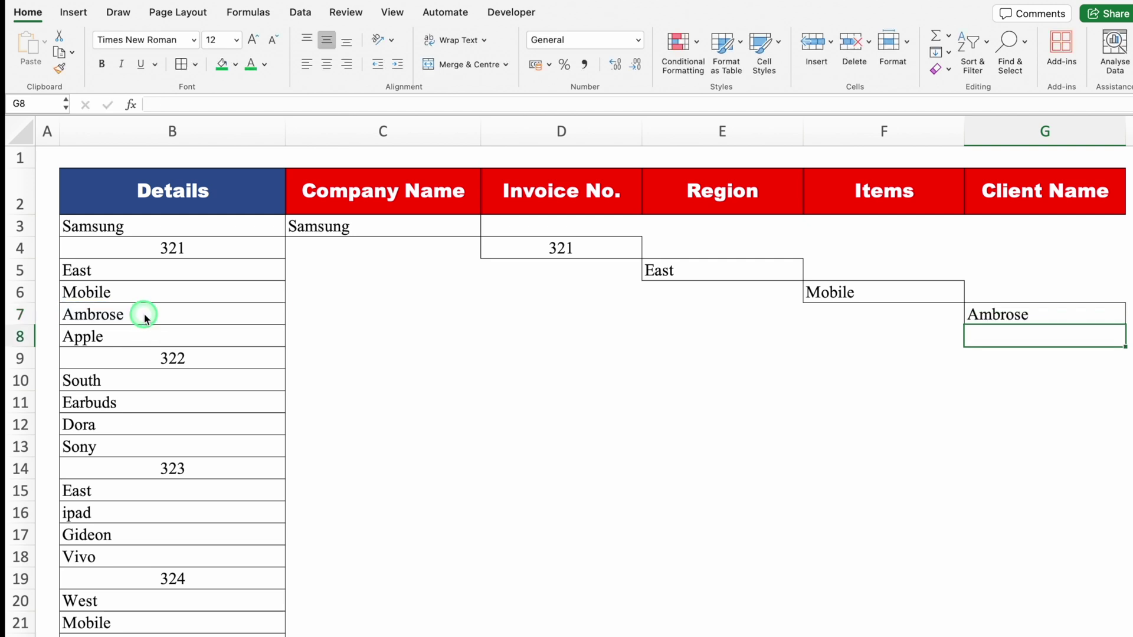
Highlight the Apple cell B8 in the Details column with a green fill and white text
{"action": "left_click", "coordinate": [245, 338]}
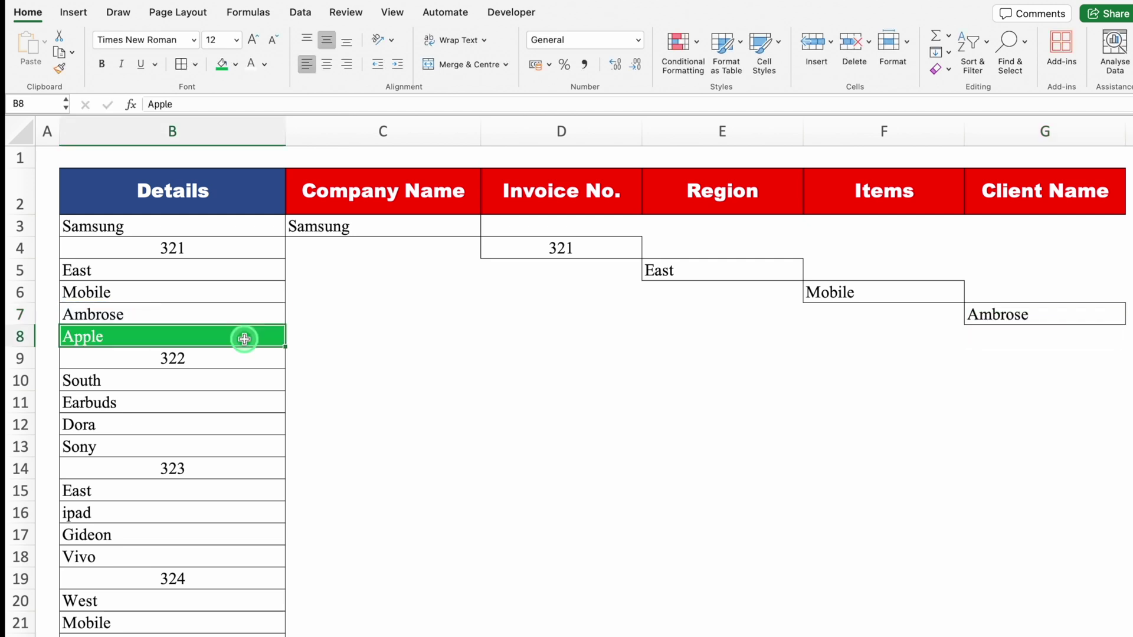
{"action": "key", "text": "Up"}
{"action": "key", "text": "Up"}
{"action": "key", "text": "Right"}
{"action": "key", "text": "Right"}
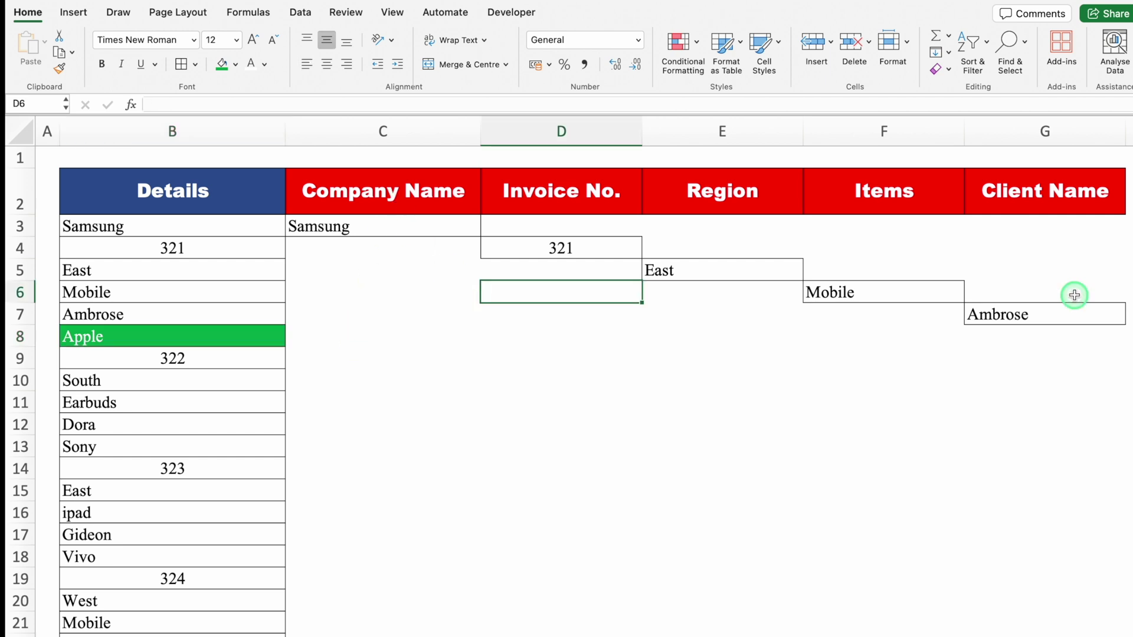
Fill the staggered formula block C3:G7 down to row 62, the end of the Details data
{"action": "key", "text": "super+Left"}
{"action": "key", "text": "super+Down"}
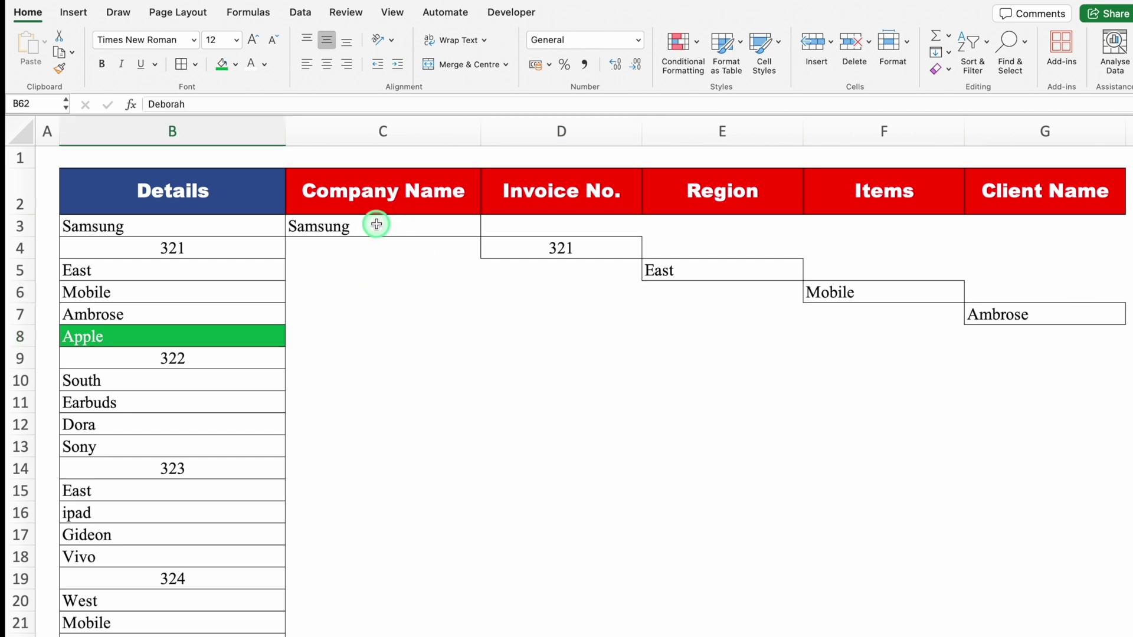
{"action": "left_click", "coordinate": [377, 224]}
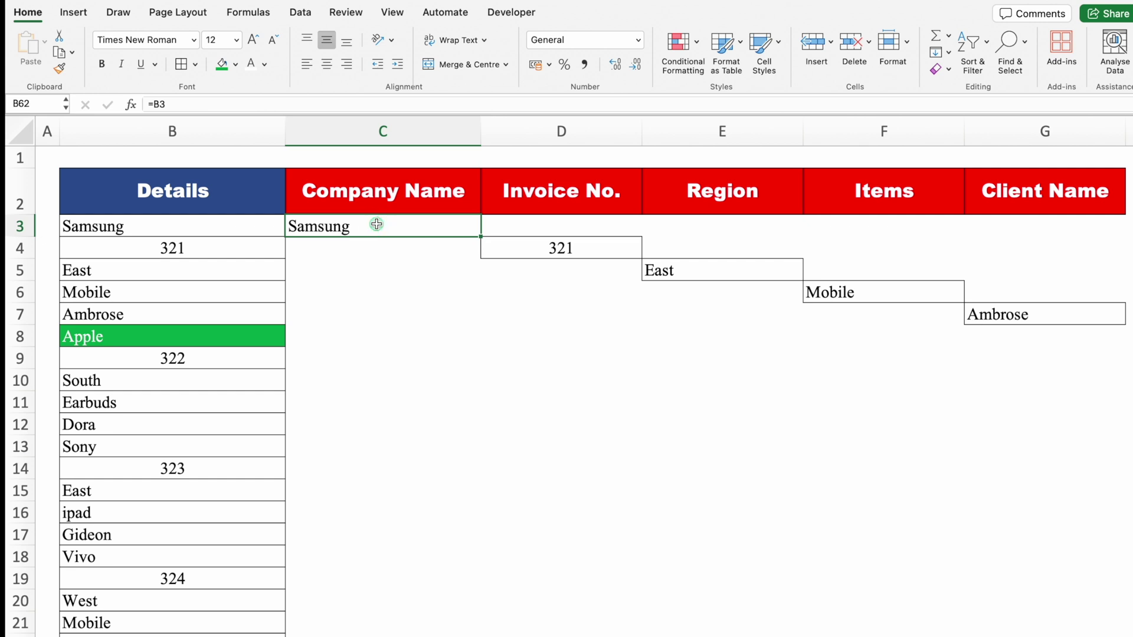
{"action": "left_click_drag", "start_coordinate": [377, 224], "coordinate": [1039, 320]}
{"action": "left_click_drag", "start_coordinate": [1125, 325], "coordinate": [1124, 565]}
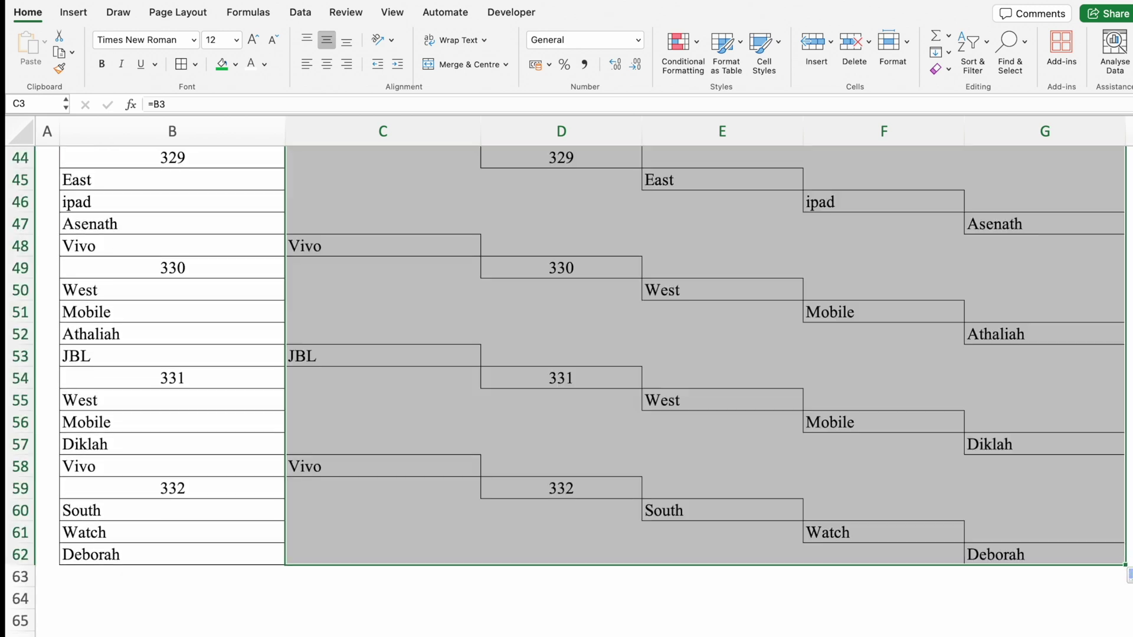
Select all blank cells within C3:G62 using Go To Special with the Blanks option
{"action": "scroll", "coordinate": [708, 354], "scroll_direction": "up", "scroll_amount": 8}
{"action": "scroll", "coordinate": [1125, 142], "scroll_direction": "up", "scroll_amount": 6}
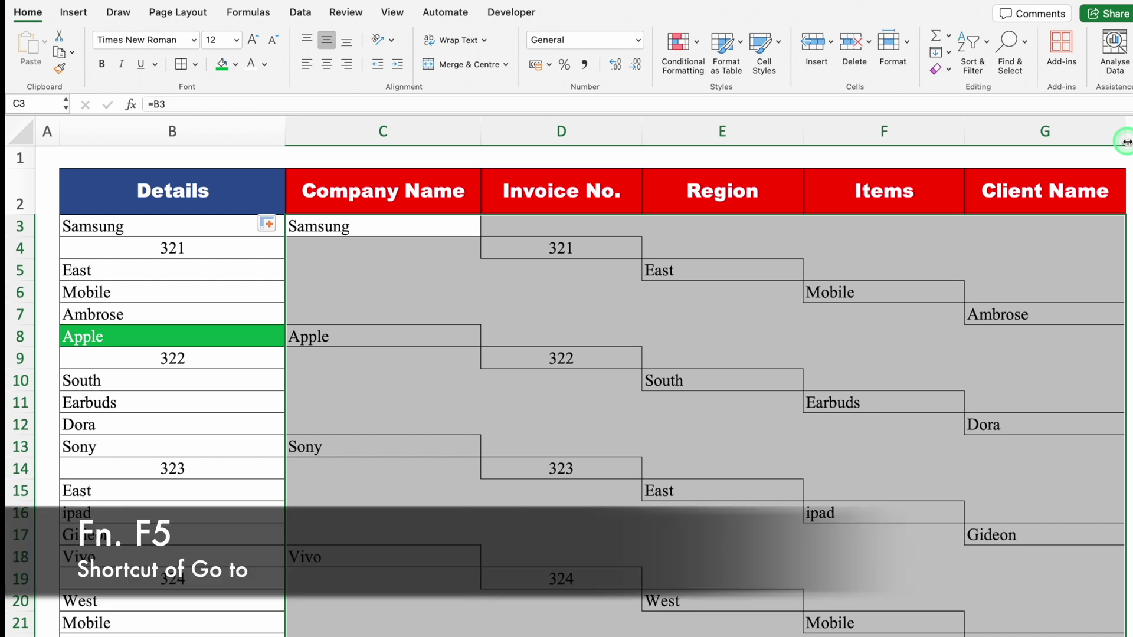
{"action": "key", "text": "F5"}
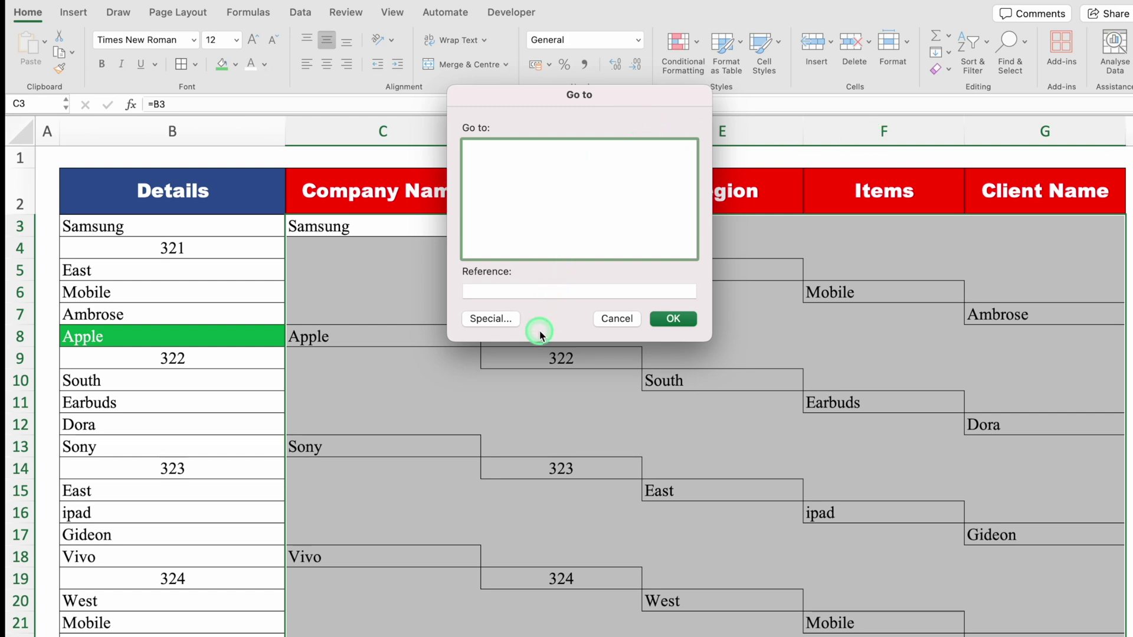
{"action": "left_click", "coordinate": [496, 319]}
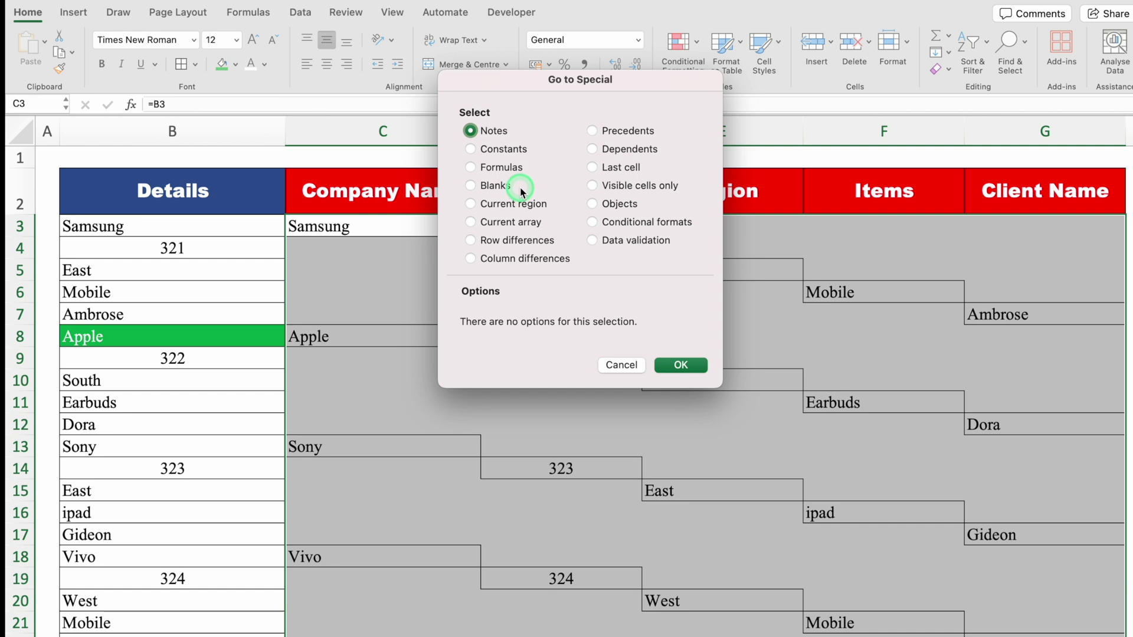
{"action": "left_click", "coordinate": [470, 186]}
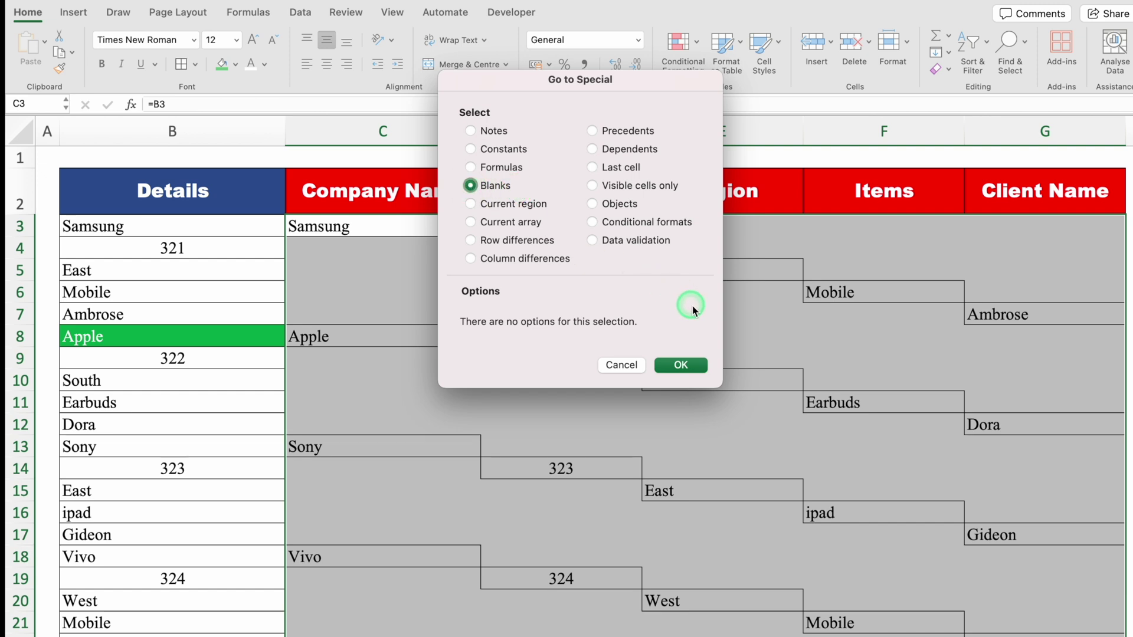
{"action": "left_click", "coordinate": [681, 365]}
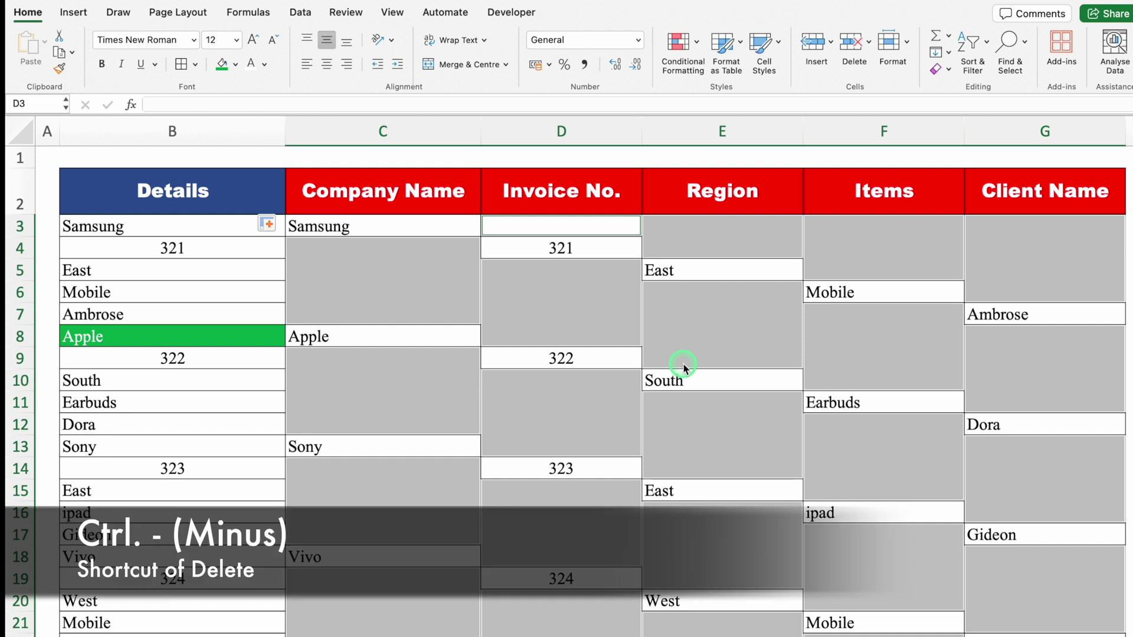
Delete the selected blank cells with the Shift cells up option
{"action": "key", "text": "ctrl+minus"}
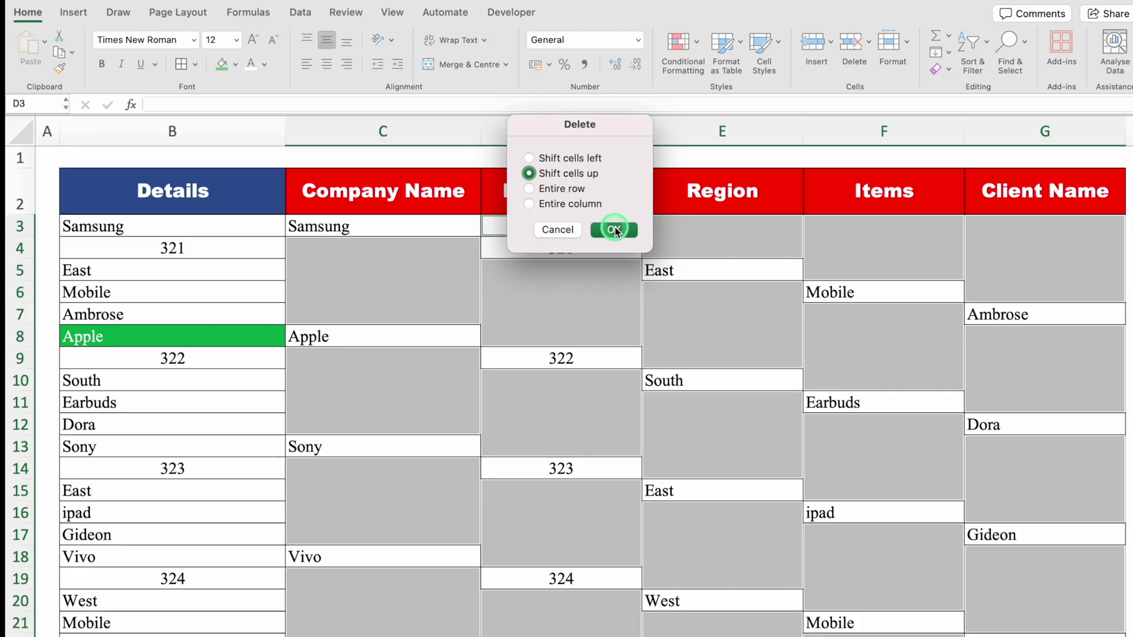
{"action": "left_click", "coordinate": [613, 229]}
{"action": "left_click", "coordinate": [603, 538]}
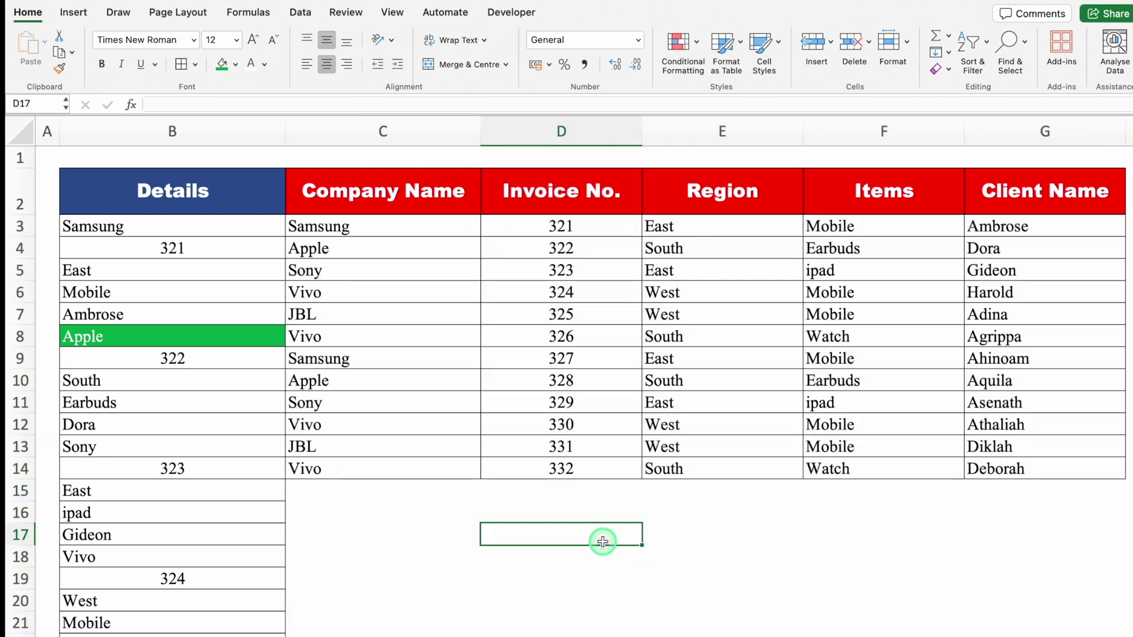
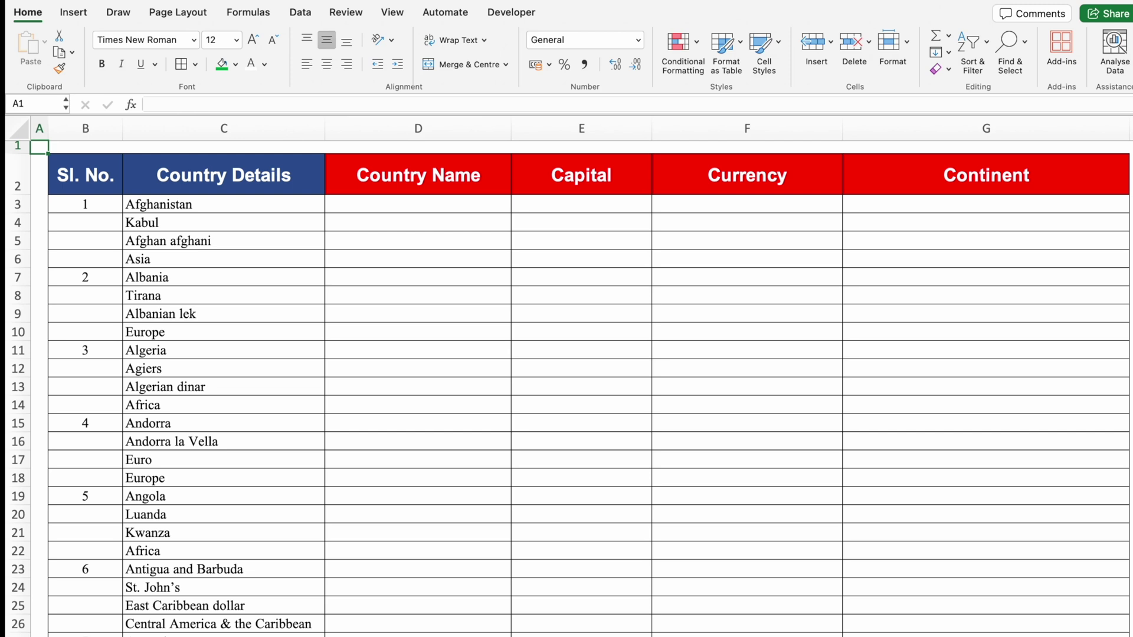
On the Country Details sheet, enter the plain text C3 in cell D3 under Country Name
{"action": "left_click", "coordinate": [412, 206]}
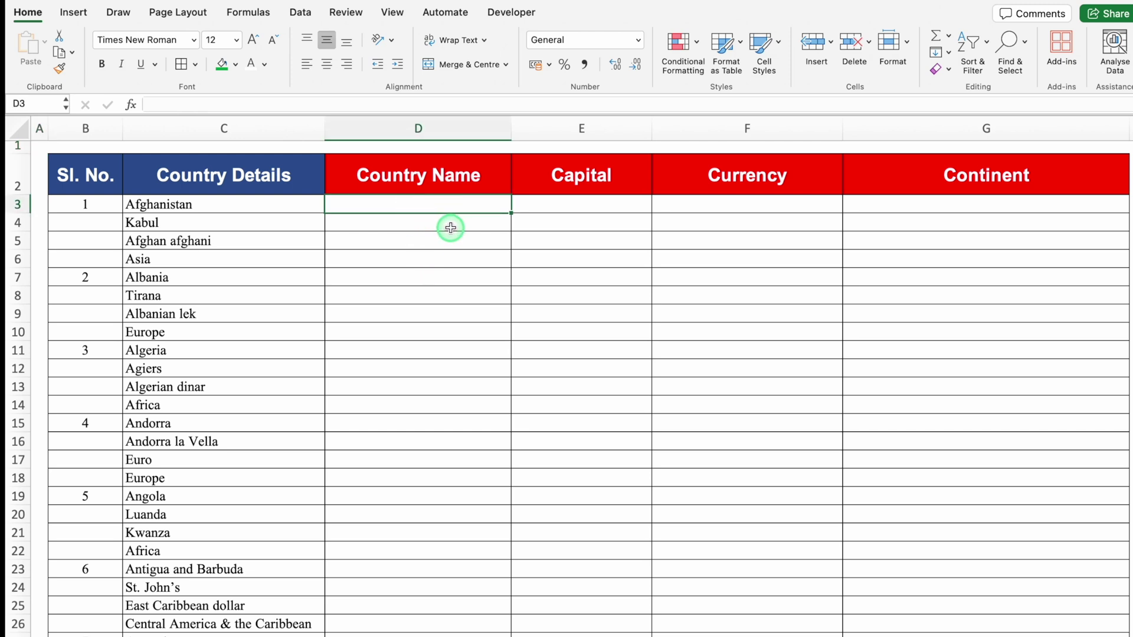
{"action": "left_click", "coordinate": [268, 206]}
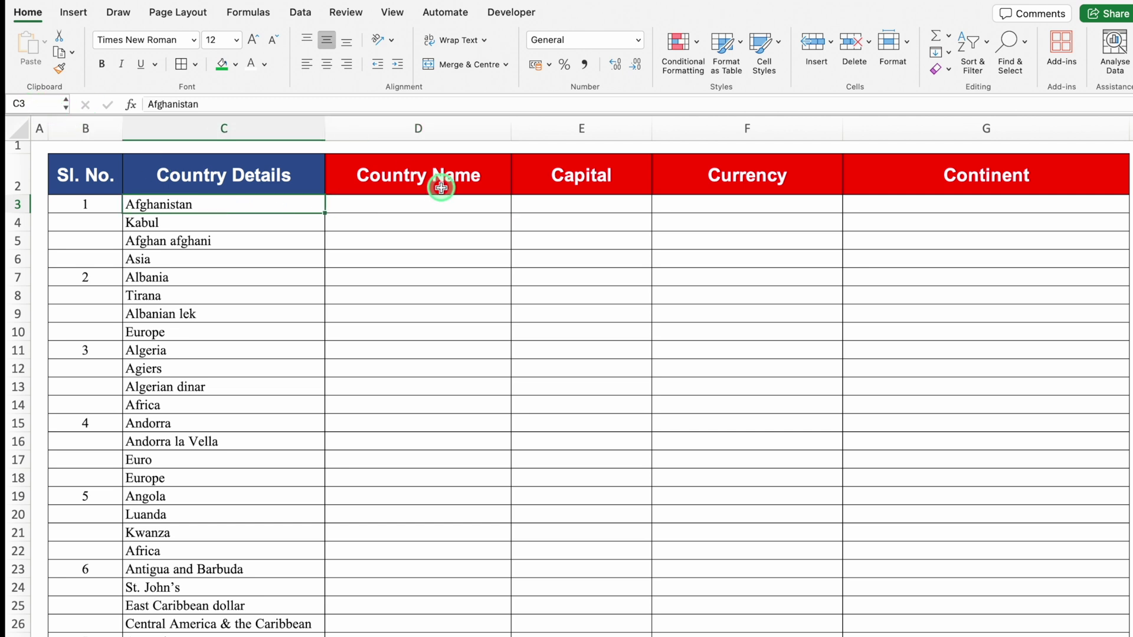
{"action": "left_click", "coordinate": [445, 206]}
{"action": "type", "text": "C3"}
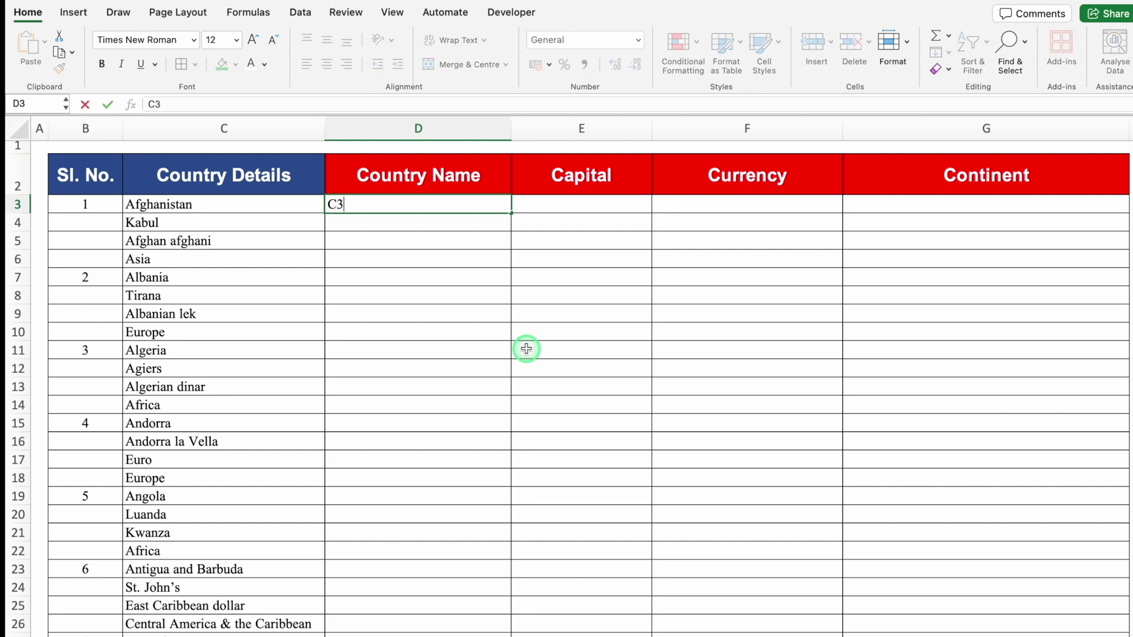
{"action": "key", "text": "Return"}
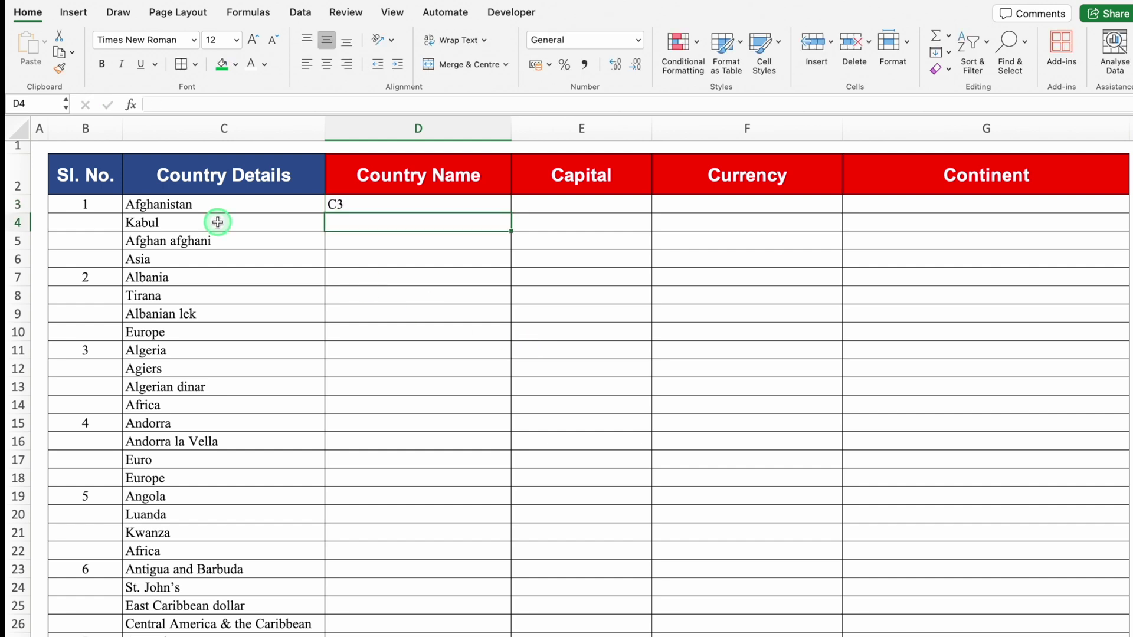
{"action": "left_click", "coordinate": [218, 222]}
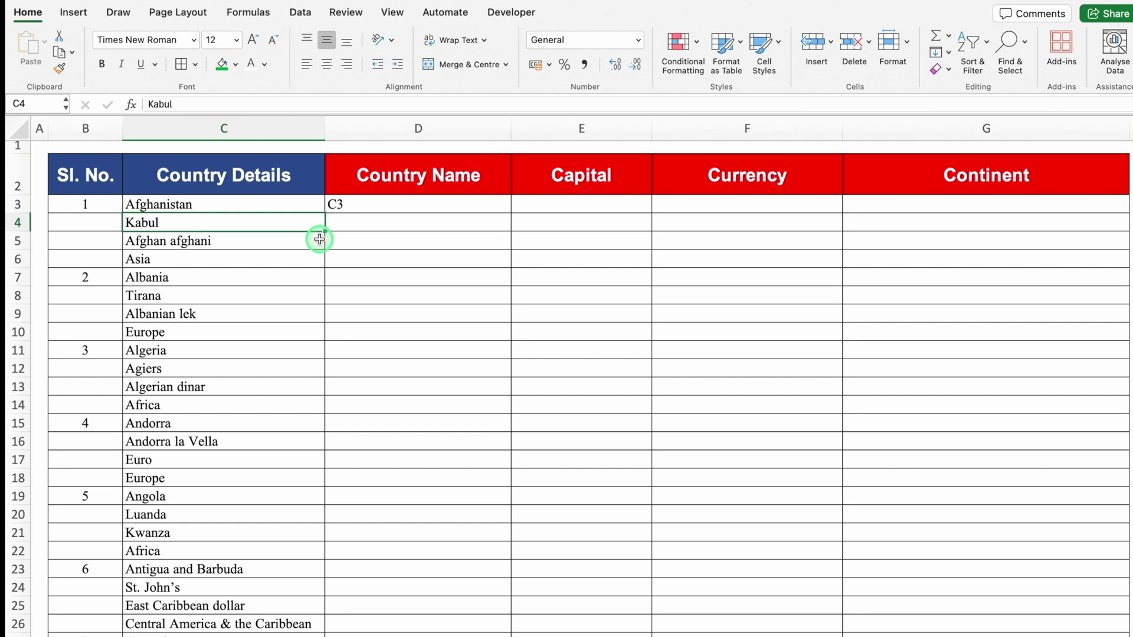
{"action": "left_click", "coordinate": [319, 239]}
{"action": "key", "text": "Down"}
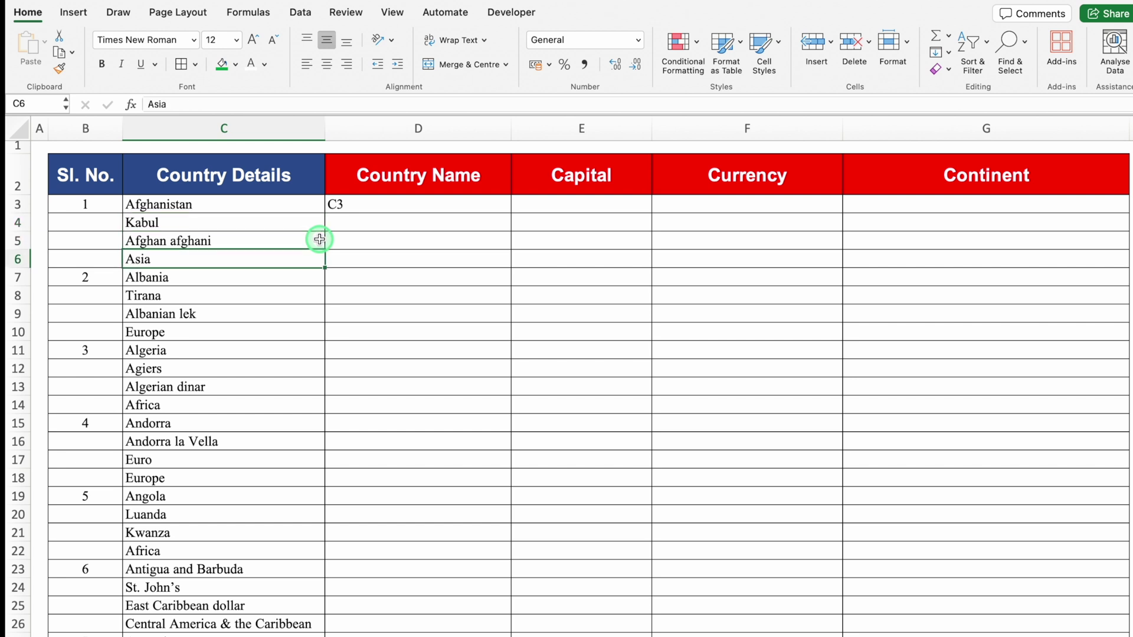
{"action": "left_click", "coordinate": [223, 277]}
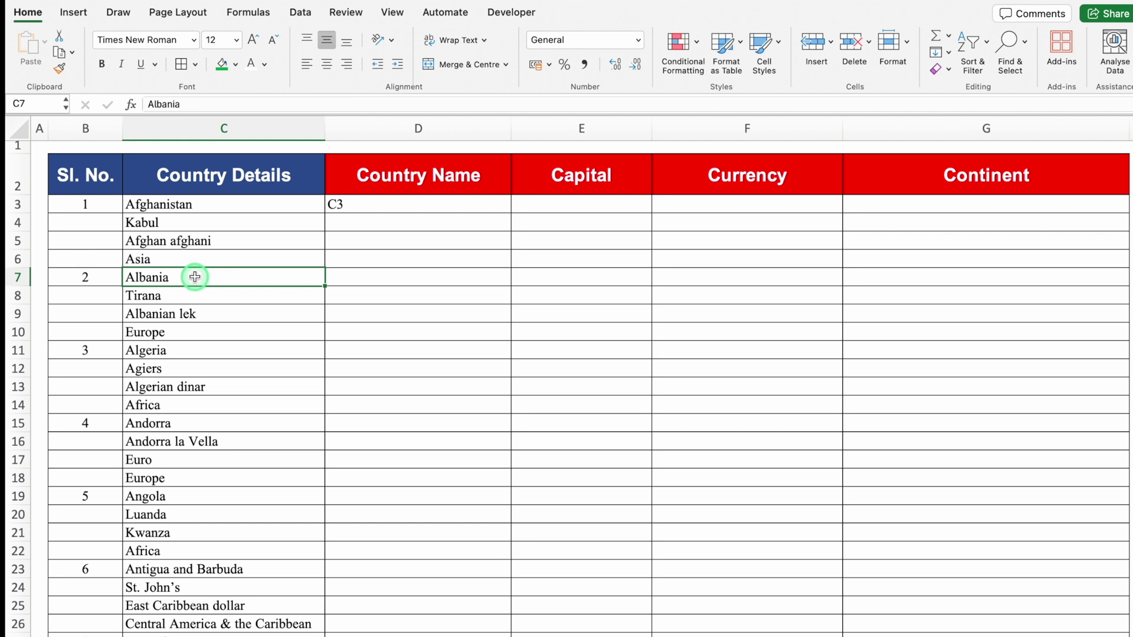
Enter the plain text C7 in cell D4 under Country Name
{"action": "left_click", "coordinate": [354, 223]}
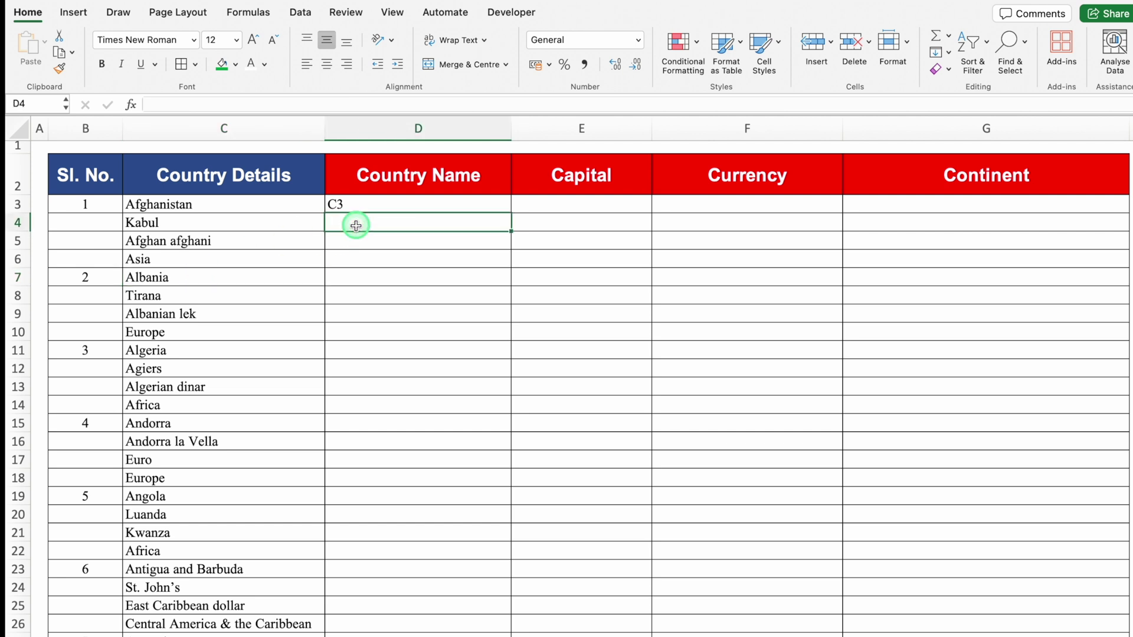
{"action": "type", "text": "C7"}
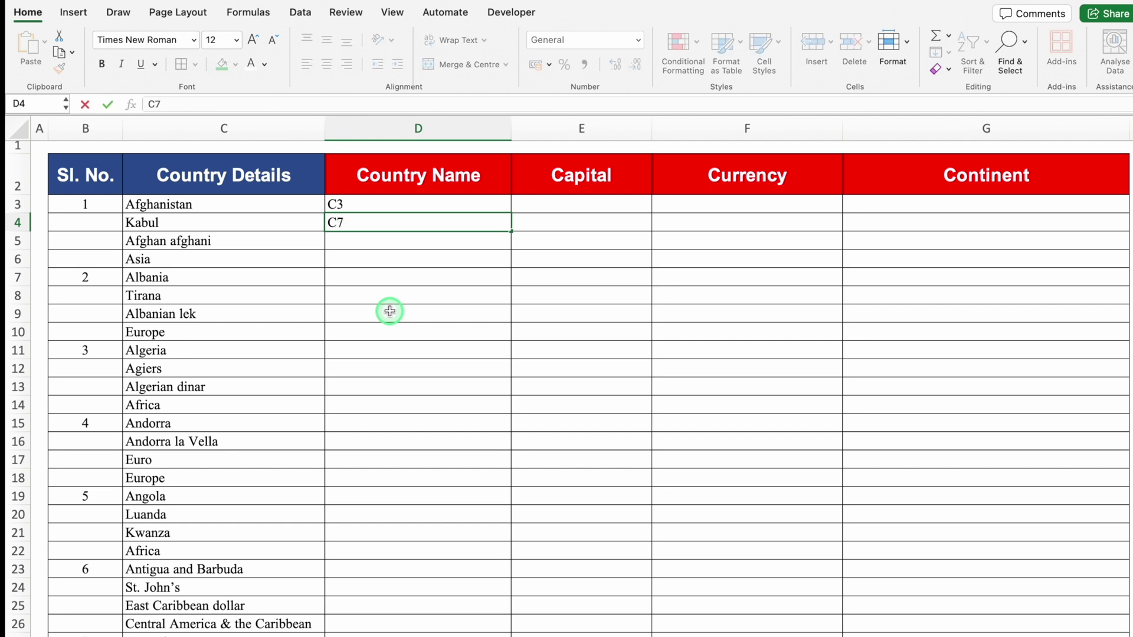
{"action": "key", "text": "Return"}
{"action": "key", "text": "Up"}
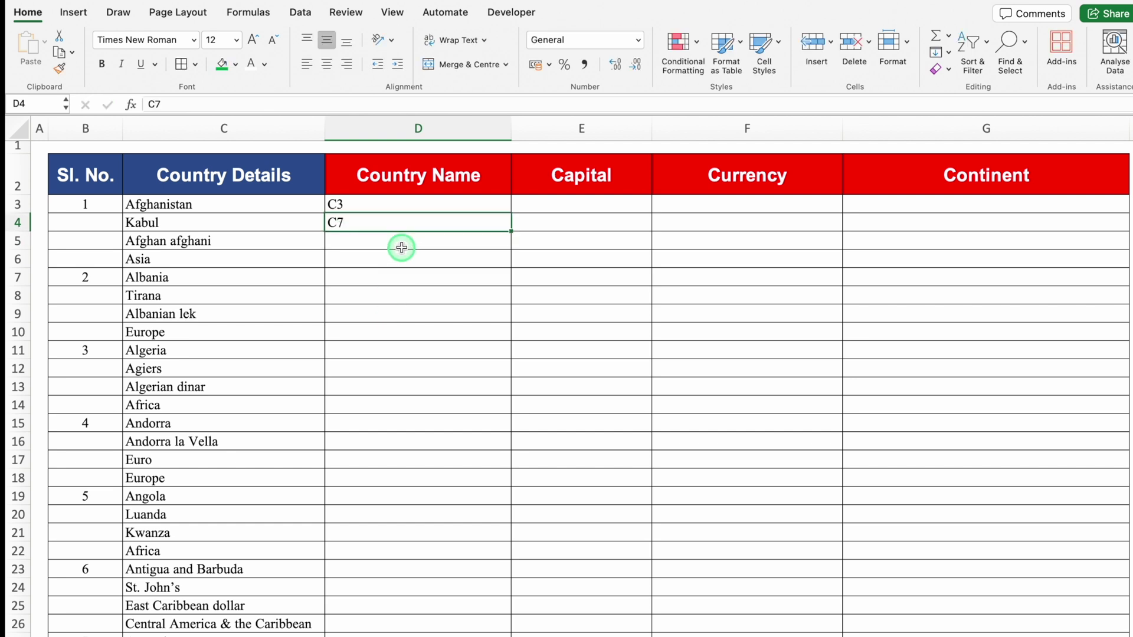
Fill the reference text in D3 across to G3 so the Capital, Currency and Continent cells hold C4, C5 and C6
{"action": "left_click", "coordinate": [402, 204]}
{"action": "left_click_drag", "start_coordinate": [513, 214], "coordinate": [1018, 222]}
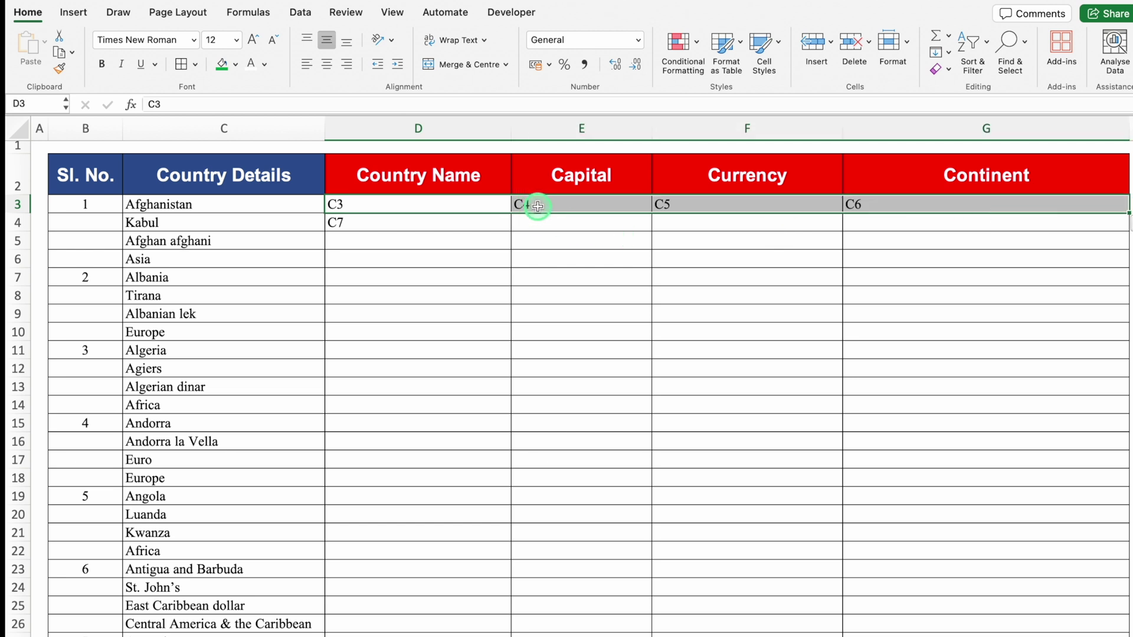
{"action": "left_click", "coordinate": [558, 203]}
{"action": "left_click", "coordinate": [679, 204]}
{"action": "left_click", "coordinate": [875, 202]}
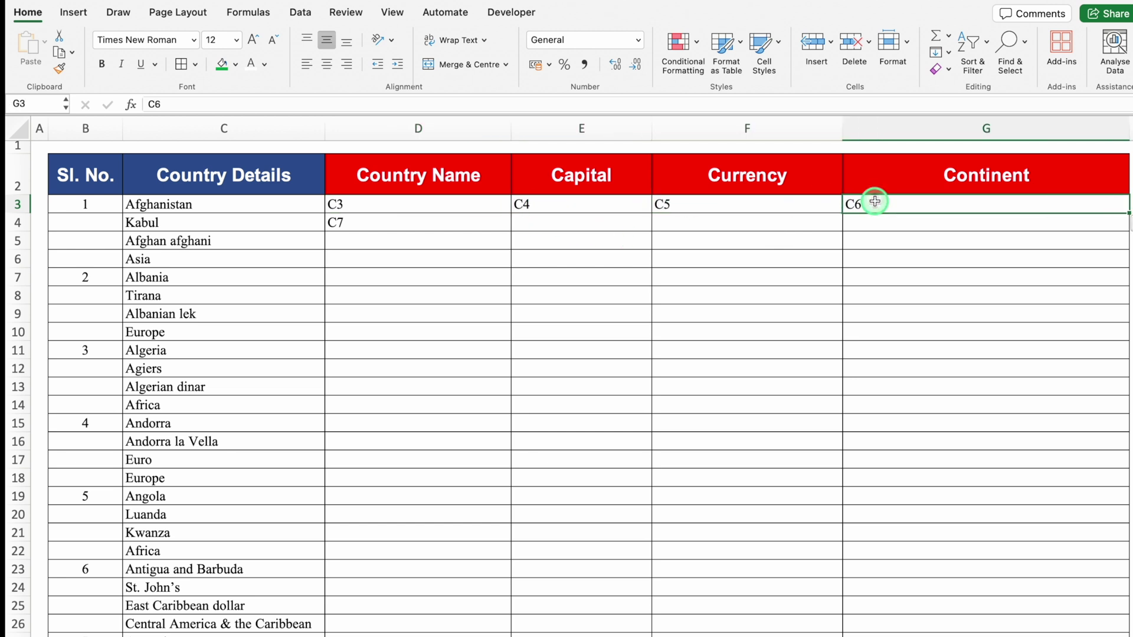
Fill the reference text in D4 across to G4 so the row continues with C8, C9 and C10
{"action": "left_click", "coordinate": [400, 220]}
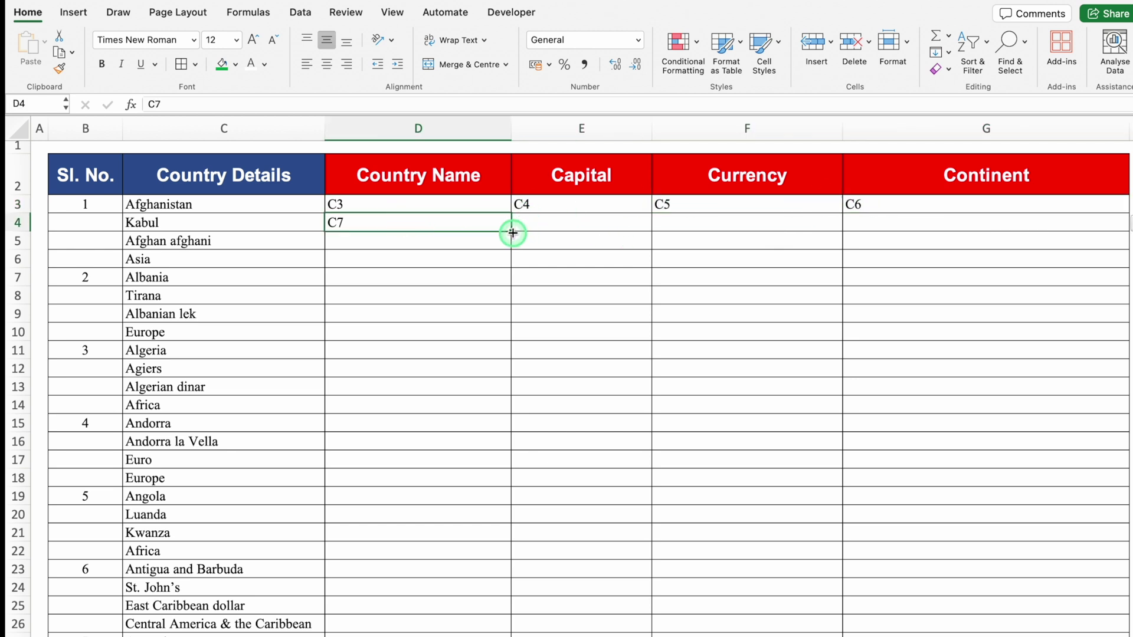
{"action": "left_click_drag", "start_coordinate": [511, 232], "coordinate": [1005, 247]}
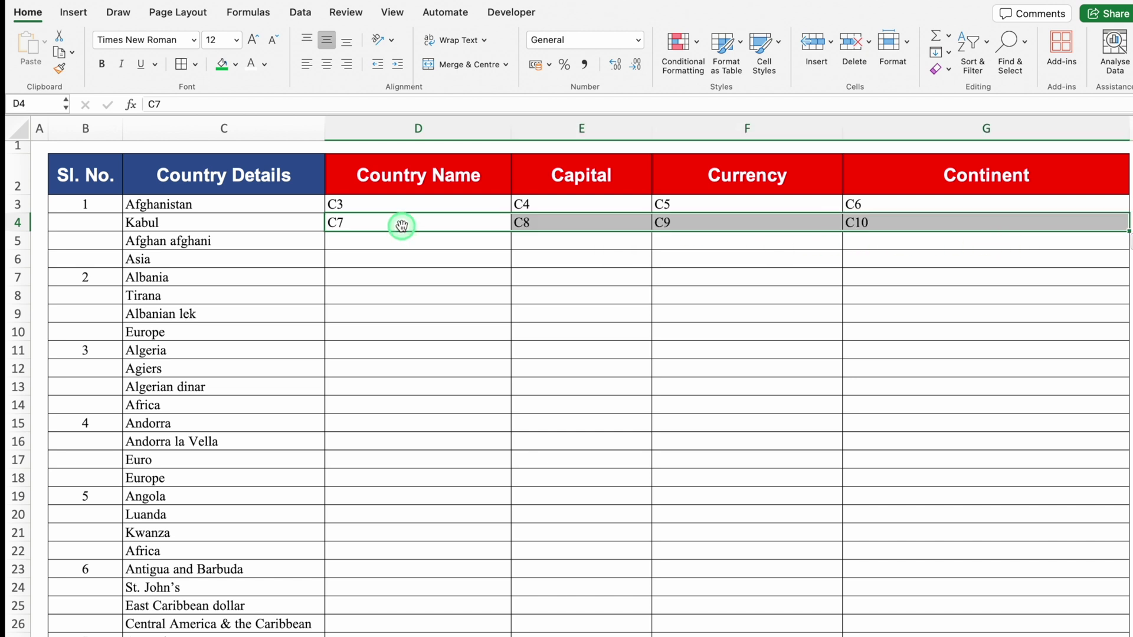
{"action": "left_click", "coordinate": [399, 223]}
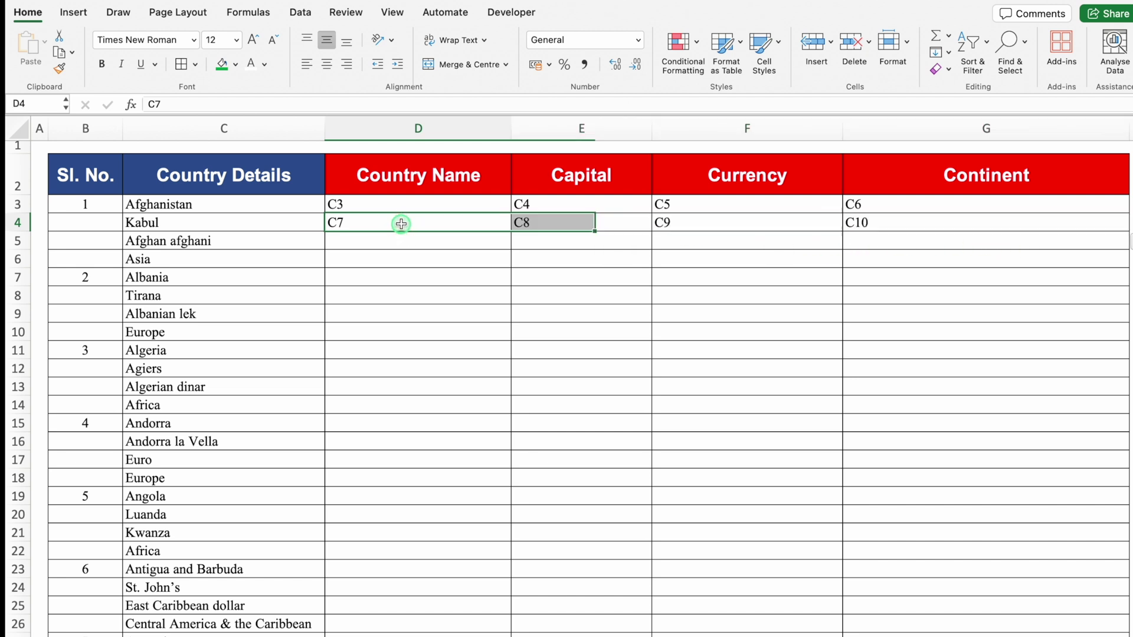
{"action": "left_click", "coordinate": [896, 222]}
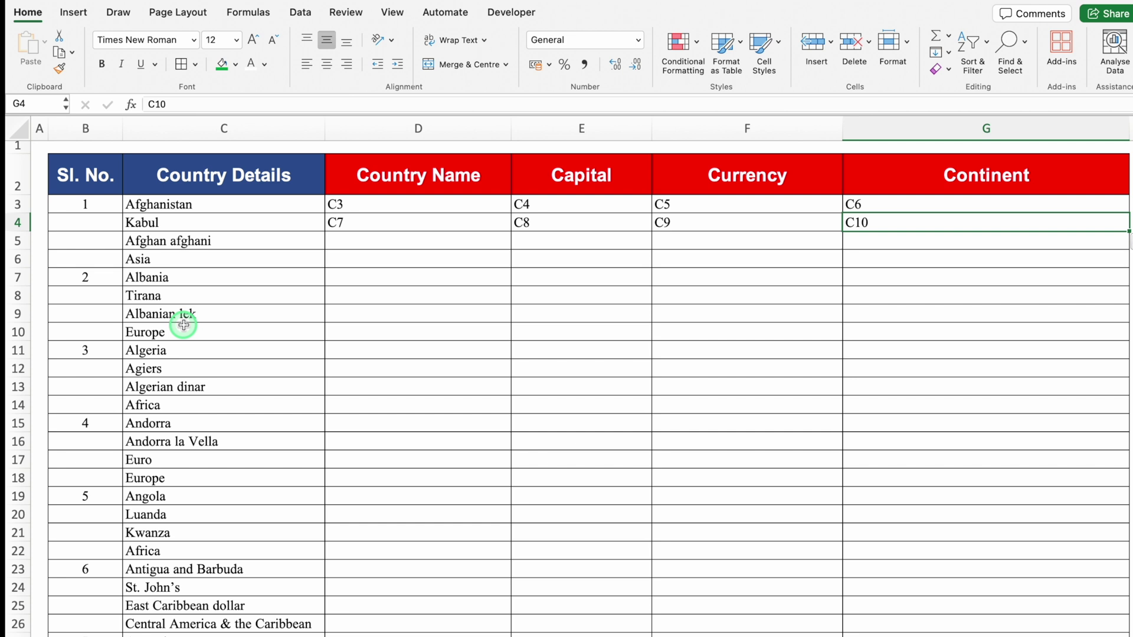
Check the Albania entries in C7:C10 and find the last filled row of the Country Details column
{"action": "left_click", "coordinate": [182, 279]}
{"action": "left_click", "coordinate": [188, 295]}
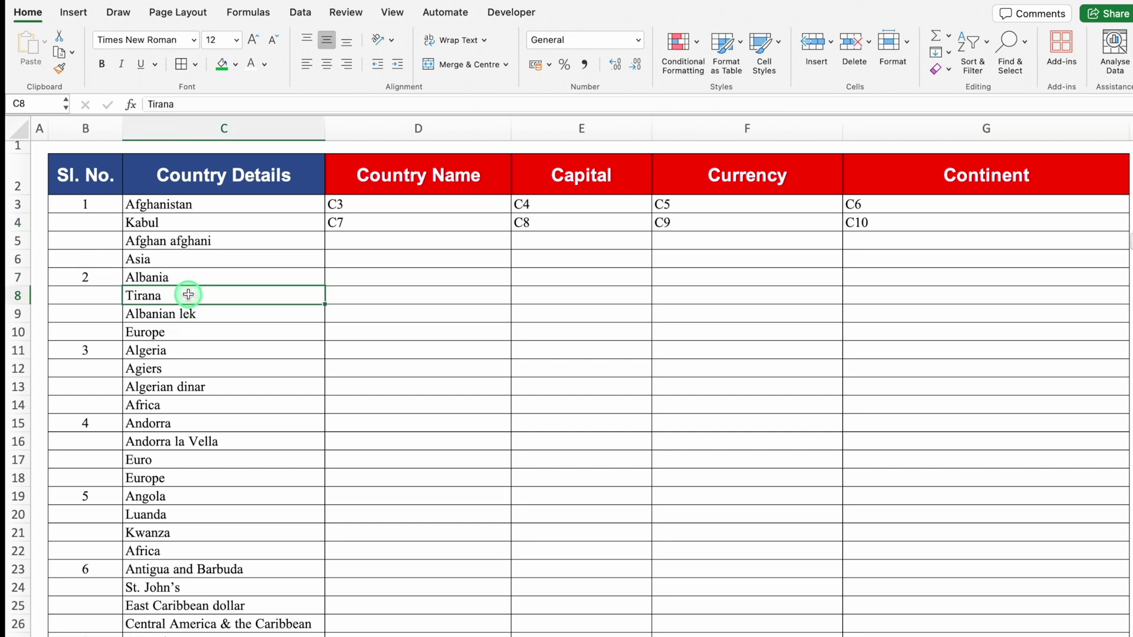
{"action": "left_click", "coordinate": [194, 307]}
{"action": "left_click", "coordinate": [204, 330]}
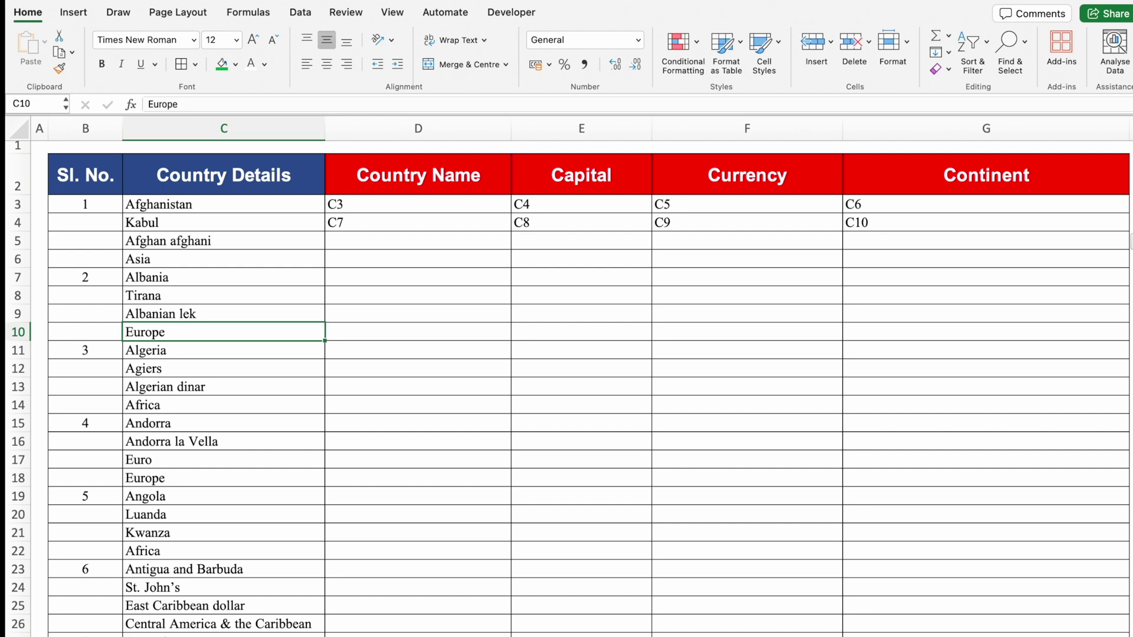
{"action": "scroll", "coordinate": [688, 233], "scroll_direction": "down", "scroll_amount": 5}
{"action": "scroll", "coordinate": [615, 561], "scroll_direction": "down", "scroll_amount": 2}
{"action": "left_click", "coordinate": [404, 549]}
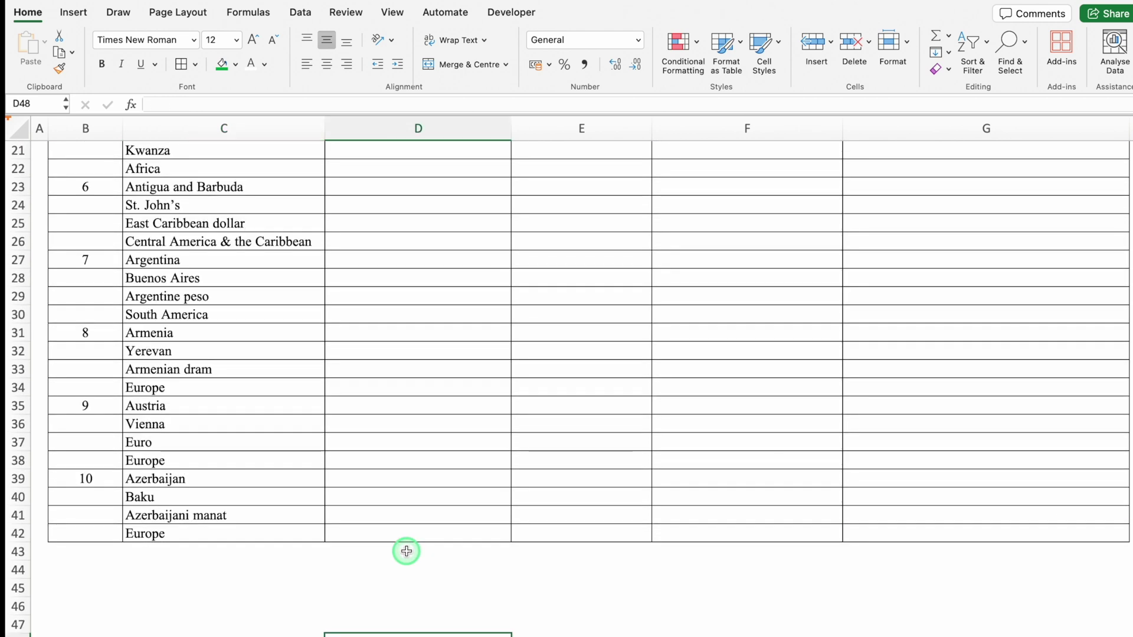
{"action": "left_click", "coordinate": [206, 534]}
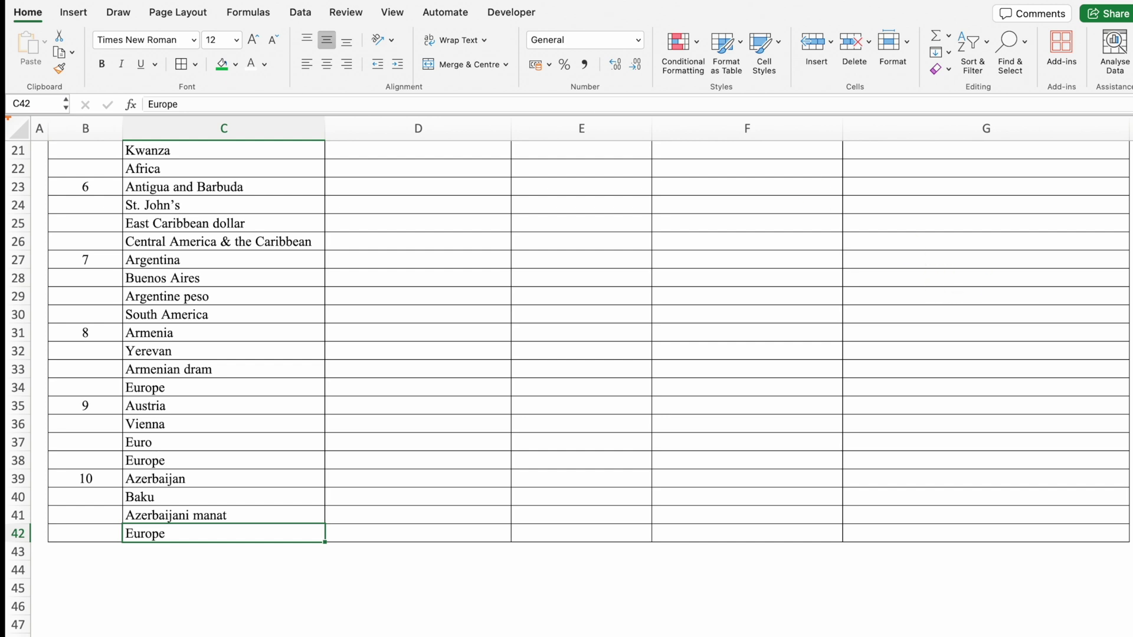
{"action": "scroll", "coordinate": [566, 383], "scroll_direction": "up", "scroll_amount": 10}
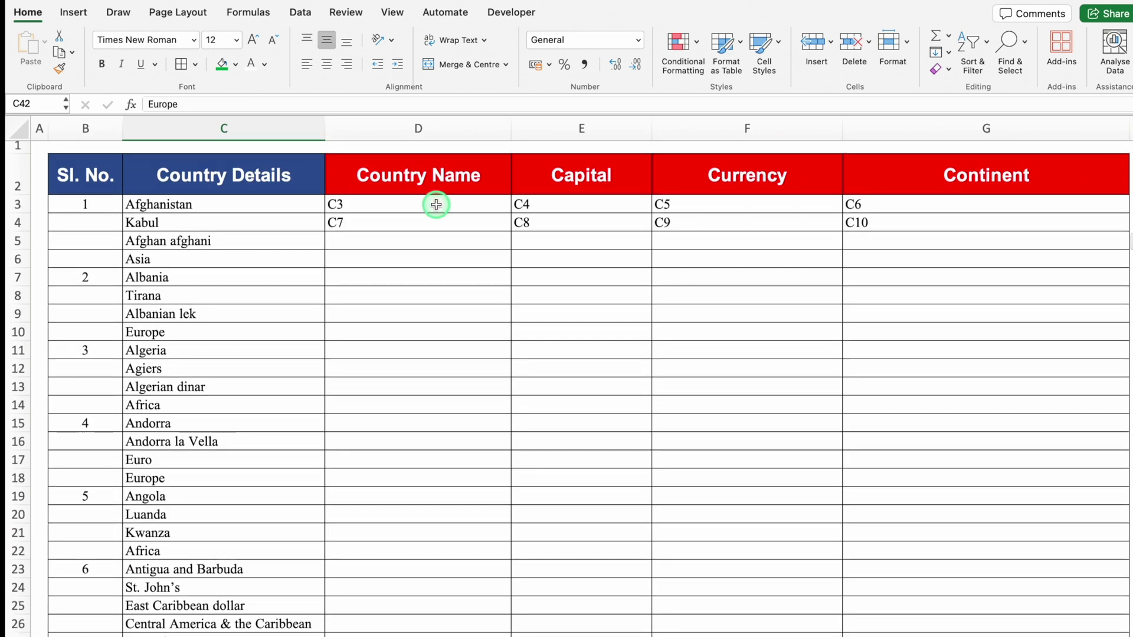
Fill the reference texts in D3:G4 down to row 13 and check them against the last row of Country Details
{"action": "left_click_drag", "start_coordinate": [432, 205], "coordinate": [862, 222]}
{"action": "left_click_drag", "start_coordinate": [1128, 231], "coordinate": [1128, 397]}
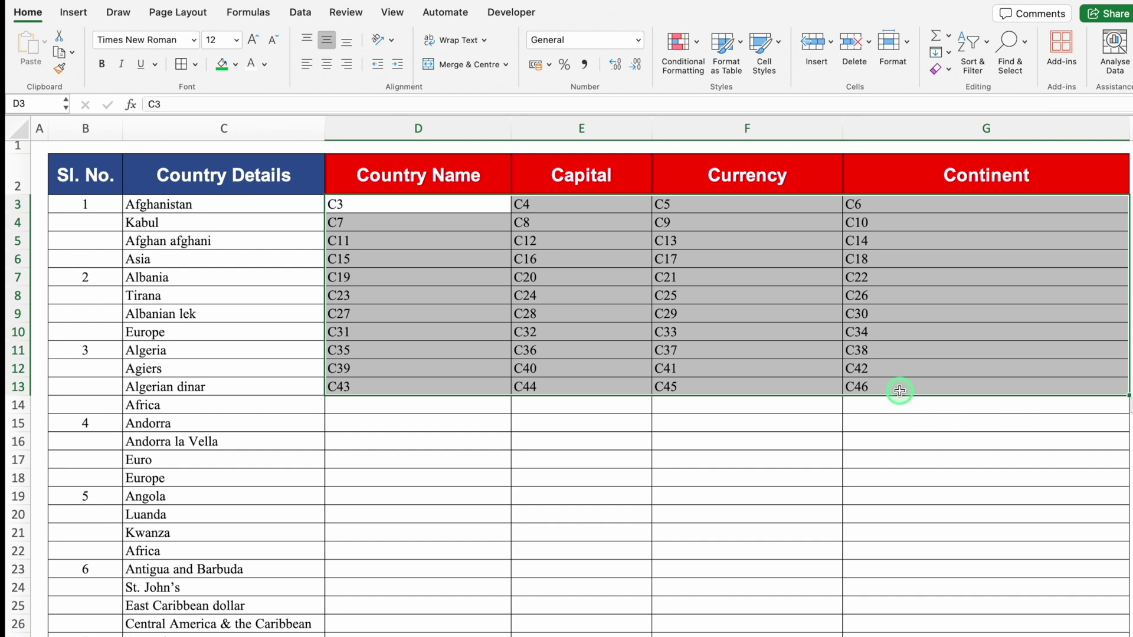
{"action": "scroll", "coordinate": [1125, 261], "scroll_direction": "down", "scroll_amount": 5}
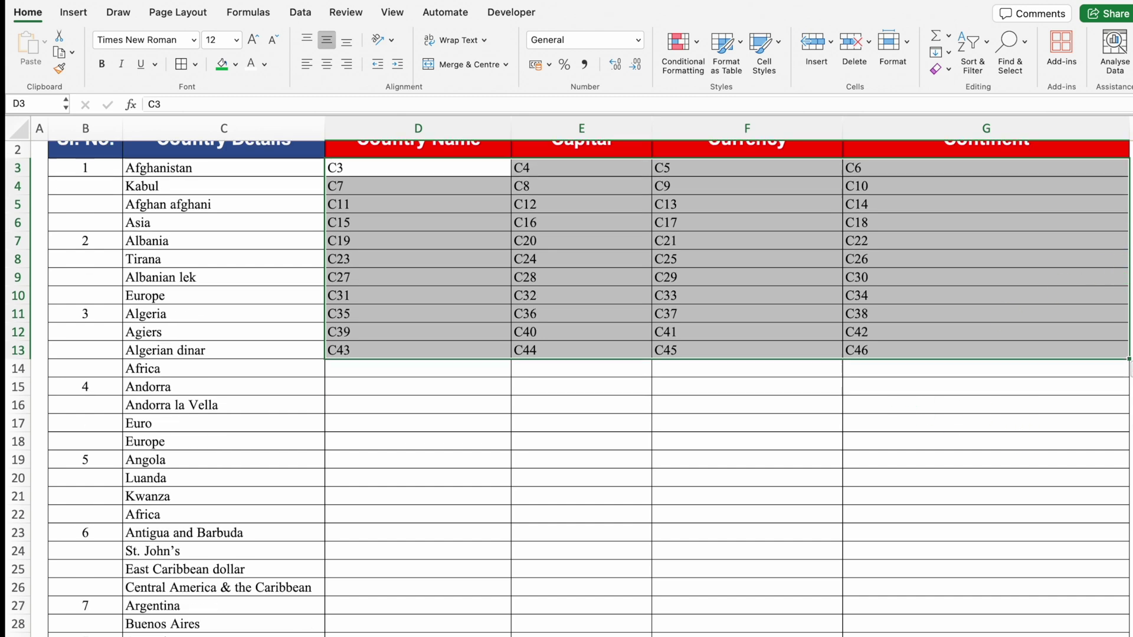
{"action": "left_click", "coordinate": [258, 622]}
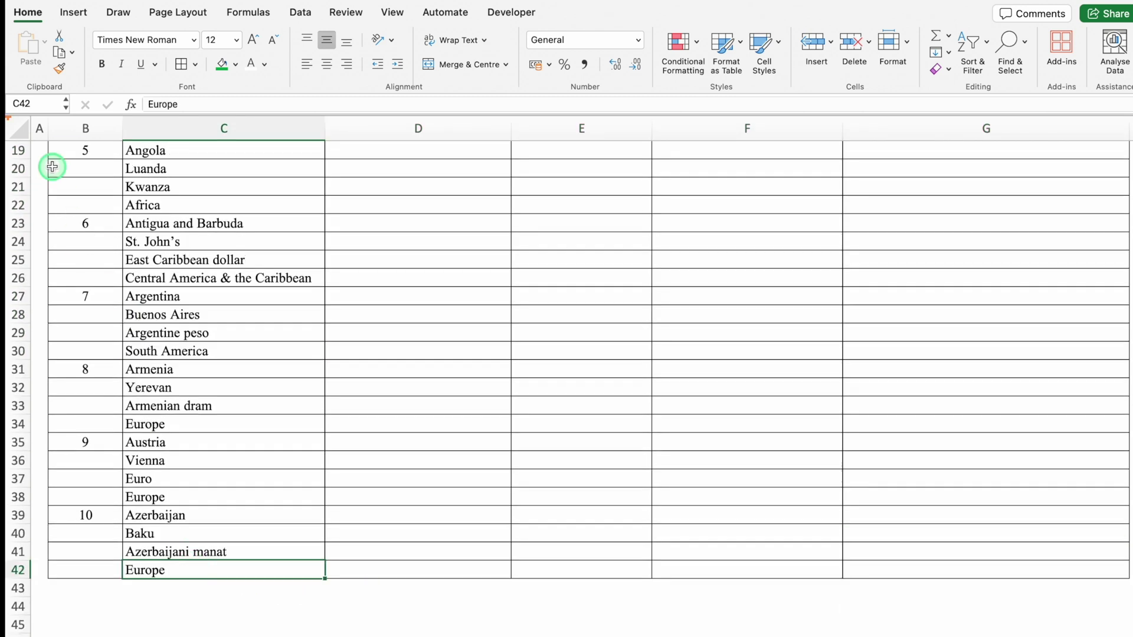
{"action": "scroll", "coordinate": [1095, 301], "scroll_direction": "up", "scroll_amount": 6}
Clear the surplus reference texts in D13:G13 that point past the last data row
{"action": "left_click_drag", "start_coordinate": [926, 384], "coordinate": [413, 391]}
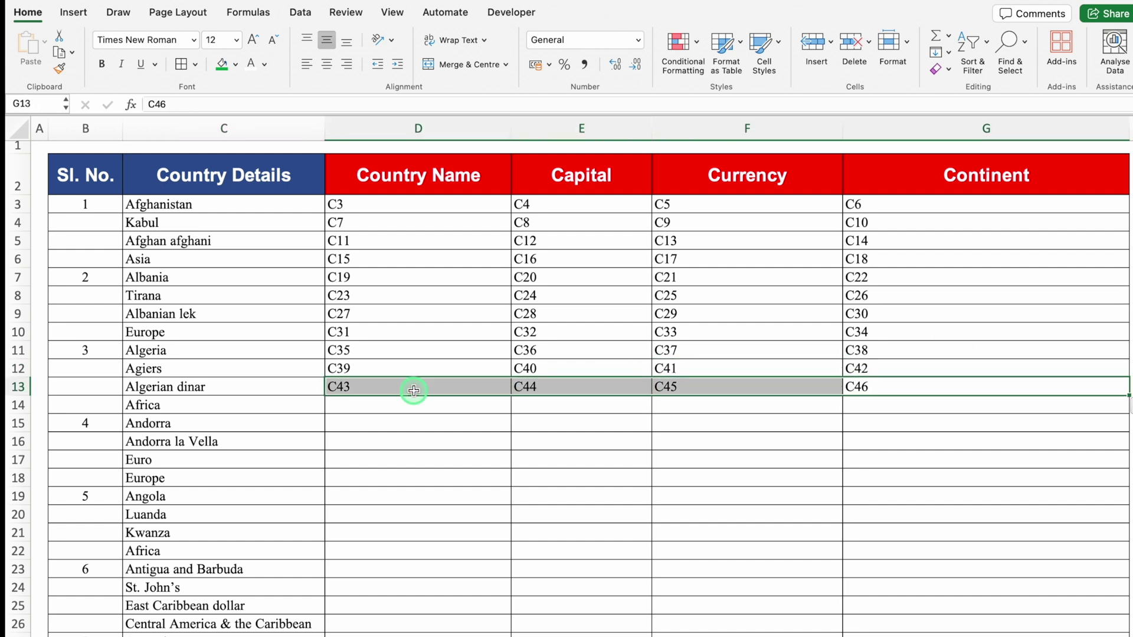
{"action": "key", "text": "Delete"}
{"action": "left_click", "coordinate": [641, 425]}
{"action": "left_click", "coordinate": [531, 295]}
Replace every C with =C in D3:G12 using Find & Replace, turning the reference texts into formulas
{"action": "left_click_drag", "start_coordinate": [445, 207], "coordinate": [910, 369]}
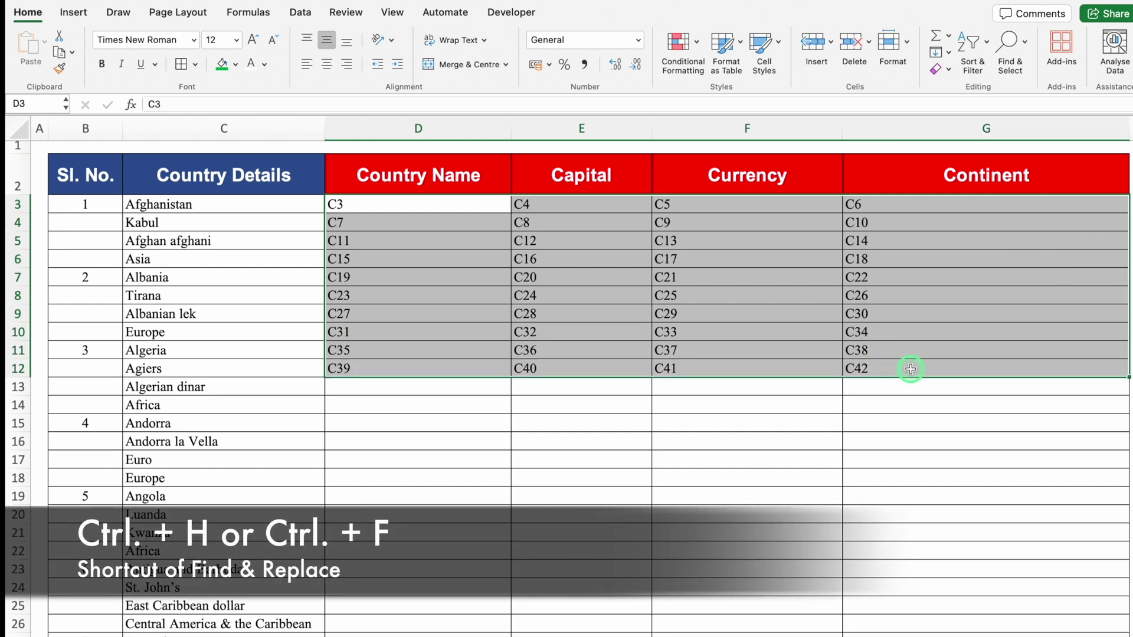
{"action": "key", "text": "ctrl+h"}
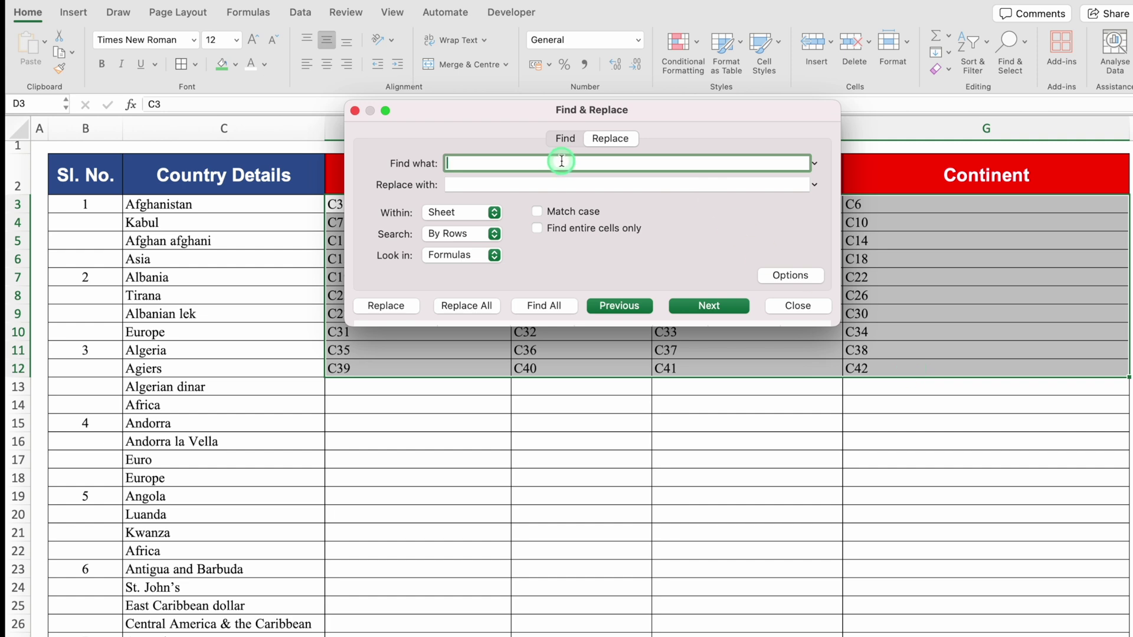
{"action": "type", "text": "C"}
{"action": "left_click", "coordinate": [514, 186]}
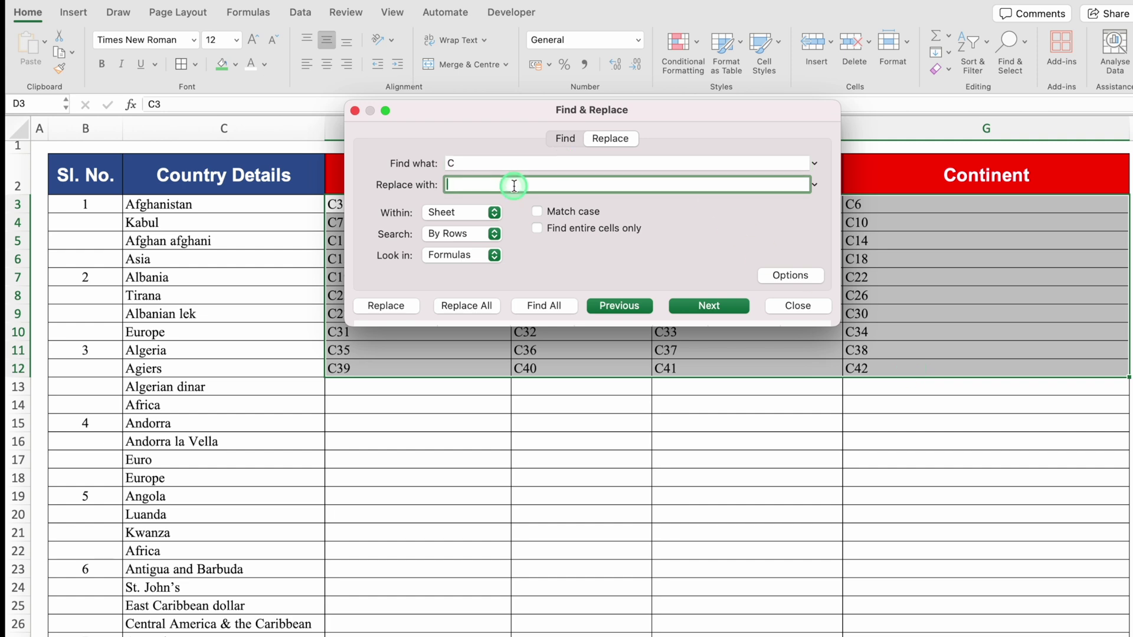
{"action": "type", "text": "=C"}
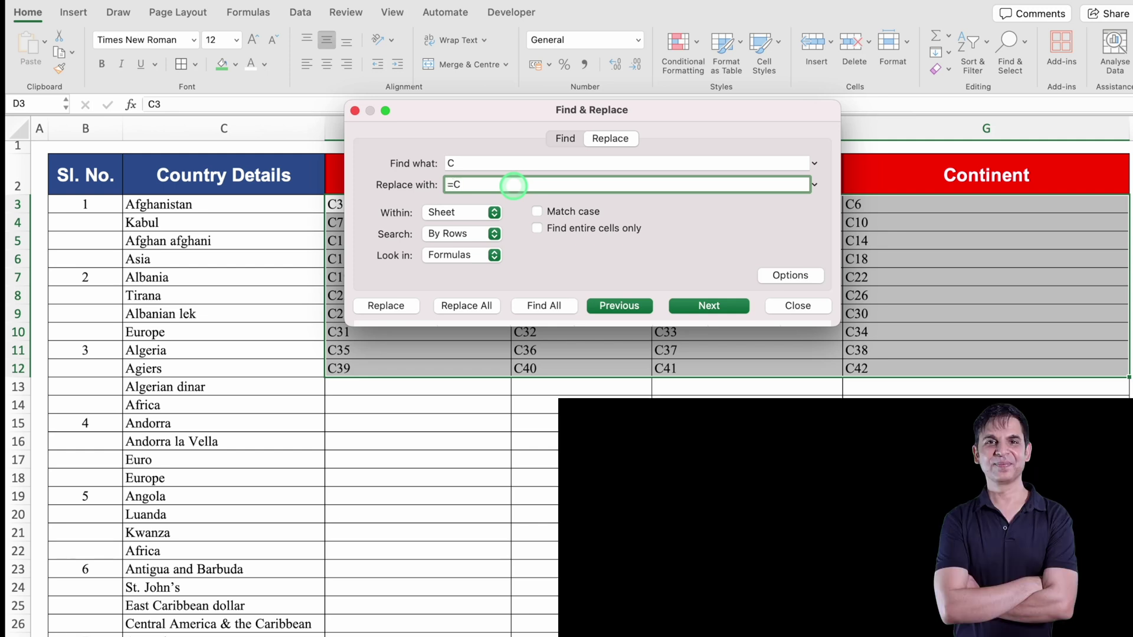
{"action": "left_click", "coordinate": [481, 318]}
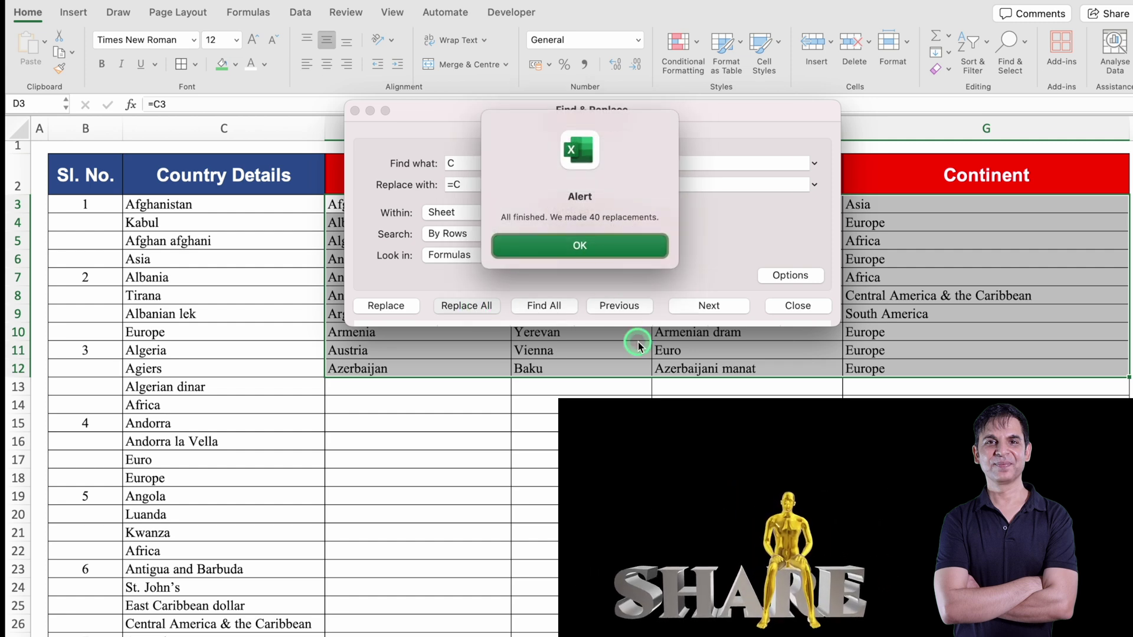
{"action": "left_click", "coordinate": [587, 247]}
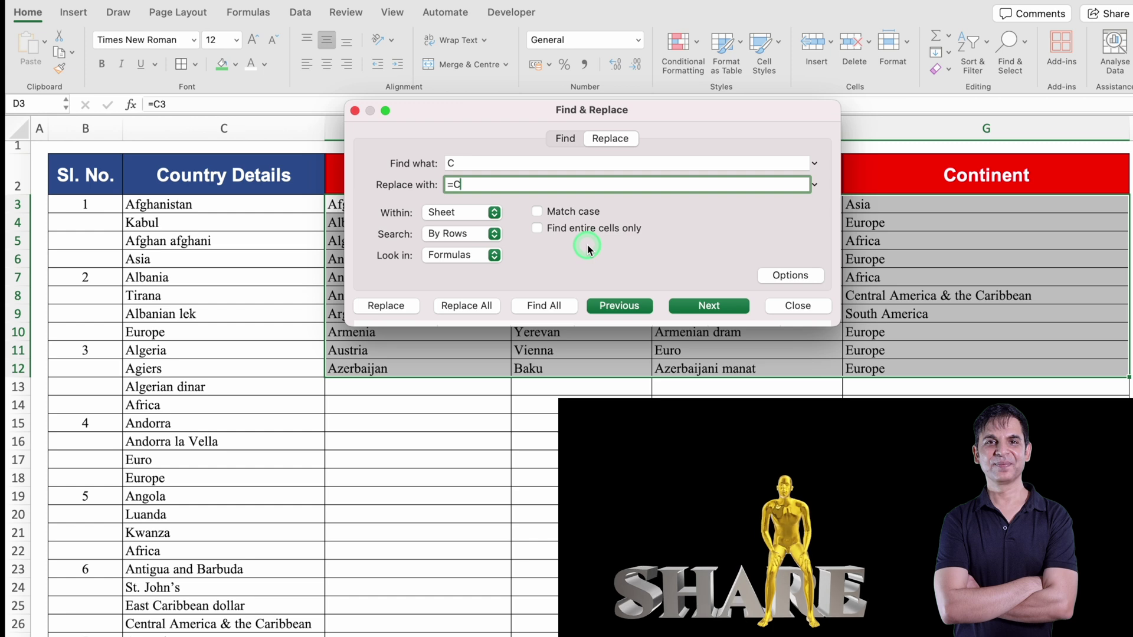
{"action": "left_click", "coordinate": [806, 307]}
{"action": "left_click", "coordinate": [747, 442]}
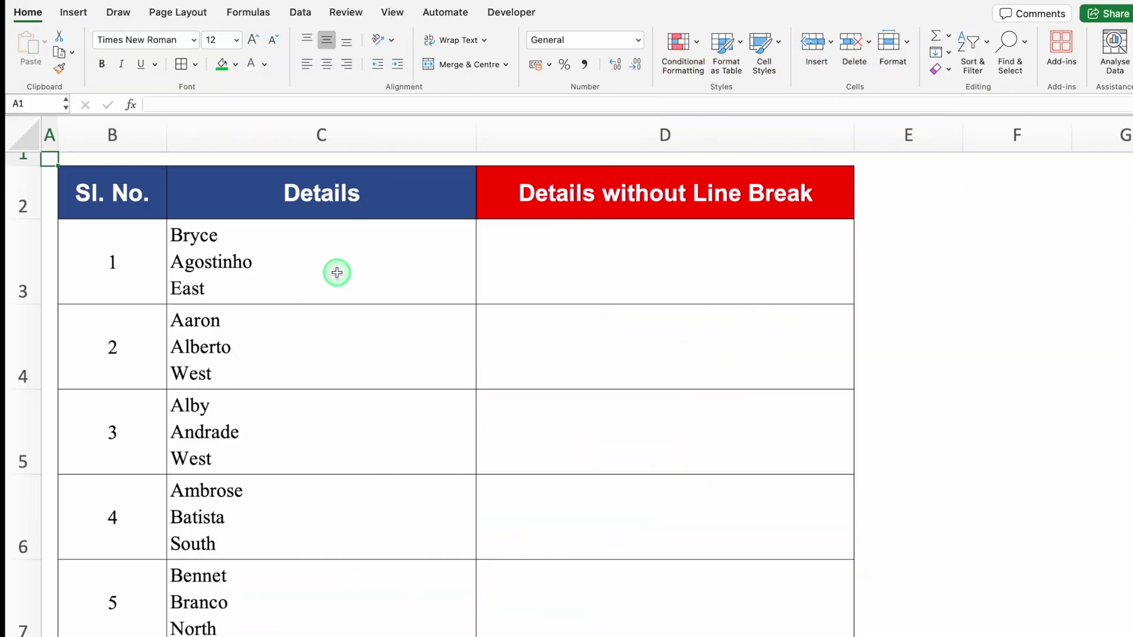
On the Details without Line Break sheet, select C3 and enlarge the formula bar to show its whole multi-line text
{"action": "left_click", "coordinate": [337, 273]}
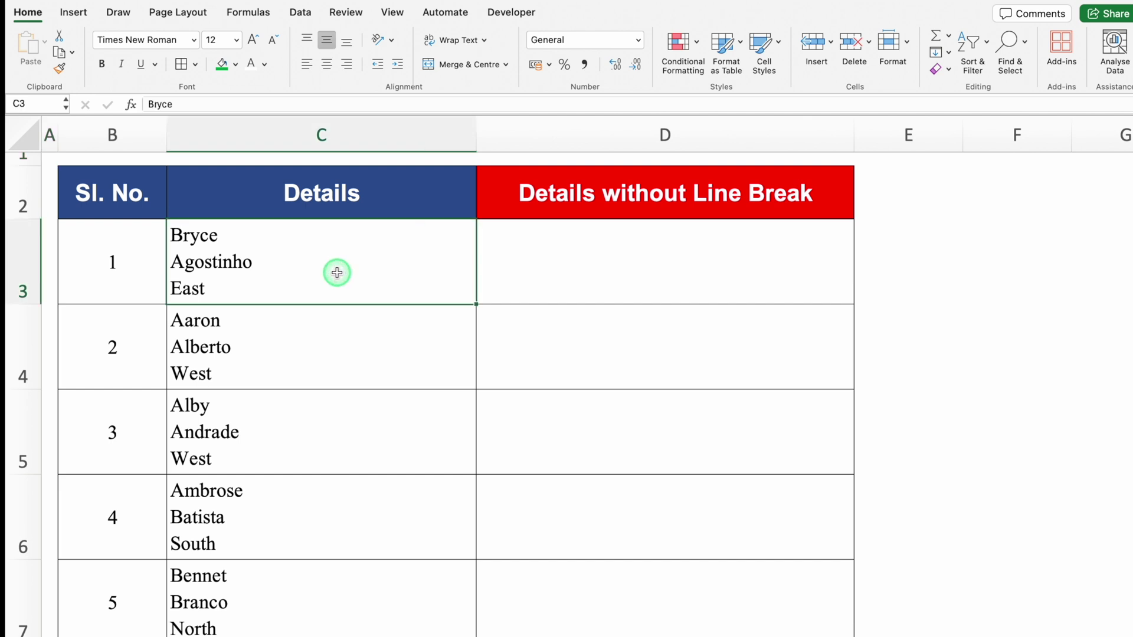
{"action": "left_click", "coordinate": [539, 258]}
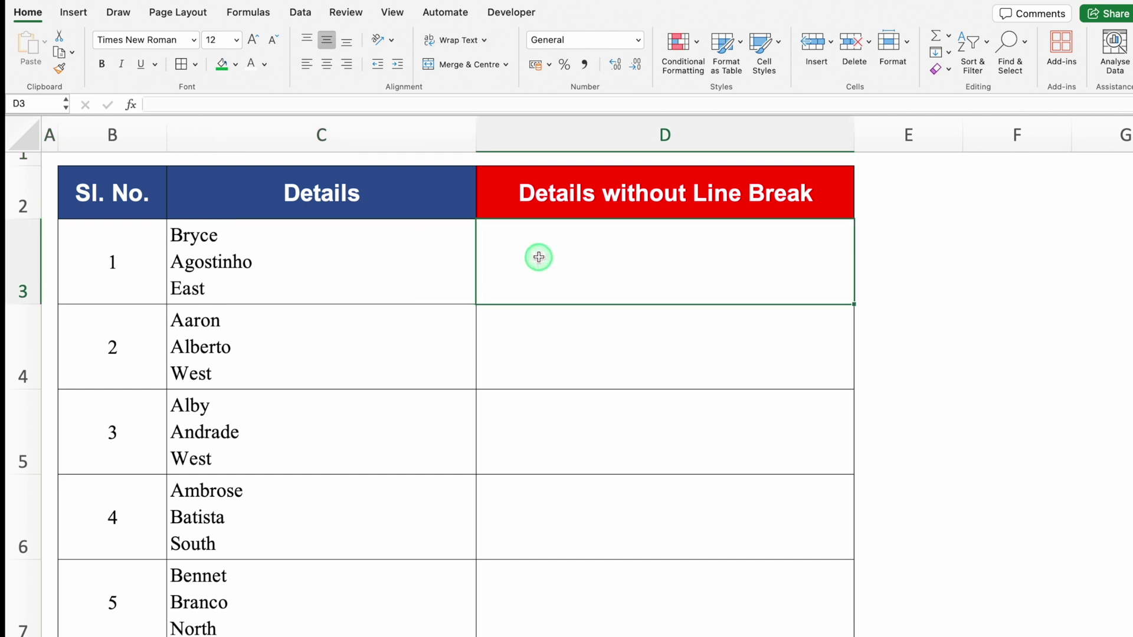
{"action": "left_click", "coordinate": [361, 258]}
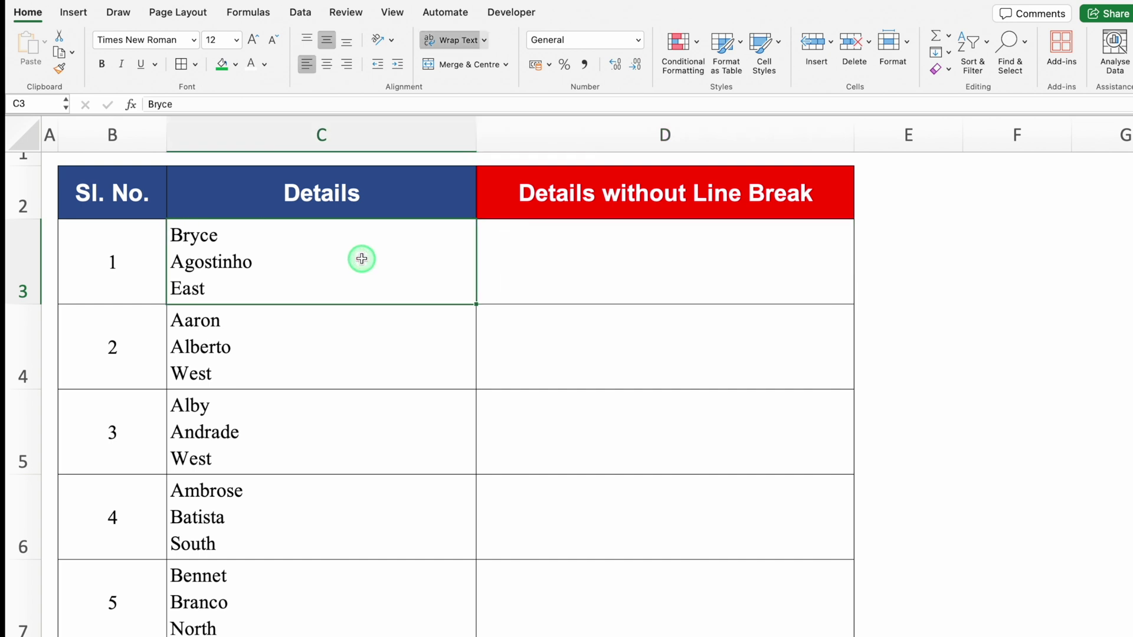
{"action": "left_click_drag", "start_coordinate": [477, 115], "coordinate": [488, 210]}
{"action": "left_click", "coordinate": [345, 181]}
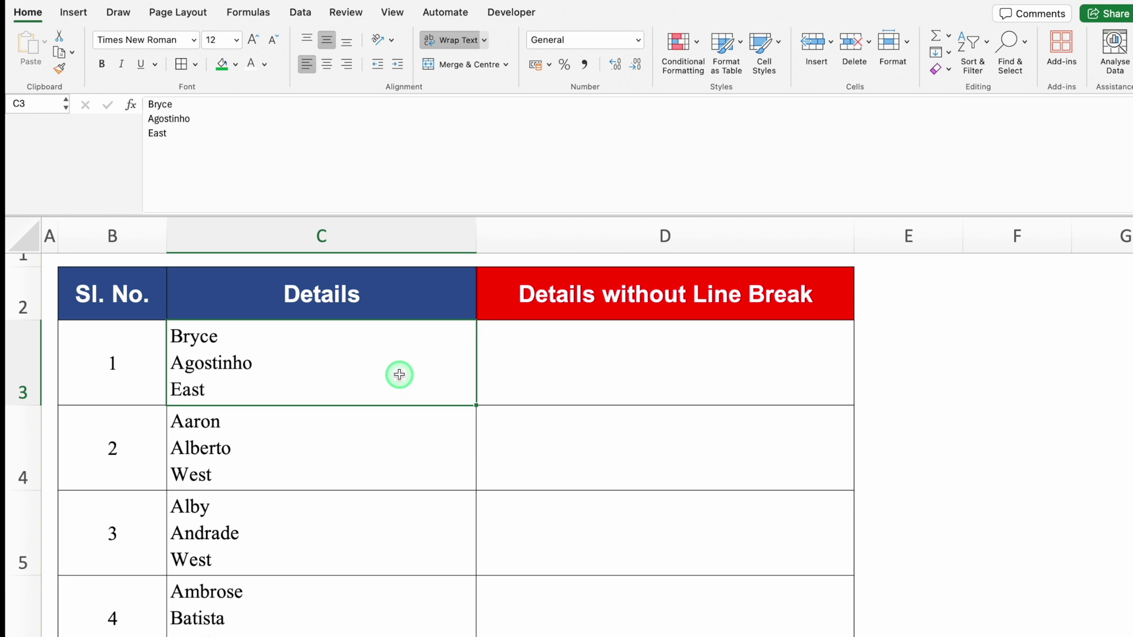
Copy only the first line of the text in C3 and paste it into D3 under Details without Line Break
{"action": "left_click", "coordinate": [571, 356]}
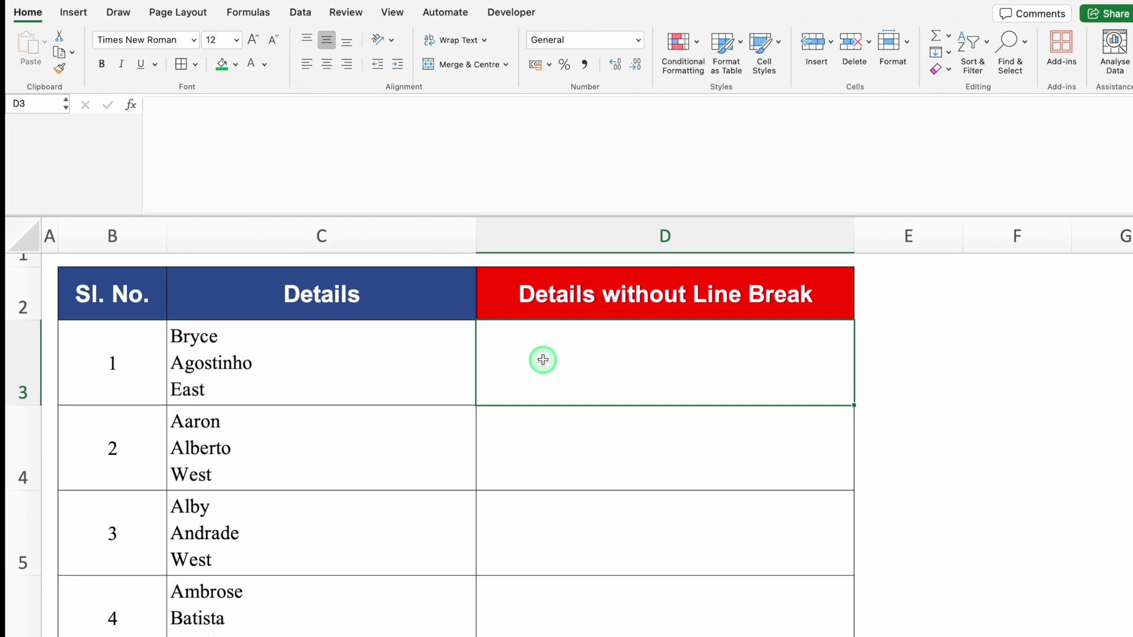
{"action": "left_click", "coordinate": [393, 354]}
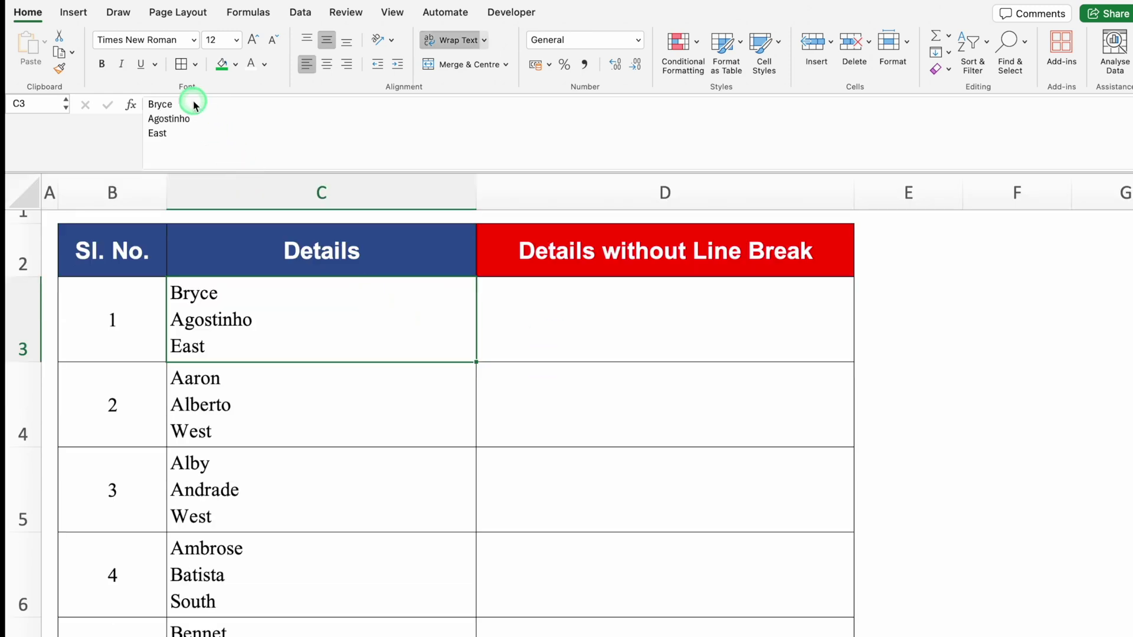
{"action": "left_click", "coordinate": [165, 104]}
{"action": "left_click_drag", "start_coordinate": [165, 105], "coordinate": [145, 104]}
{"action": "key", "text": "super+c"}
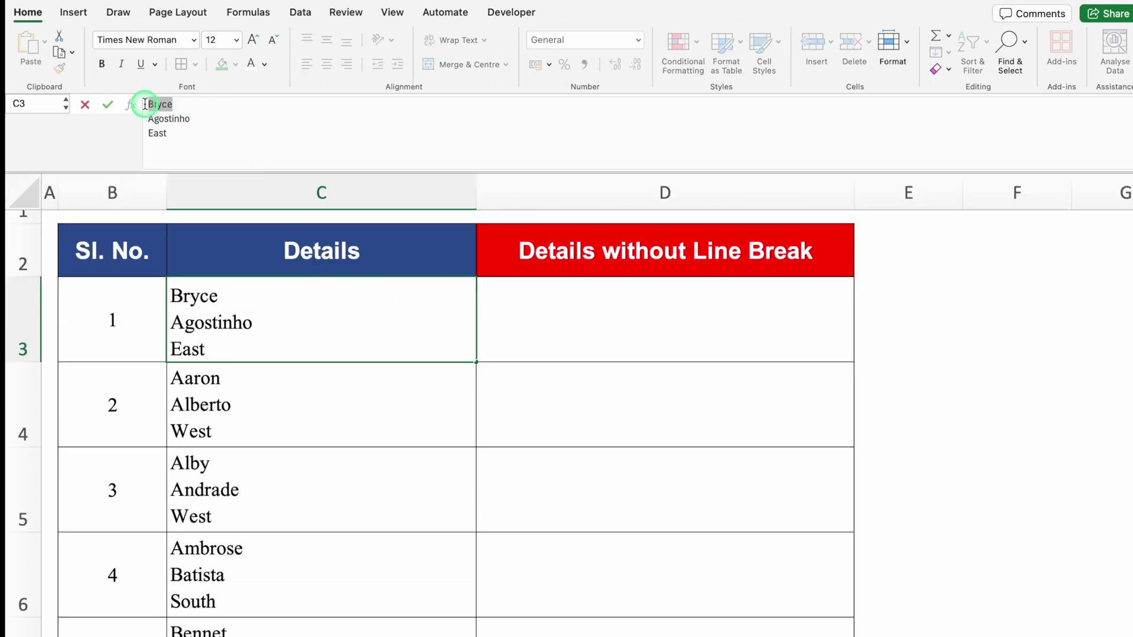
{"action": "left_click", "coordinate": [621, 312]}
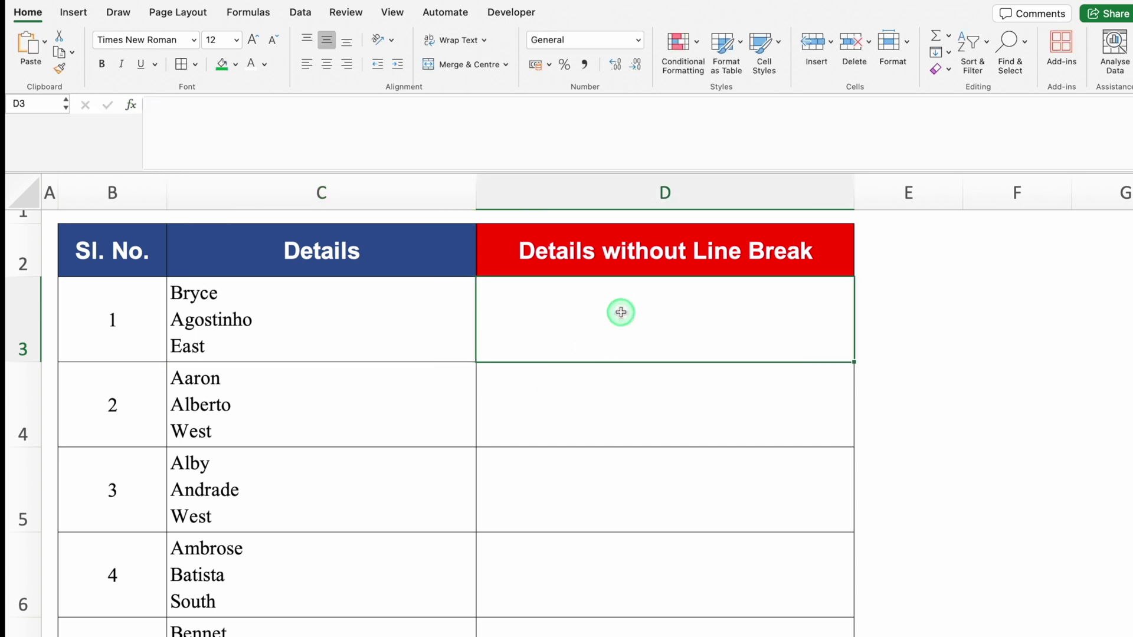
{"action": "key", "text": "super+v"}
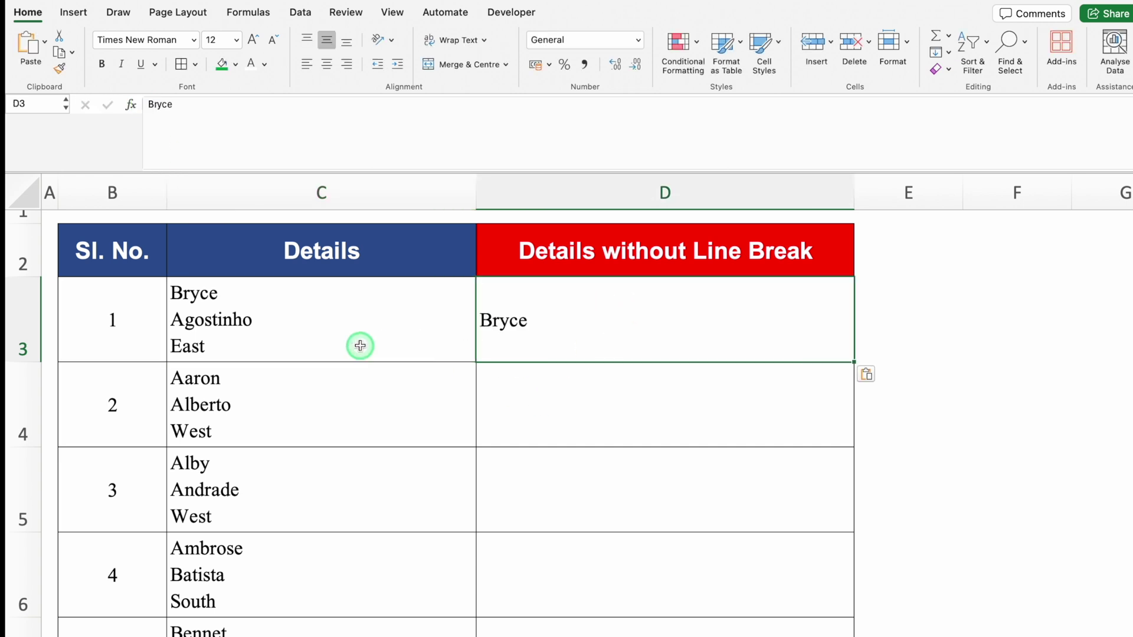
Copy the second line of the text in C3 and append it in D3 after the first word, separated by a space
{"action": "left_click", "coordinate": [313, 326]}
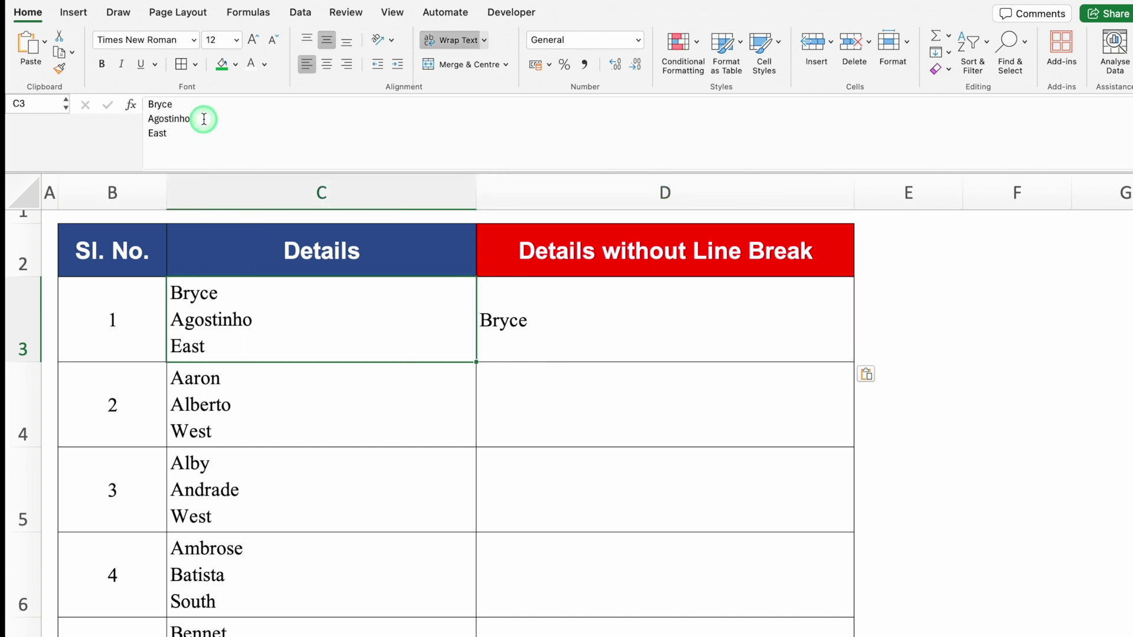
{"action": "left_click_drag", "start_coordinate": [201, 119], "coordinate": [150, 118]}
{"action": "key", "text": "super+c"}
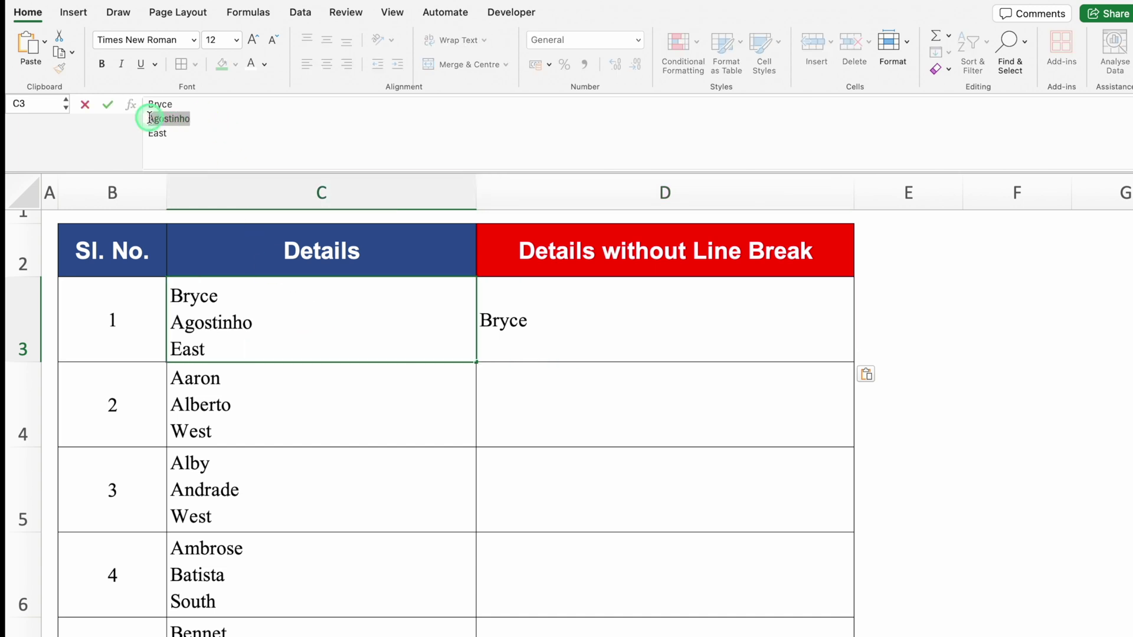
{"action": "left_click", "coordinate": [599, 322]}
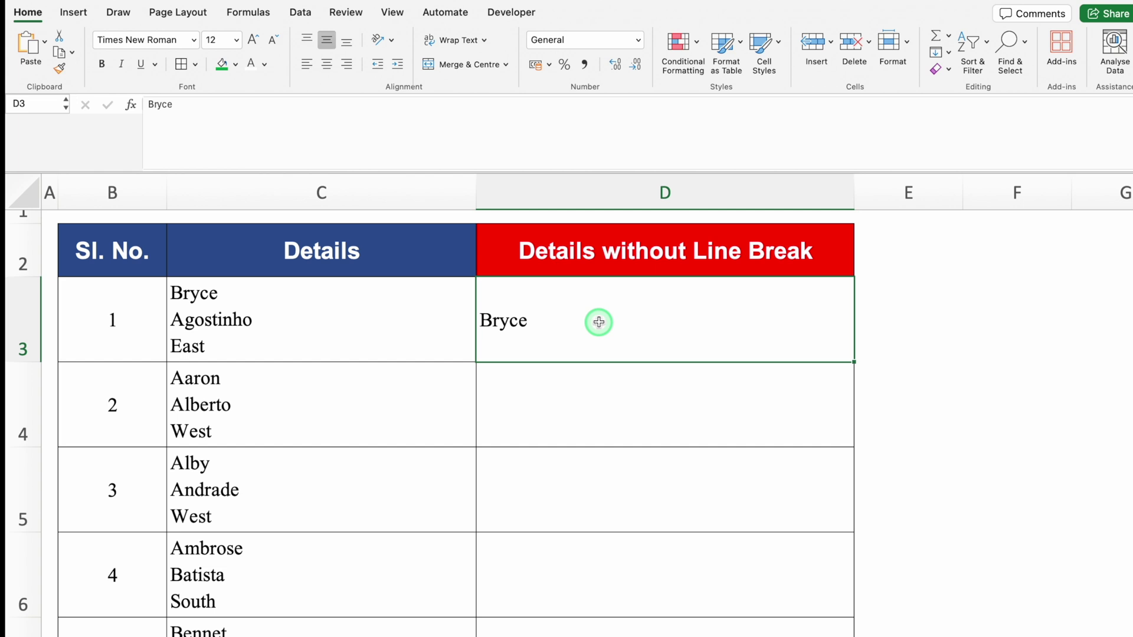
{"action": "double_click", "coordinate": [598, 321]}
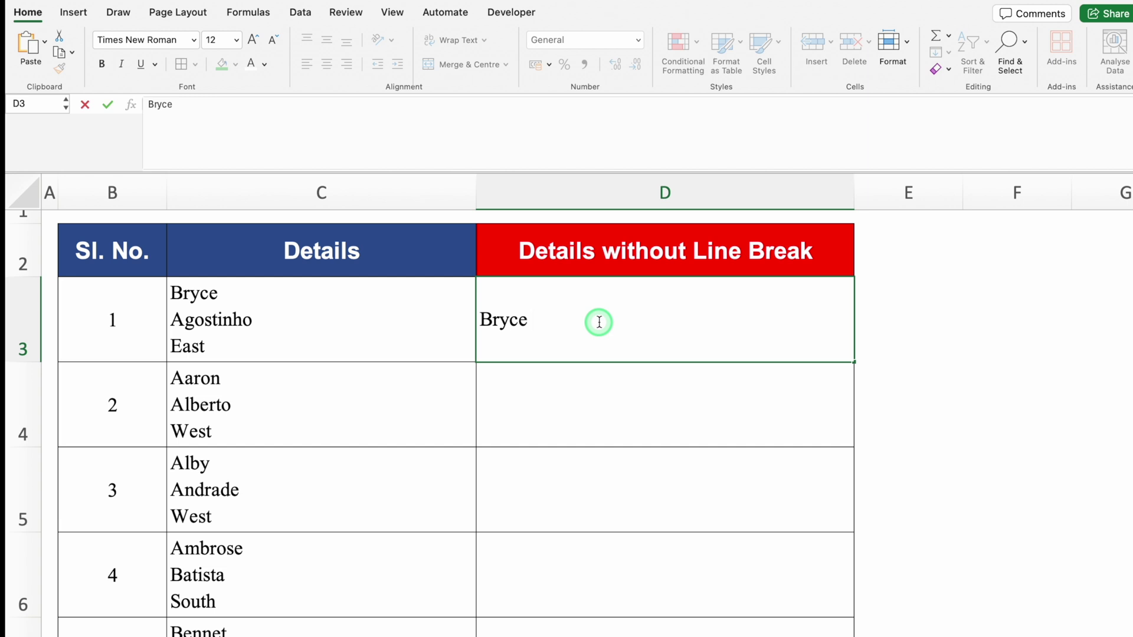
{"action": "key", "text": "super+v"}
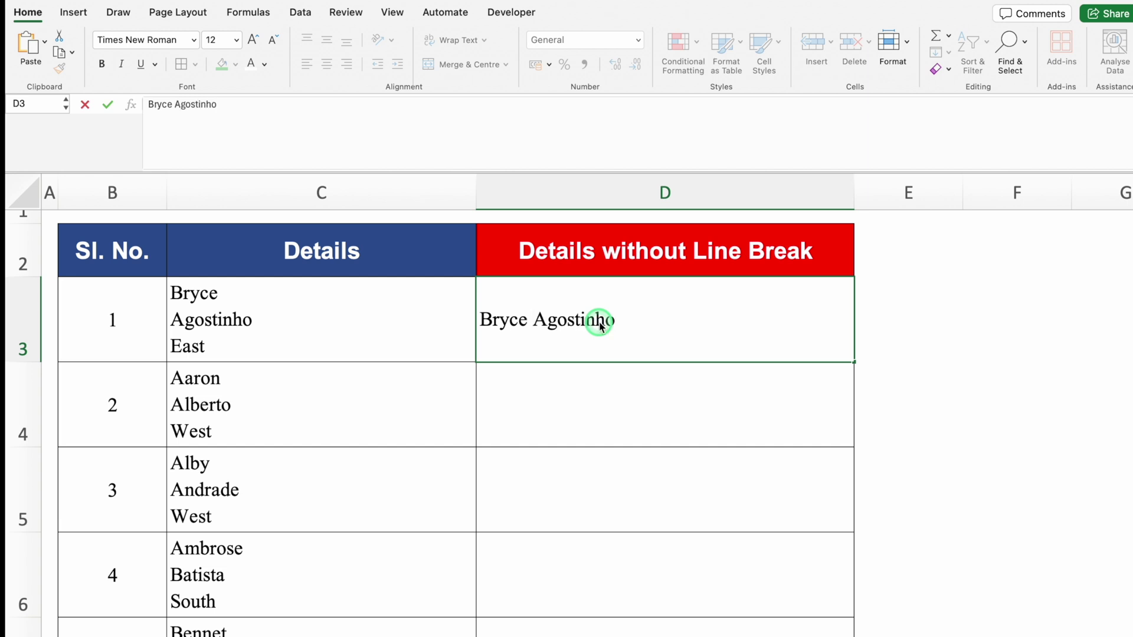
Append the third line of C3 to D3 after a space, and Flash Fill the remaining Details without Line Break cells from D4
{"action": "left_click", "coordinate": [331, 317]}
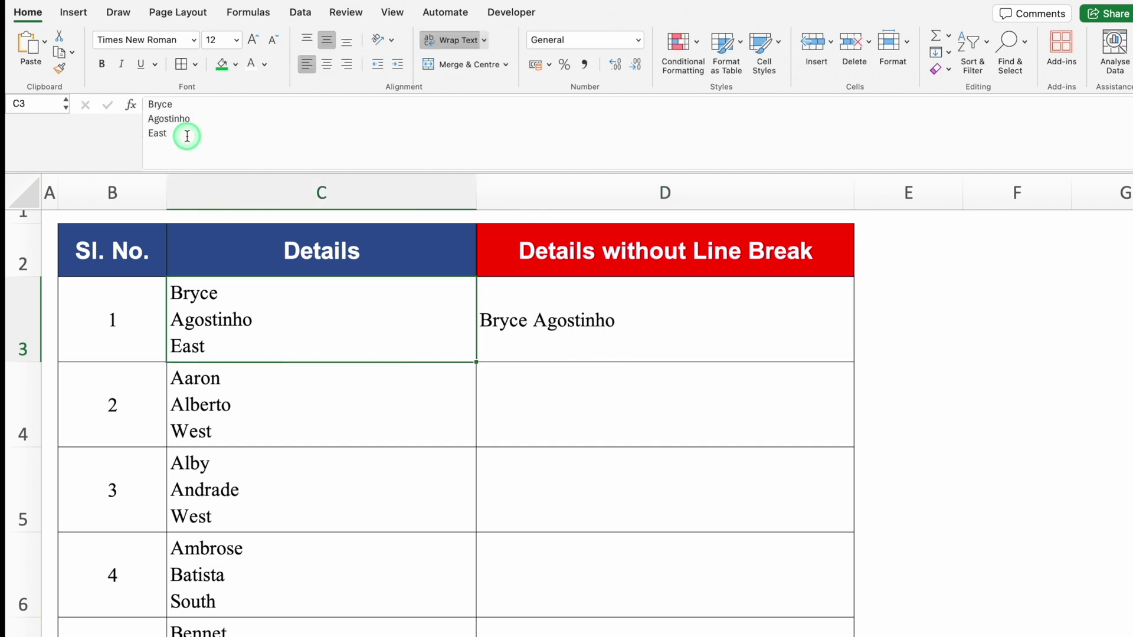
{"action": "left_click_drag", "start_coordinate": [174, 134], "coordinate": [145, 133]}
{"action": "key", "text": "ctrl+c"}
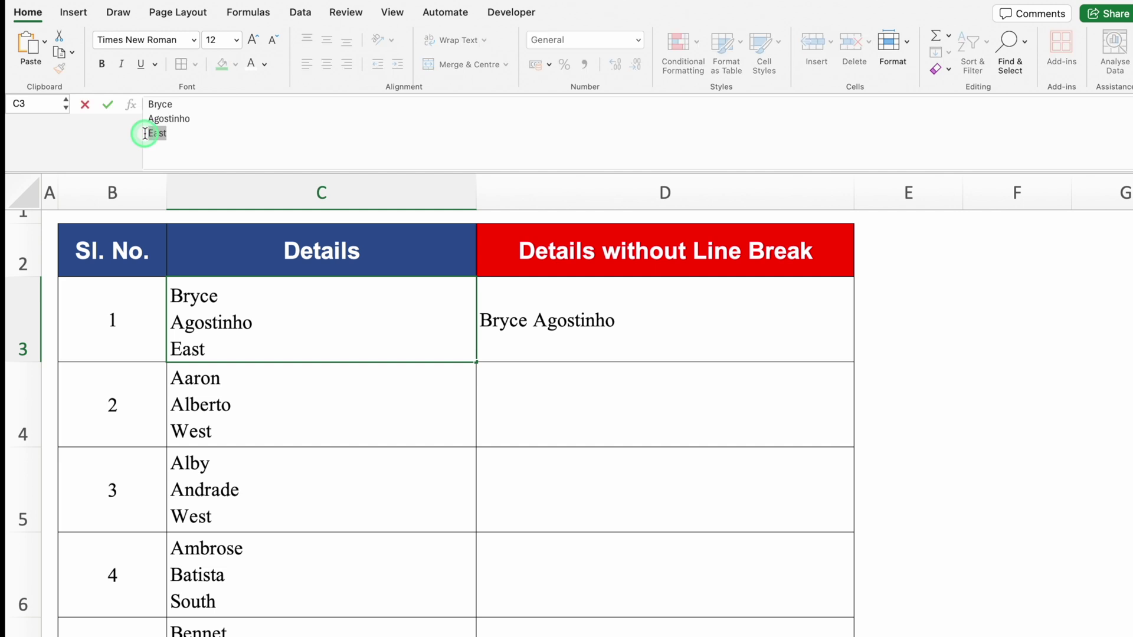
{"action": "double_click", "coordinate": [680, 326]}
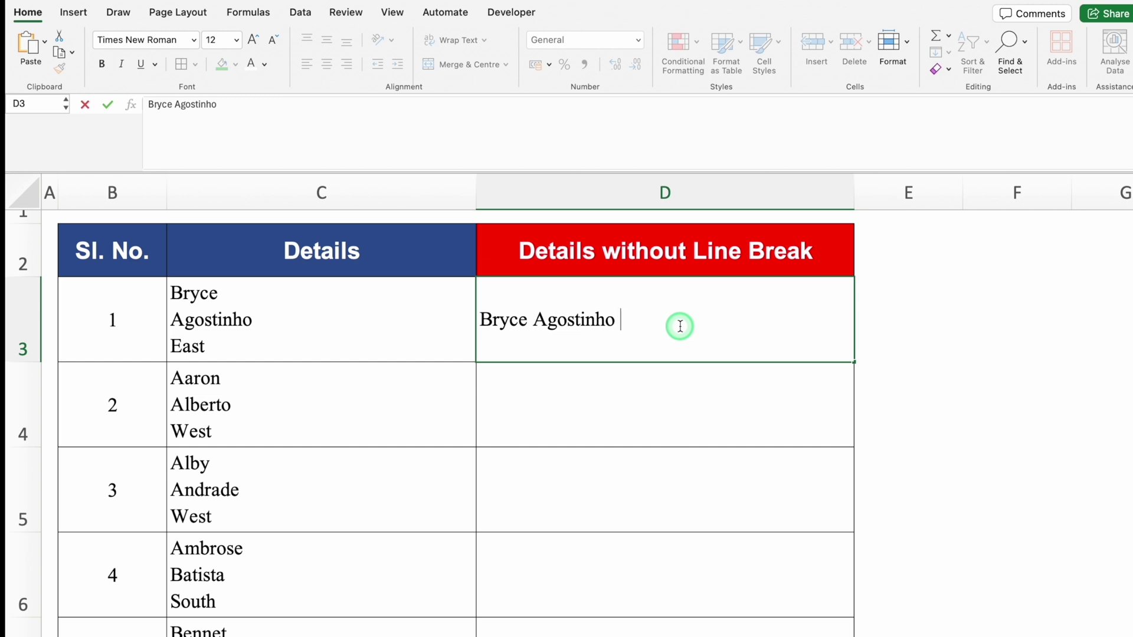
{"action": "key", "text": "ctrl+v"}
{"action": "key", "text": "Return"}
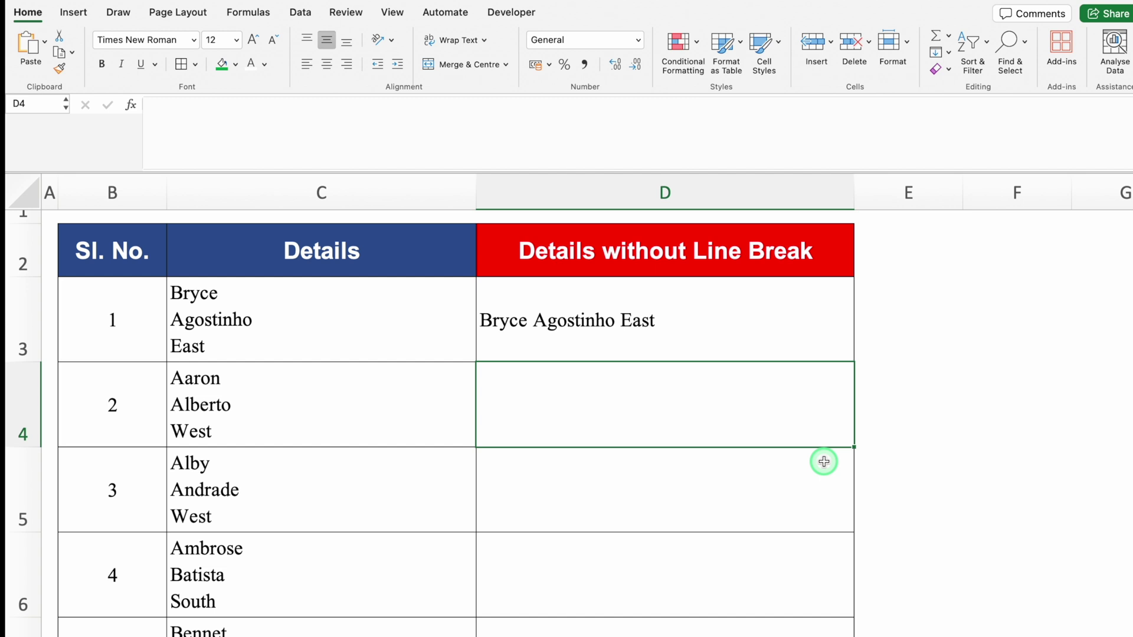
{"action": "key", "text": "ctrl+e"}
{"action": "left_click", "coordinate": [959, 426]}
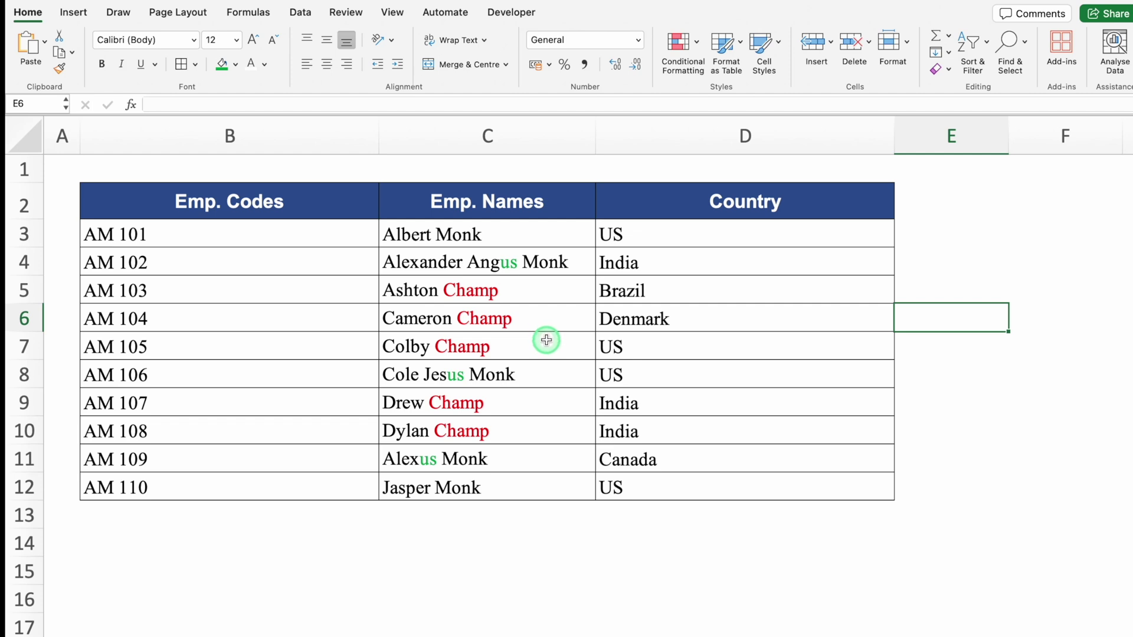
Across the whole employee table, replace all occurrences of the red surname with the first employee's surname using Find & Replace
{"action": "left_click", "coordinate": [729, 235]}
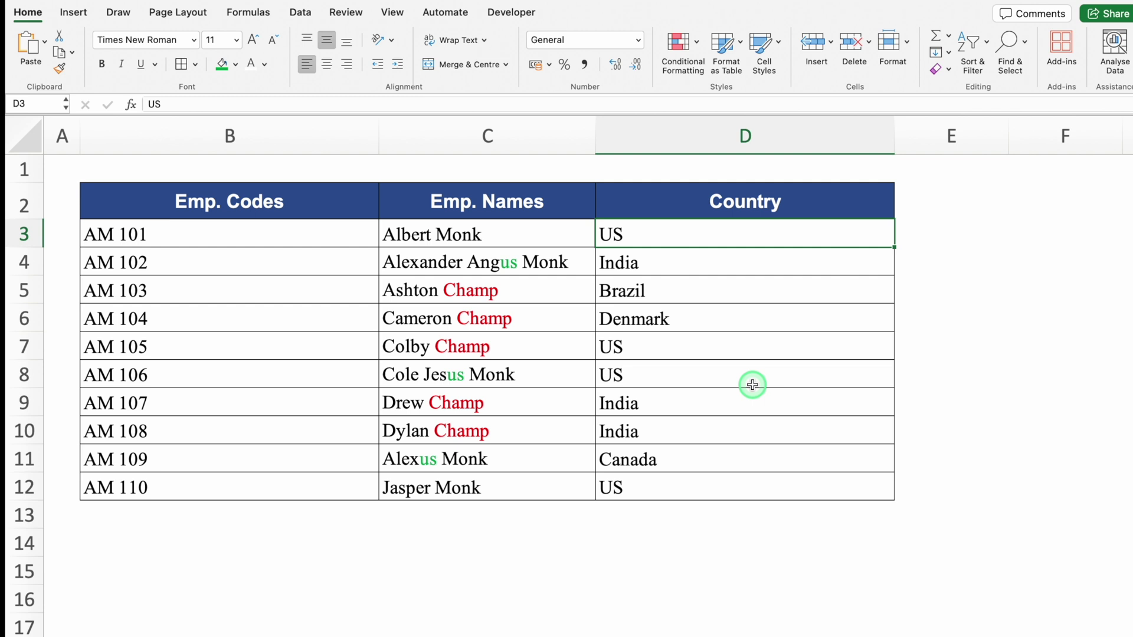
{"action": "left_click_drag", "start_coordinate": [524, 234], "coordinate": [719, 476]}
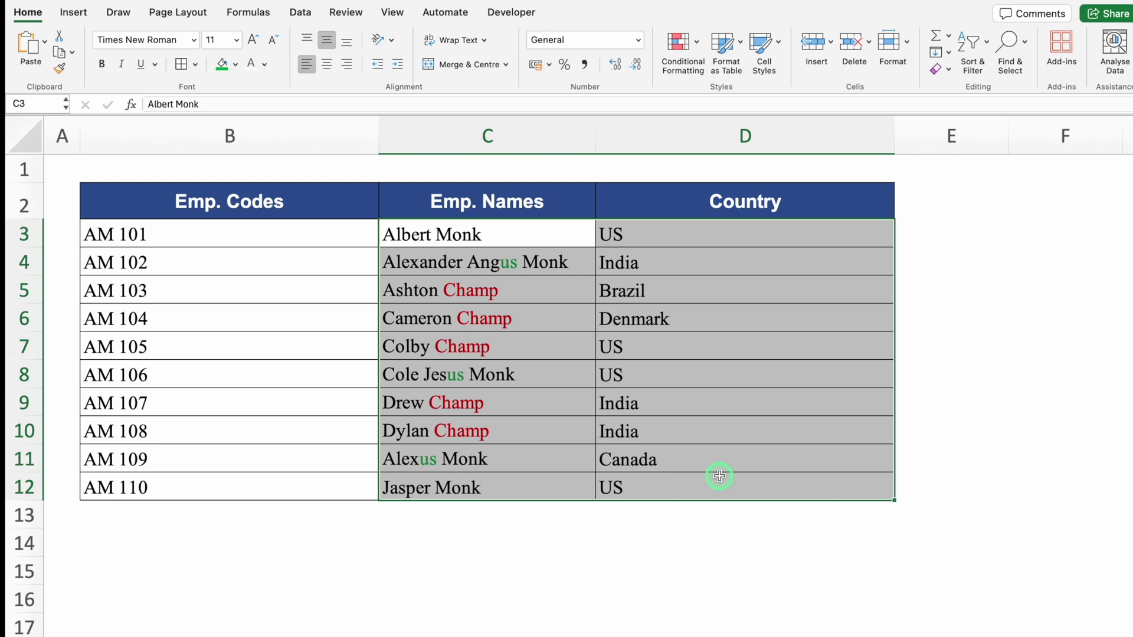
{"action": "key", "text": "super+a"}
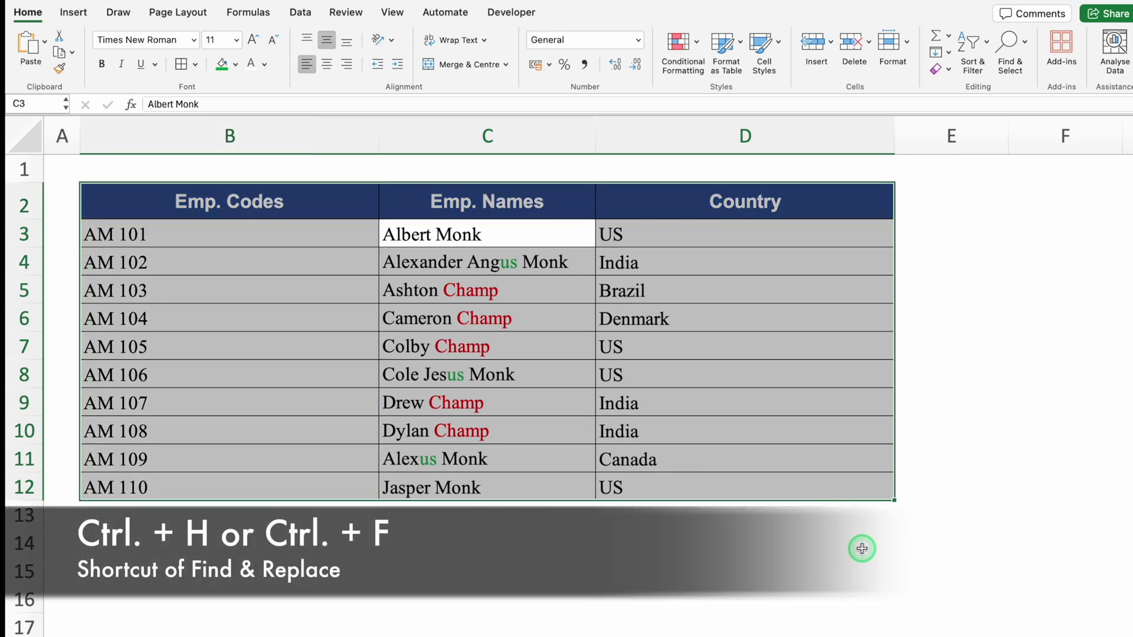
{"action": "key", "text": "ctrl+h"}
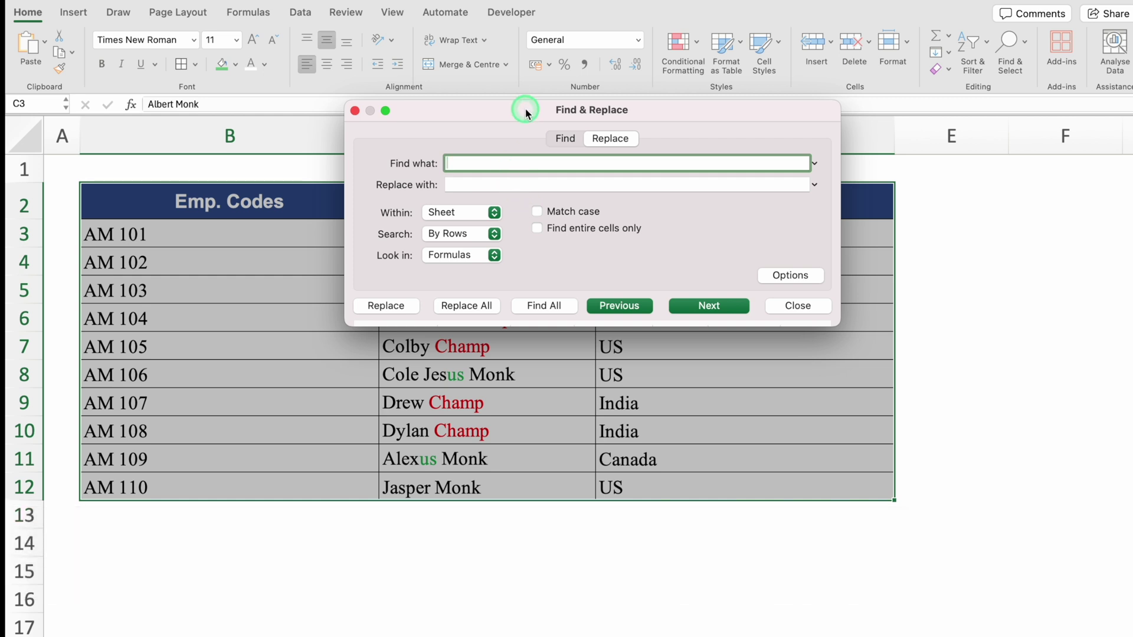
{"action": "left_click_drag", "start_coordinate": [534, 116], "coordinate": [706, 351]}
{"action": "left_click", "coordinate": [688, 396]}
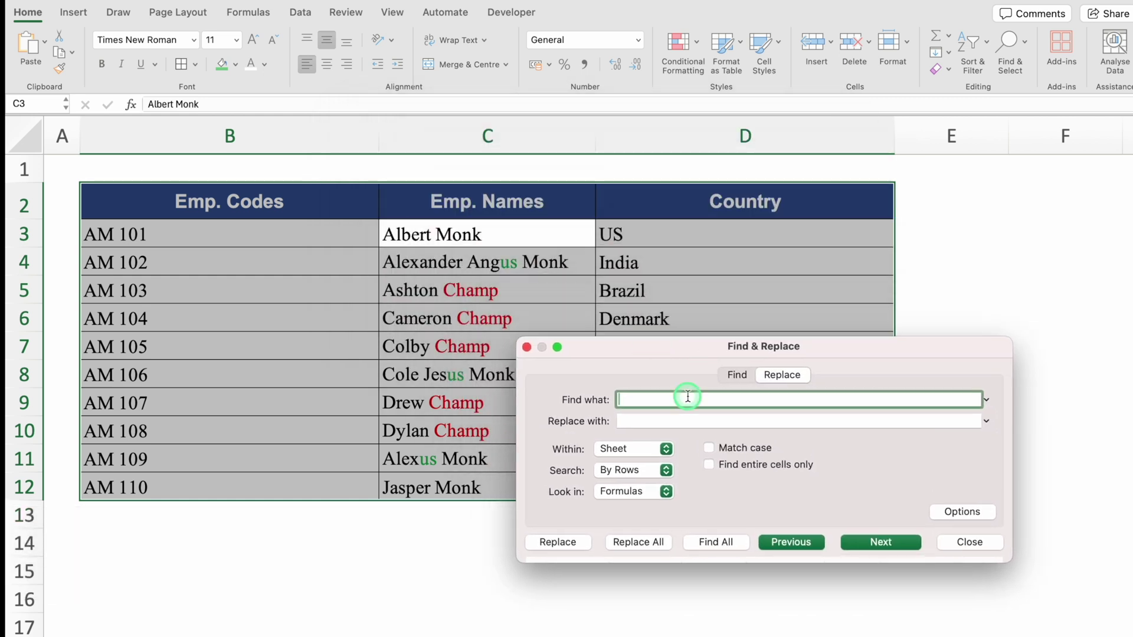
{"action": "type", "text": "Champ"}
{"action": "left_click", "coordinate": [664, 420]}
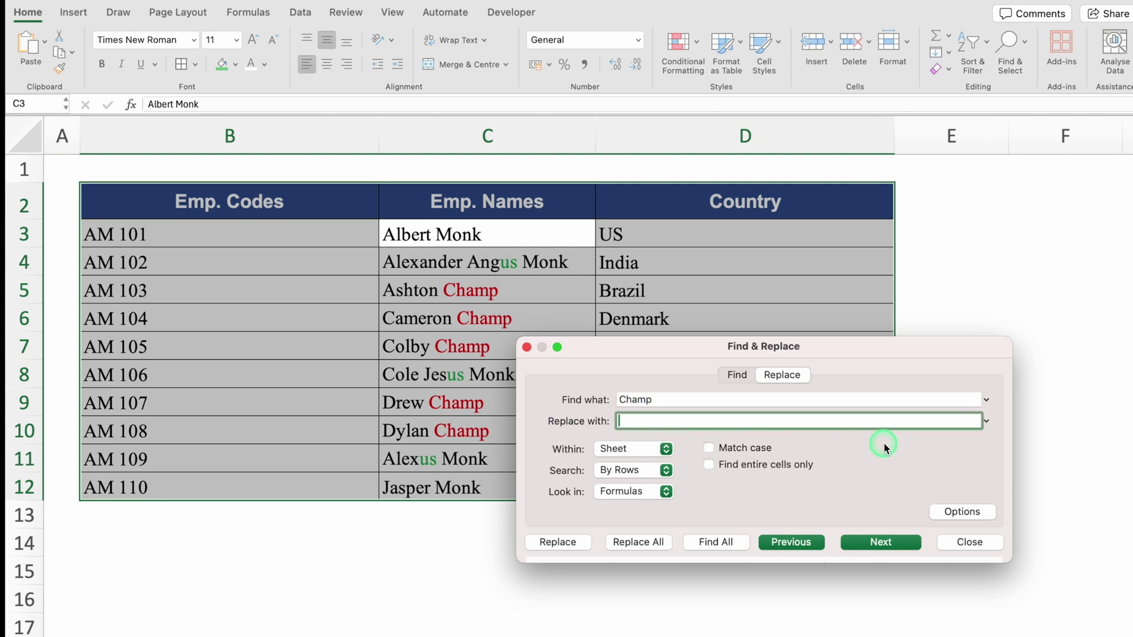
{"action": "type", "text": "Monk"}
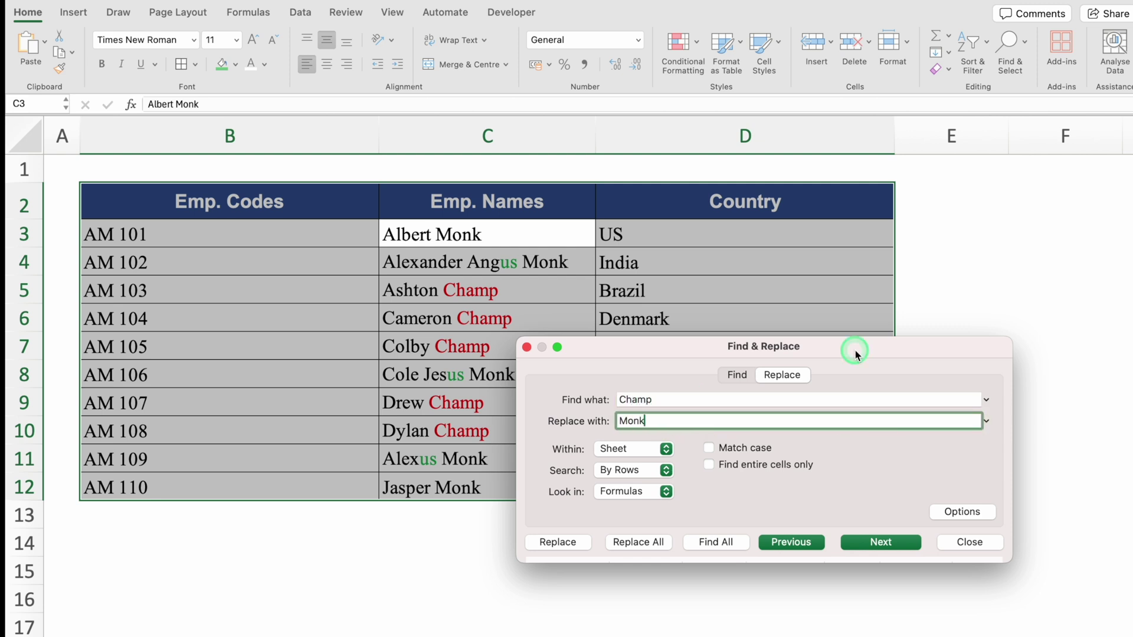
{"action": "left_click_drag", "start_coordinate": [854, 353], "coordinate": [848, 200]}
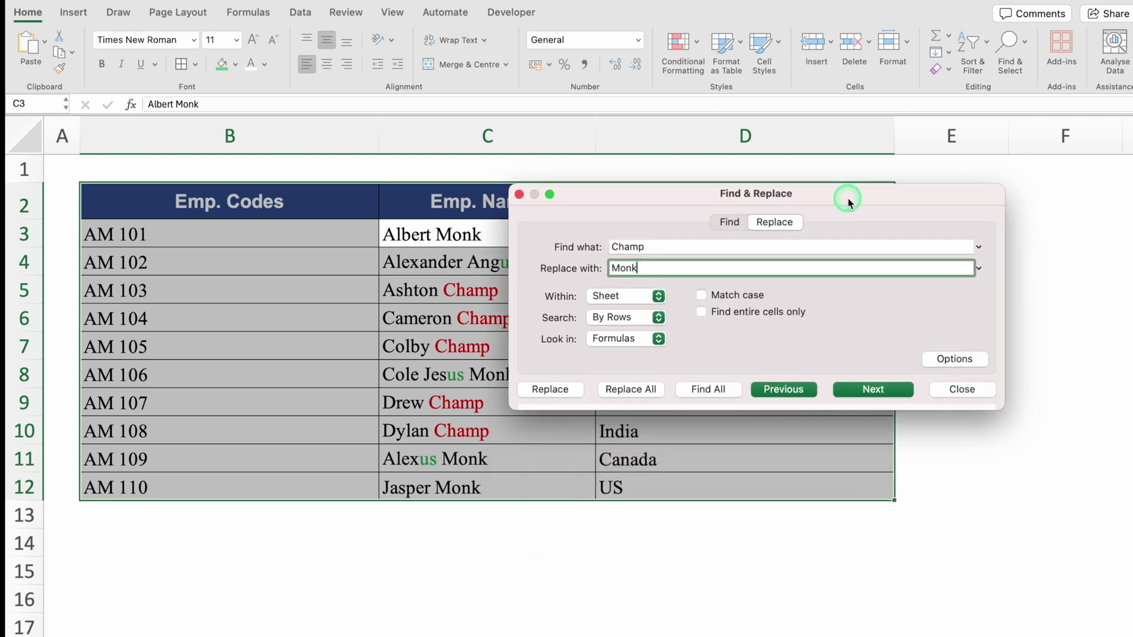
{"action": "left_click", "coordinate": [647, 389]}
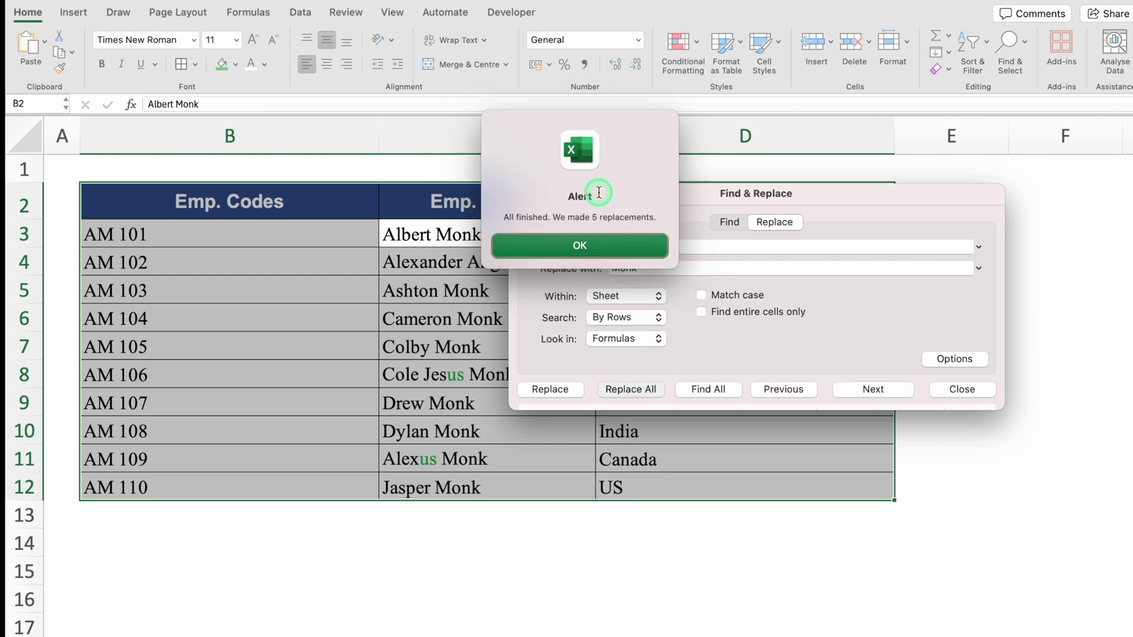
{"action": "left_click", "coordinate": [639, 248]}
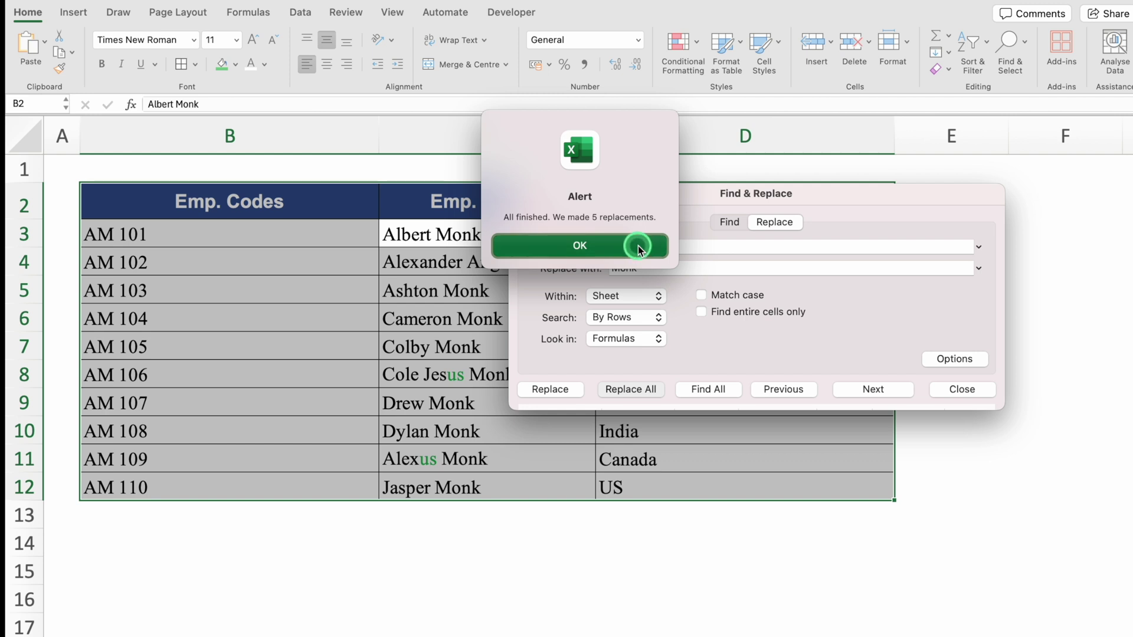
{"action": "left_click", "coordinate": [962, 390]}
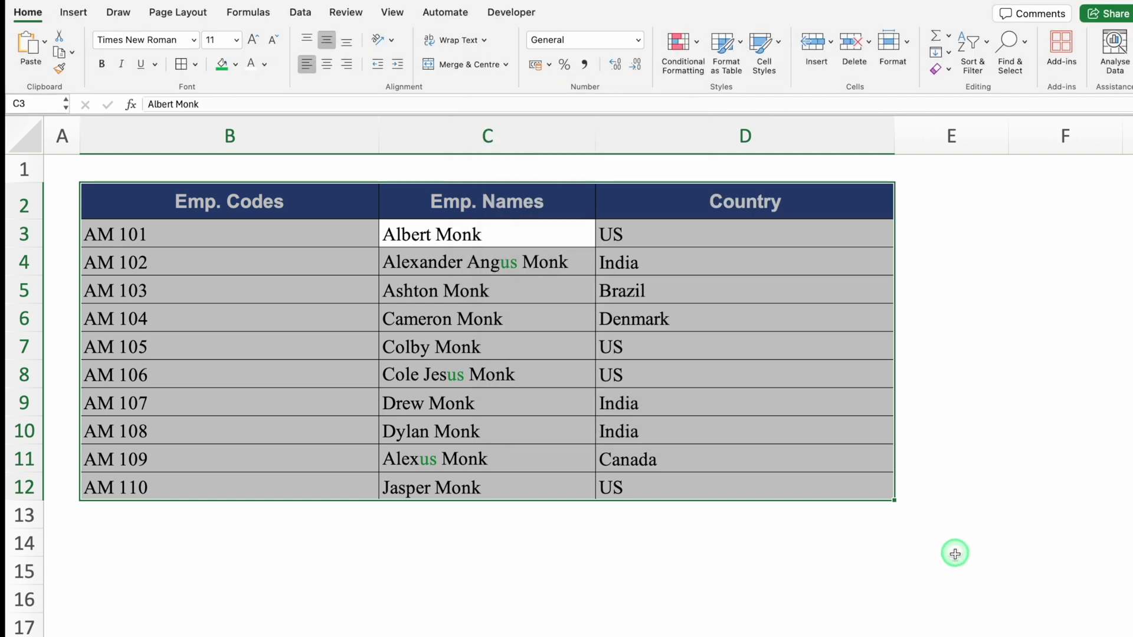
{"action": "left_click", "coordinate": [892, 582]}
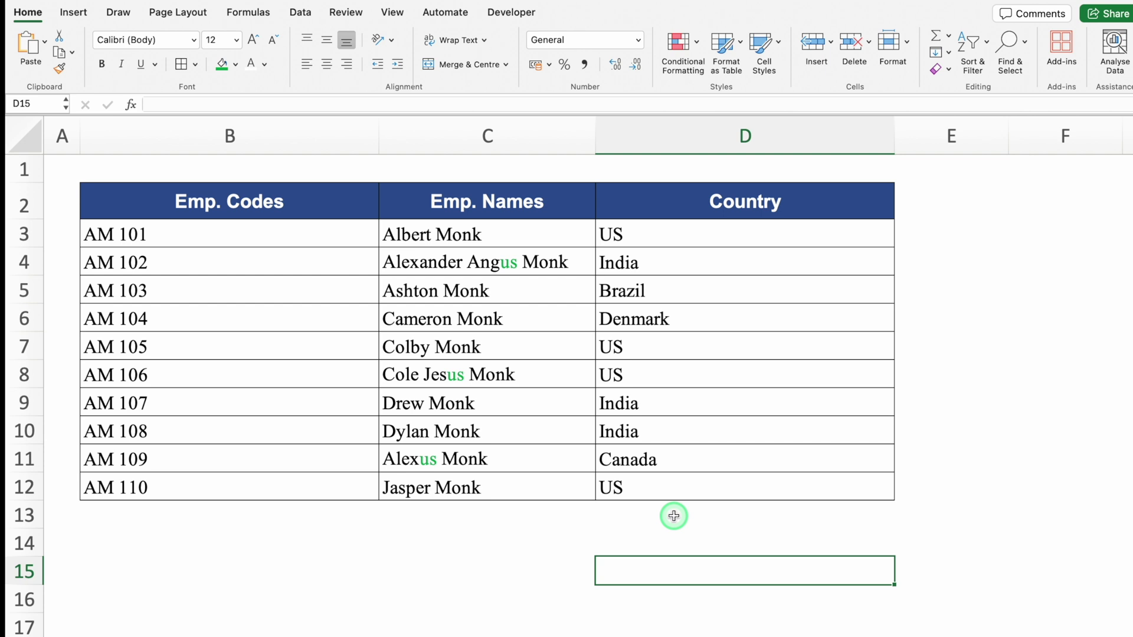
Replace all occurrences of US with United States across the whole employee table, without matching case or entire cells
{"action": "left_click", "coordinate": [485, 341]}
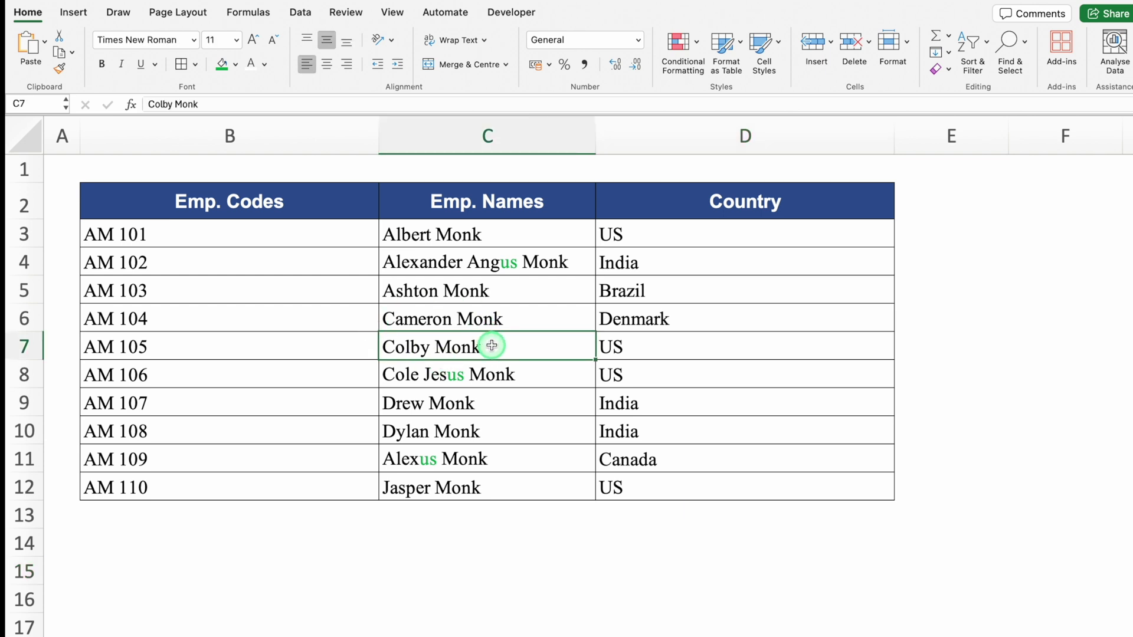
{"action": "key", "text": "ctrl+a"}
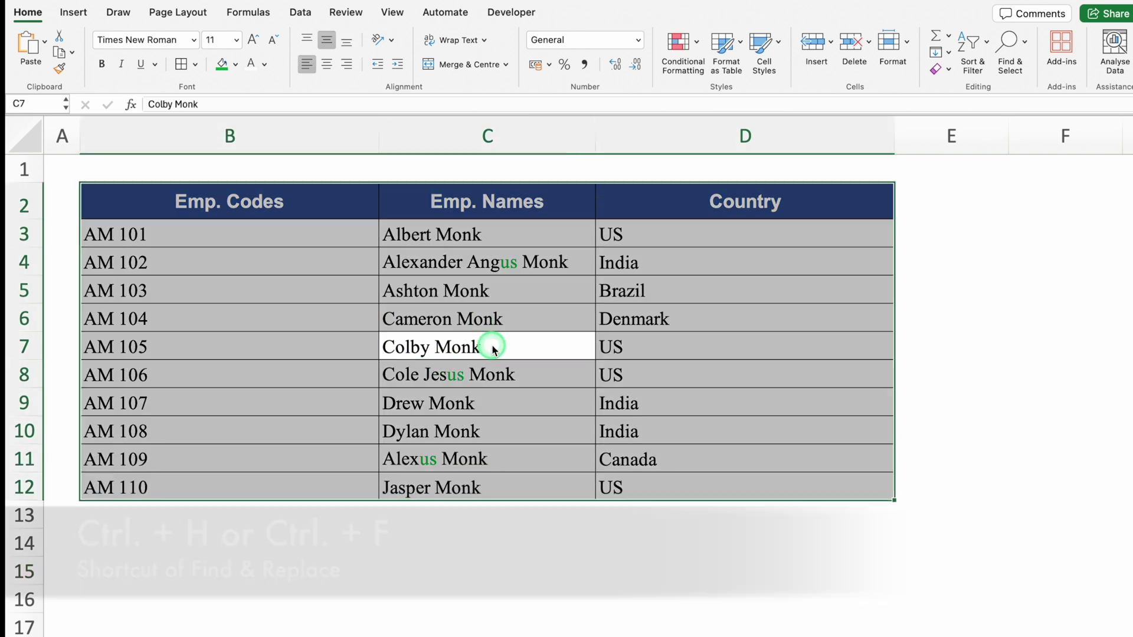
{"action": "key", "text": "ctrl+h"}
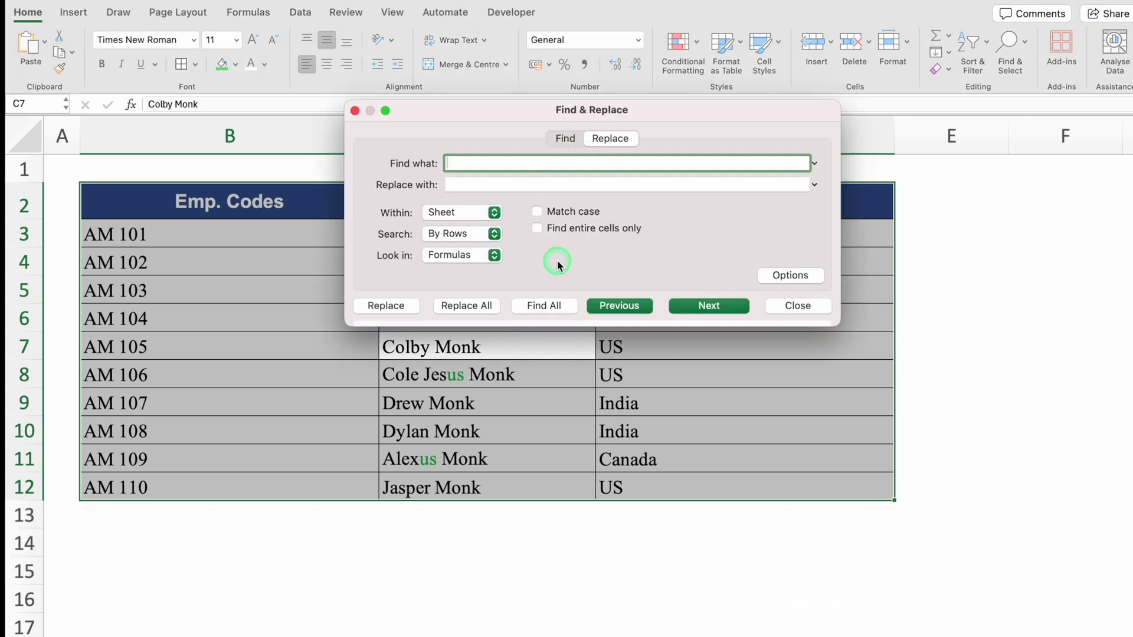
{"action": "type", "text": "US"}
{"action": "left_click", "coordinate": [482, 185]}
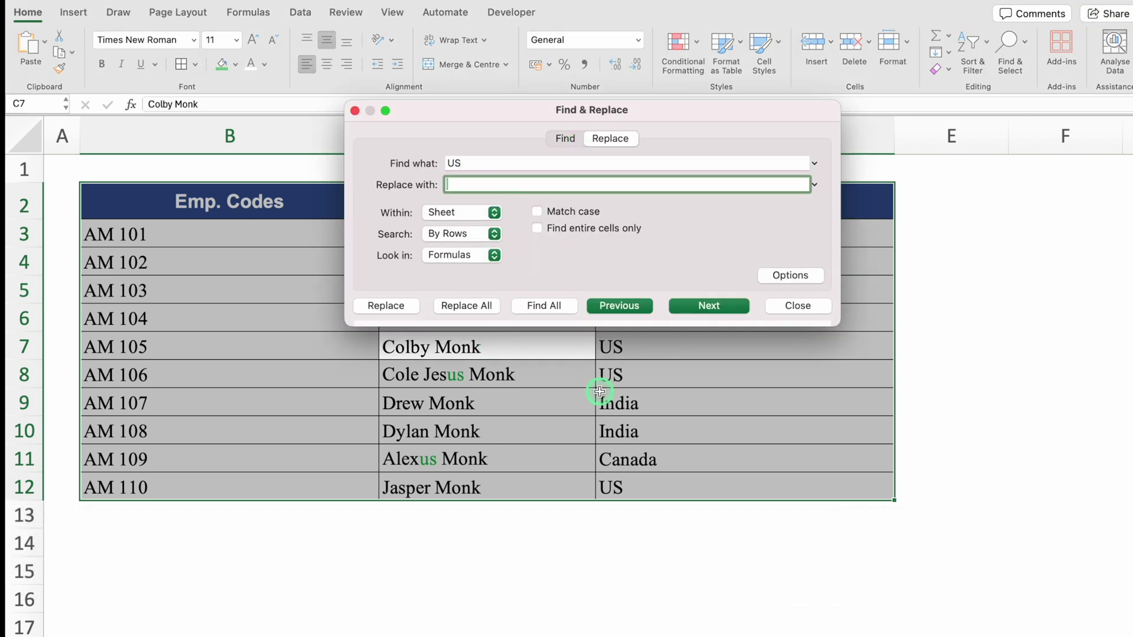
{"action": "type", "text": "United States"}
{"action": "left_click", "coordinate": [481, 306]}
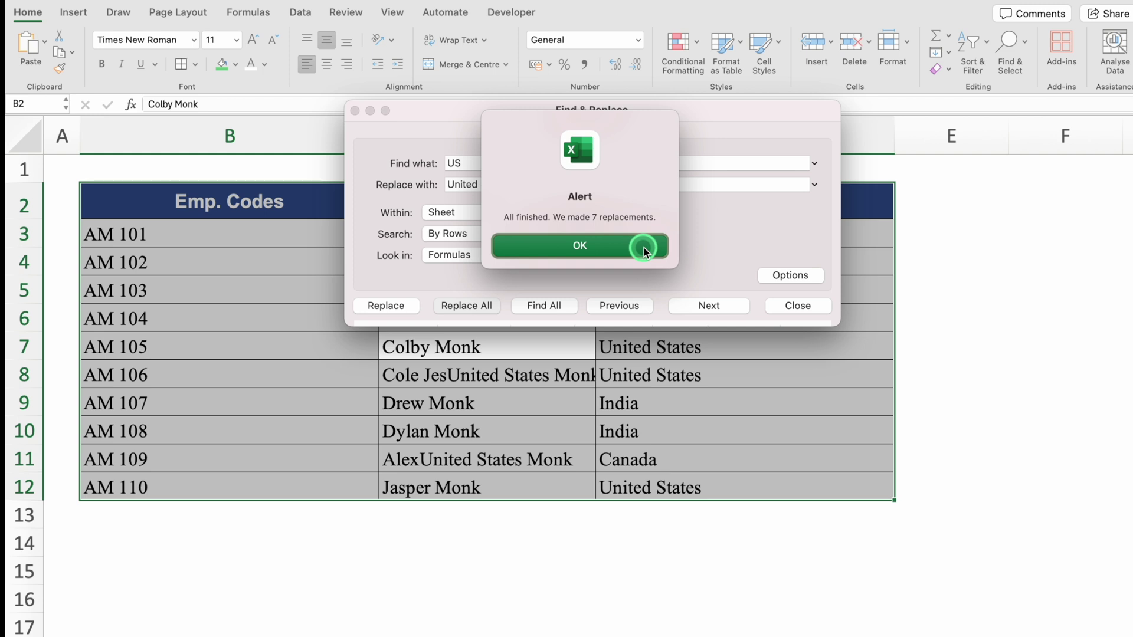
{"action": "left_click", "coordinate": [643, 248]}
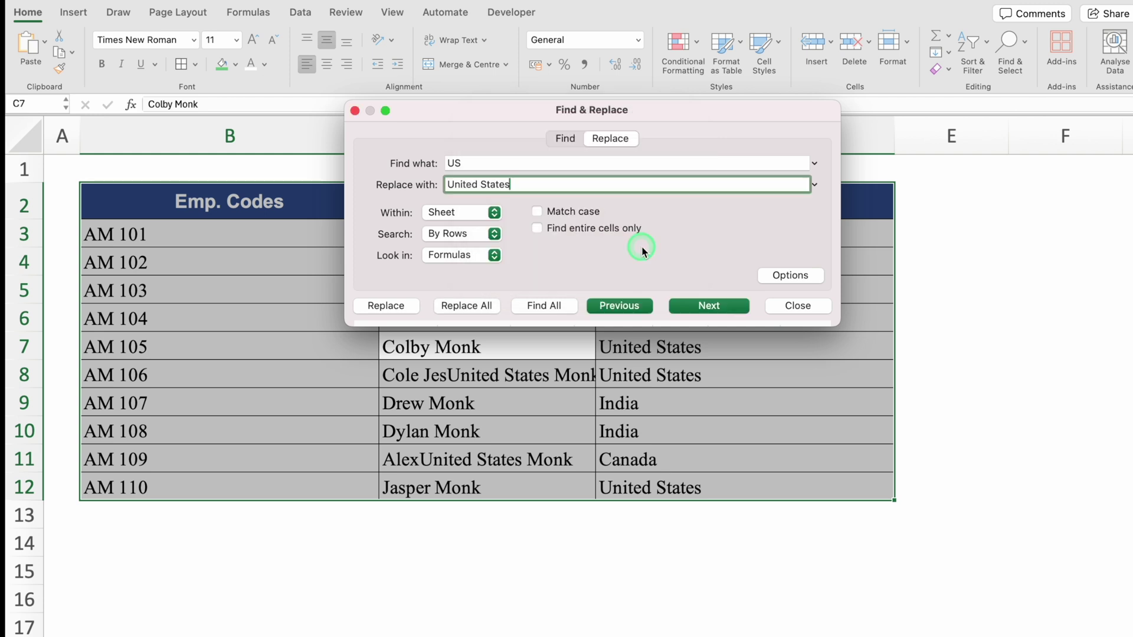
{"action": "left_click", "coordinate": [800, 306]}
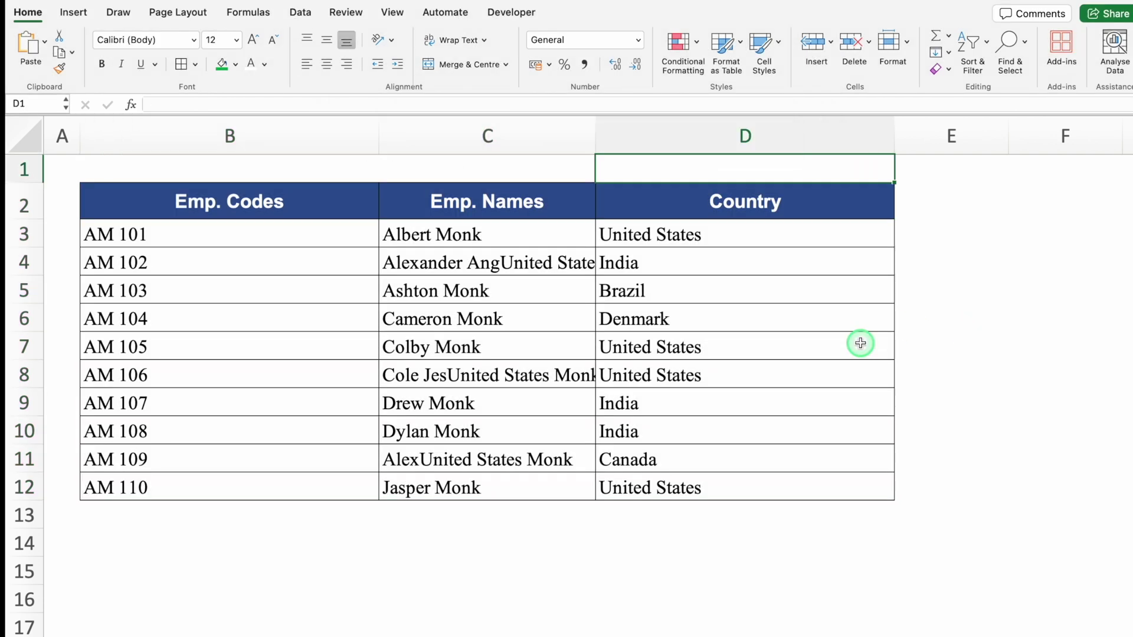
Enter 7 in D1, above the Country header
{"action": "type", "text": "7"}
{"action": "left_click", "coordinate": [1011, 293]}
Centre the number in D1 and widen the Emp. Names column until the full names fit
{"action": "left_click", "coordinate": [791, 172]}
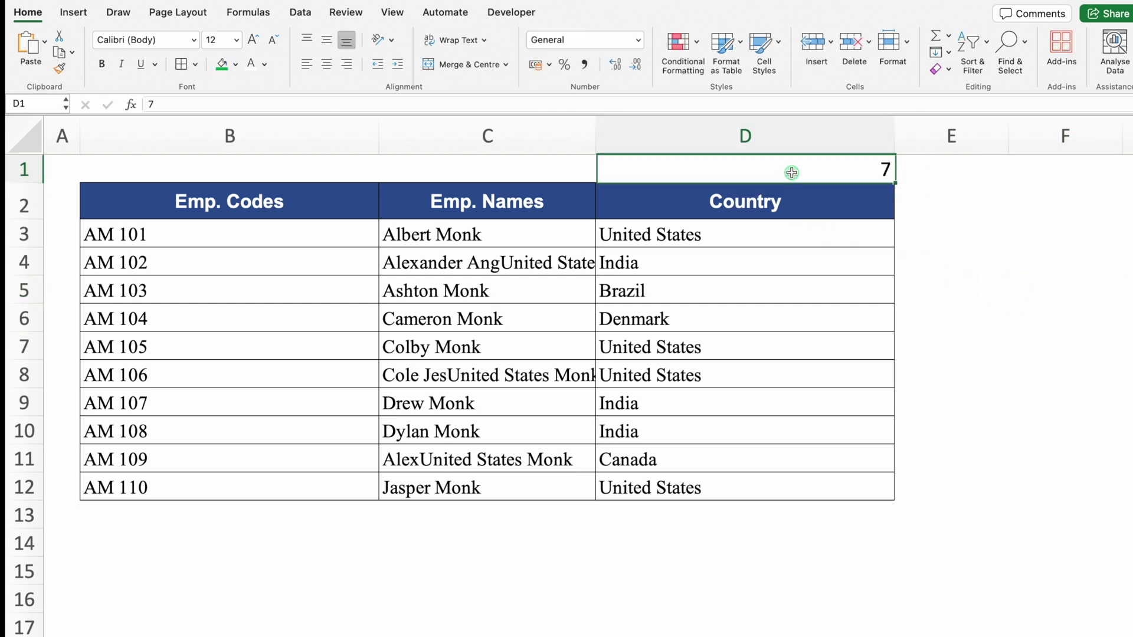
{"action": "left_click", "coordinate": [330, 66]}
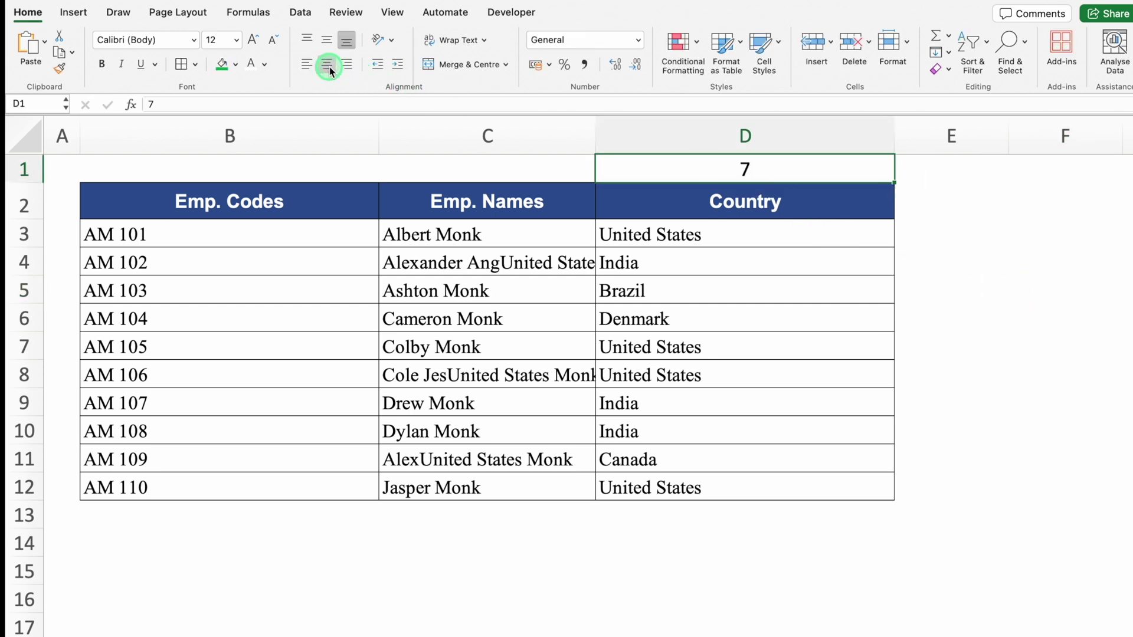
{"action": "left_click", "coordinate": [972, 389]}
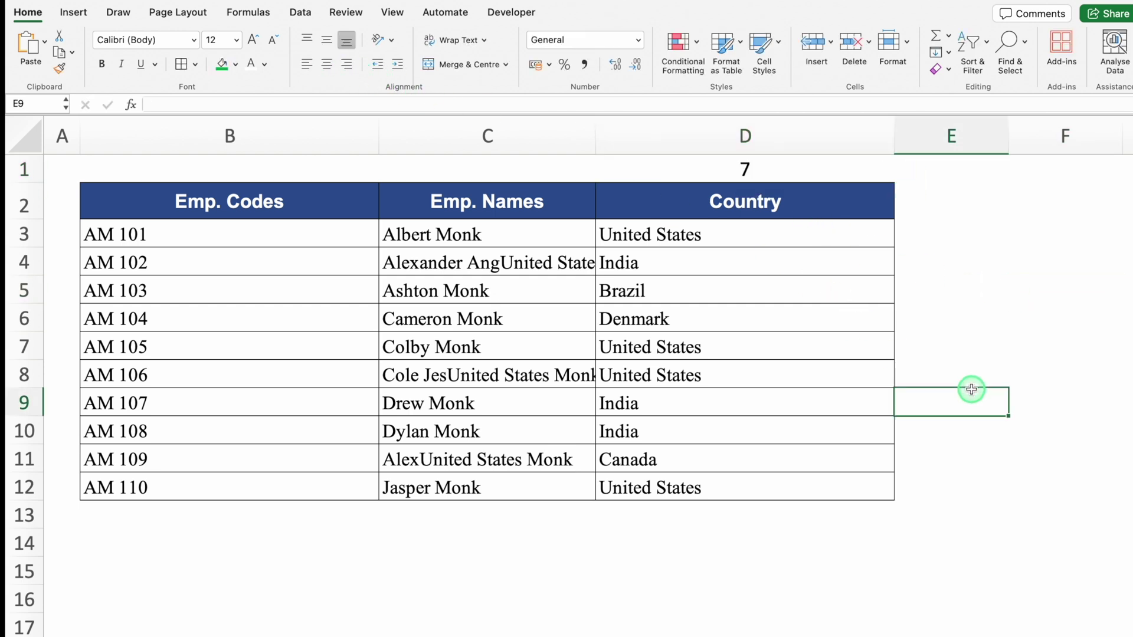
{"action": "left_click_drag", "start_coordinate": [596, 135], "coordinate": [627, 136]}
{"action": "left_click", "coordinate": [824, 237]}
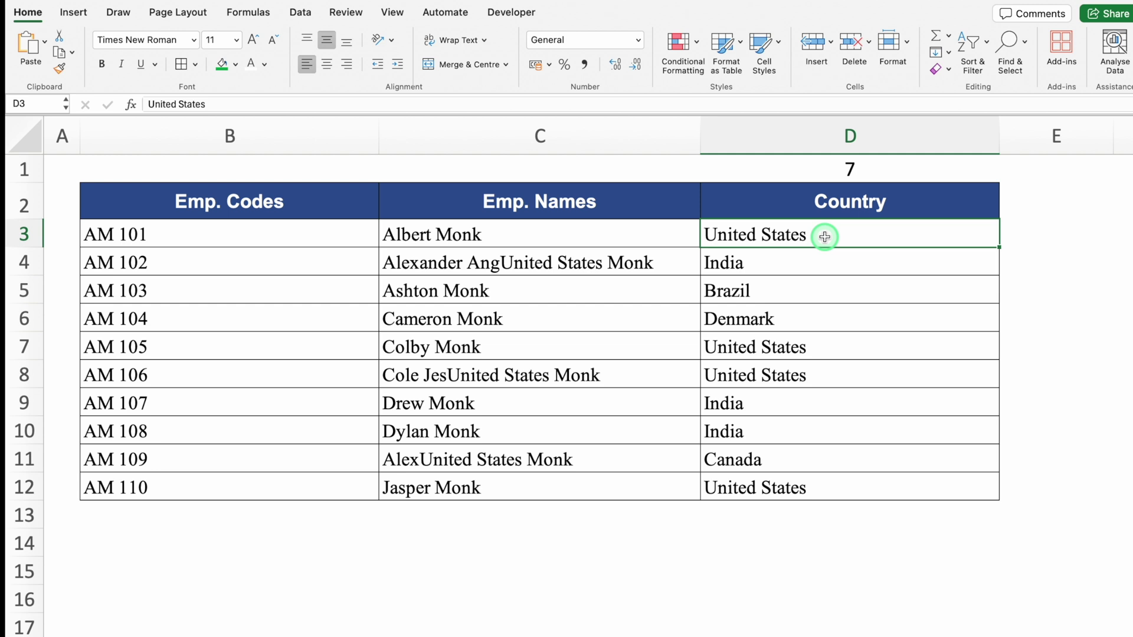
{"action": "left_click", "coordinate": [627, 231]}
{"action": "left_click", "coordinate": [630, 263]}
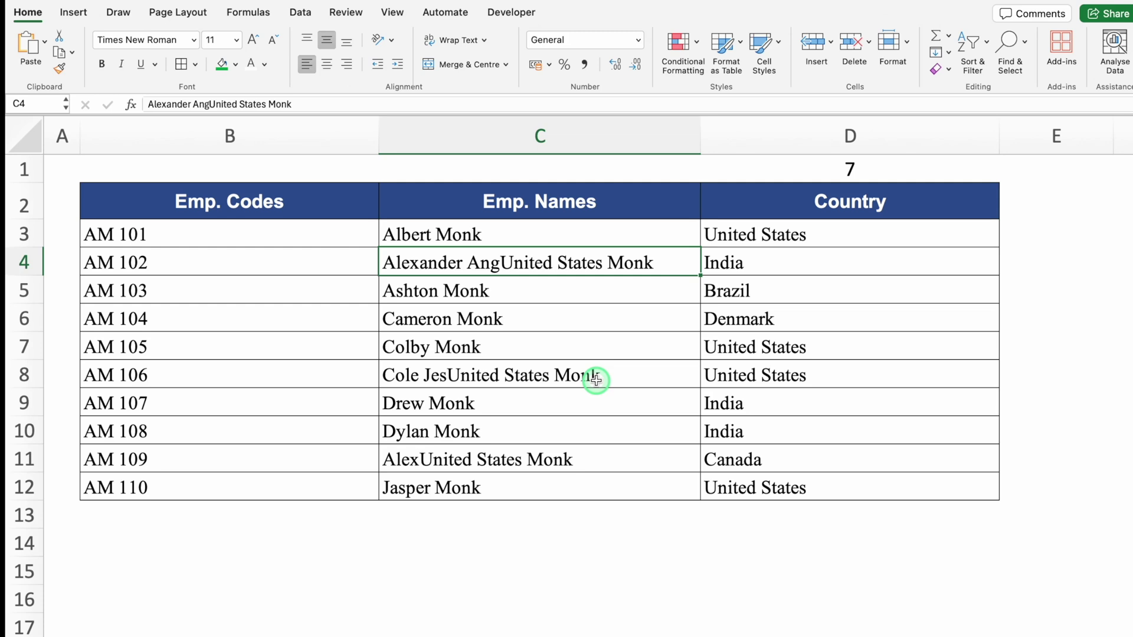
Undo the column widening, the centring and entry of the number in D1, and the US to United States replacement
{"action": "key", "text": "ctrl+z"}
{"action": "key", "text": "ctrl+z"}
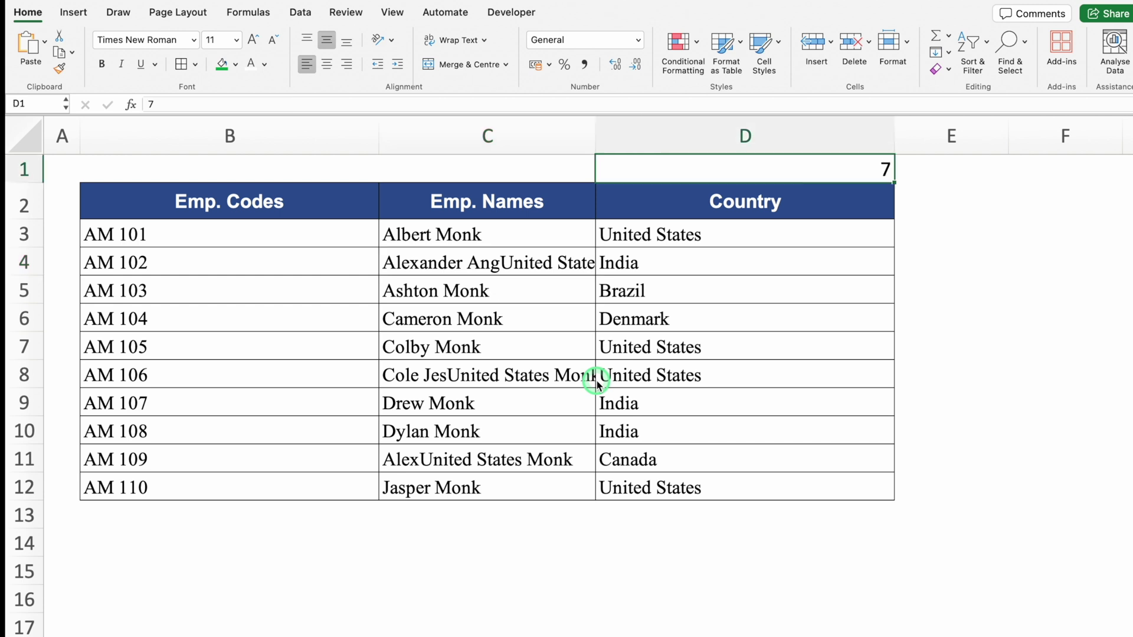
{"action": "key", "text": "ctrl+z"}
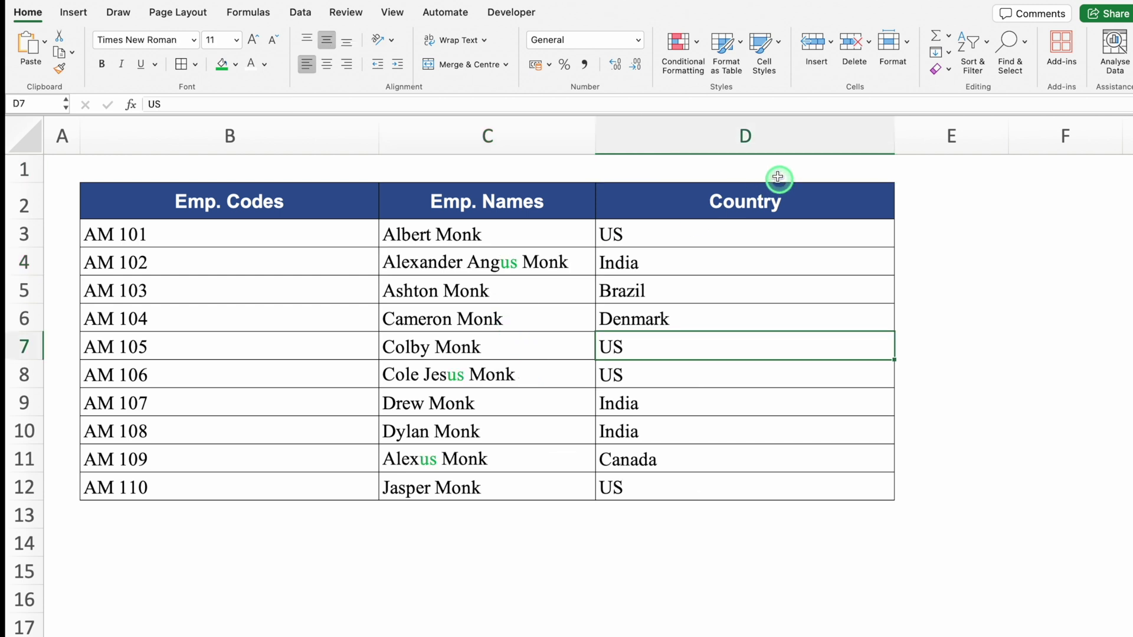
{"action": "key", "text": "ctrl+z"}
Enter 7 in D1 above the Country header and centre it in the cell
{"action": "type", "text": "7"}
{"action": "left_click", "coordinate": [1006, 248]}
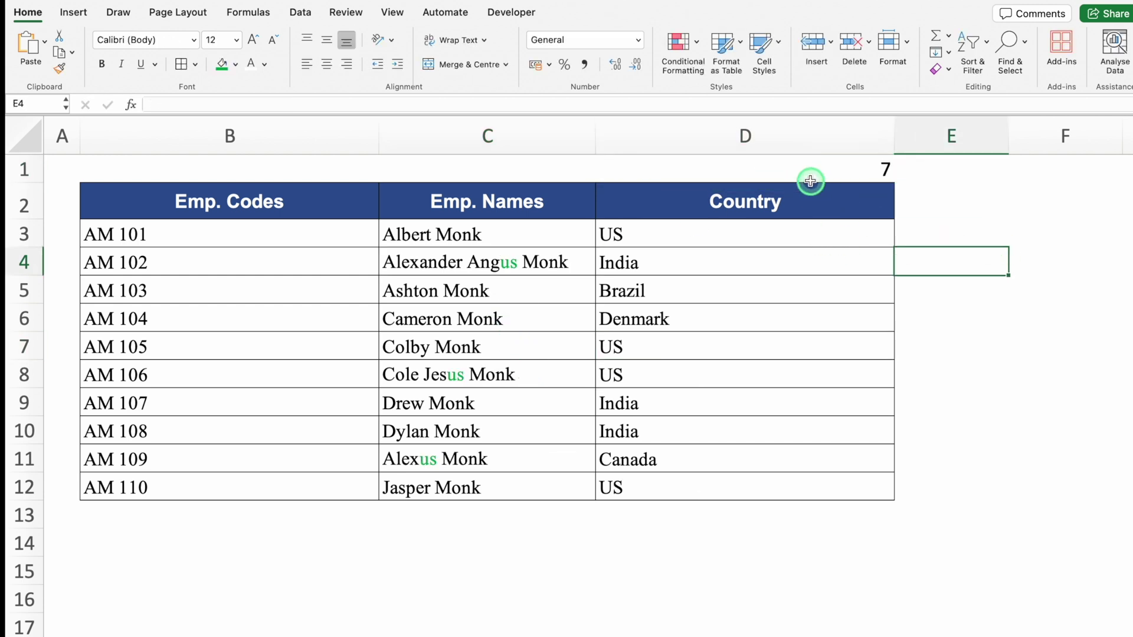
{"action": "left_click", "coordinate": [771, 170]}
{"action": "left_click", "coordinate": [326, 64]}
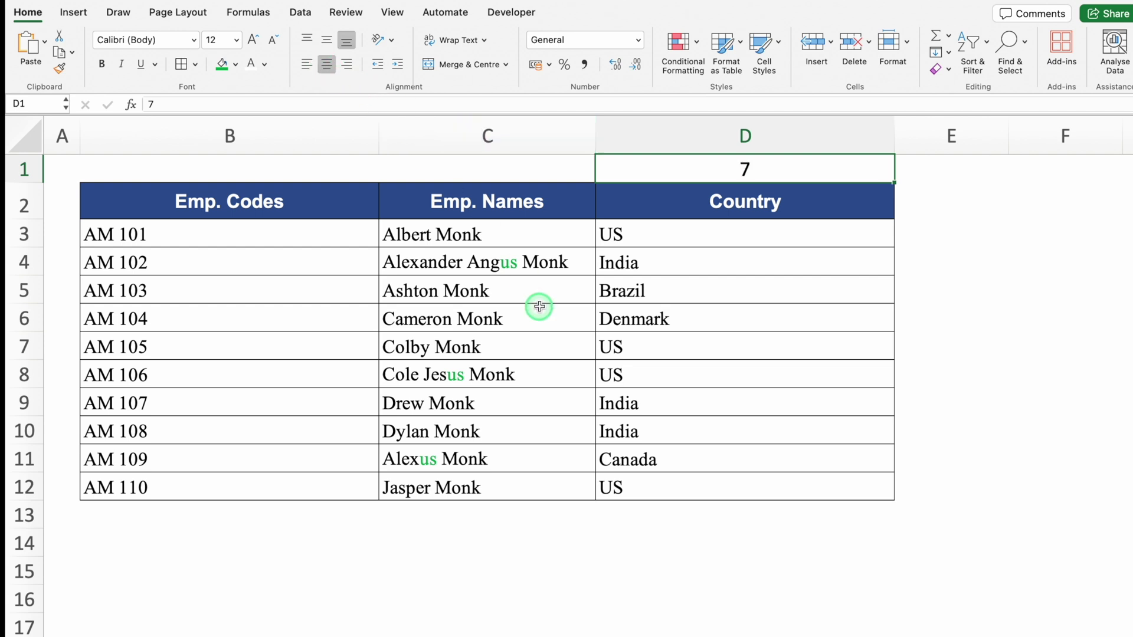
{"action": "left_click", "coordinate": [413, 233]}
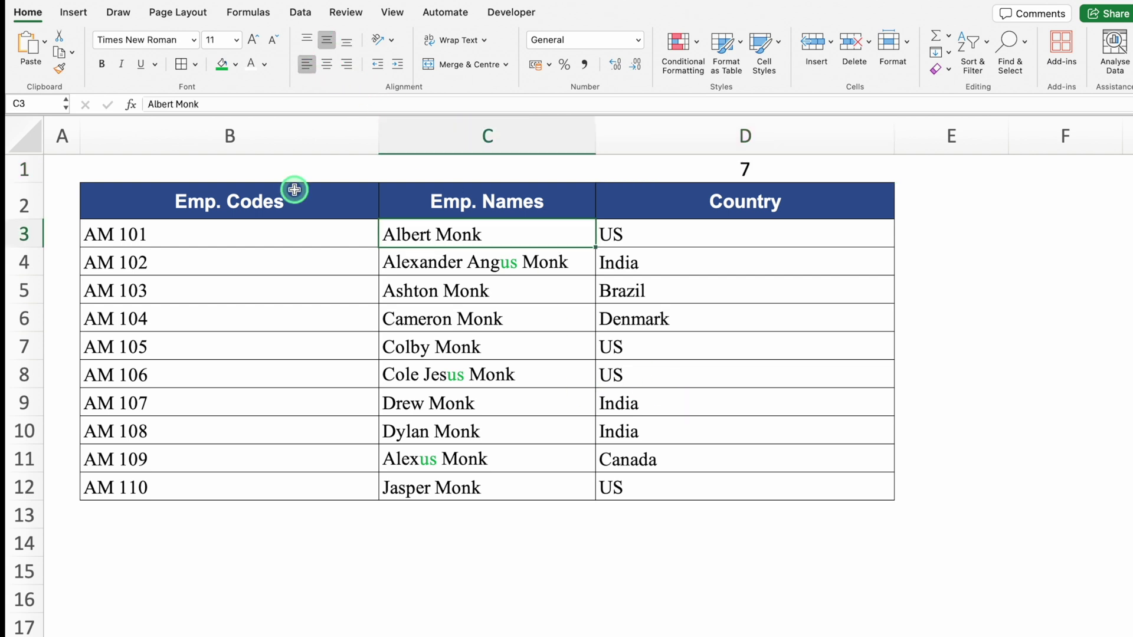
{"action": "left_click_drag", "start_coordinate": [296, 188], "coordinate": [699, 494]}
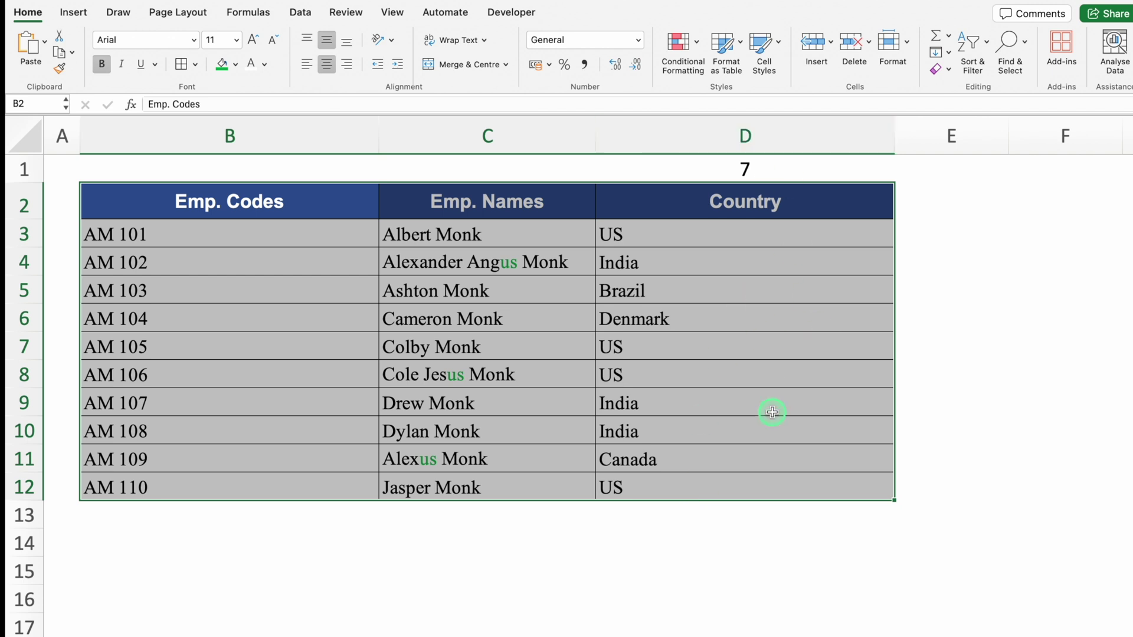
{"action": "key", "text": "super+a"}
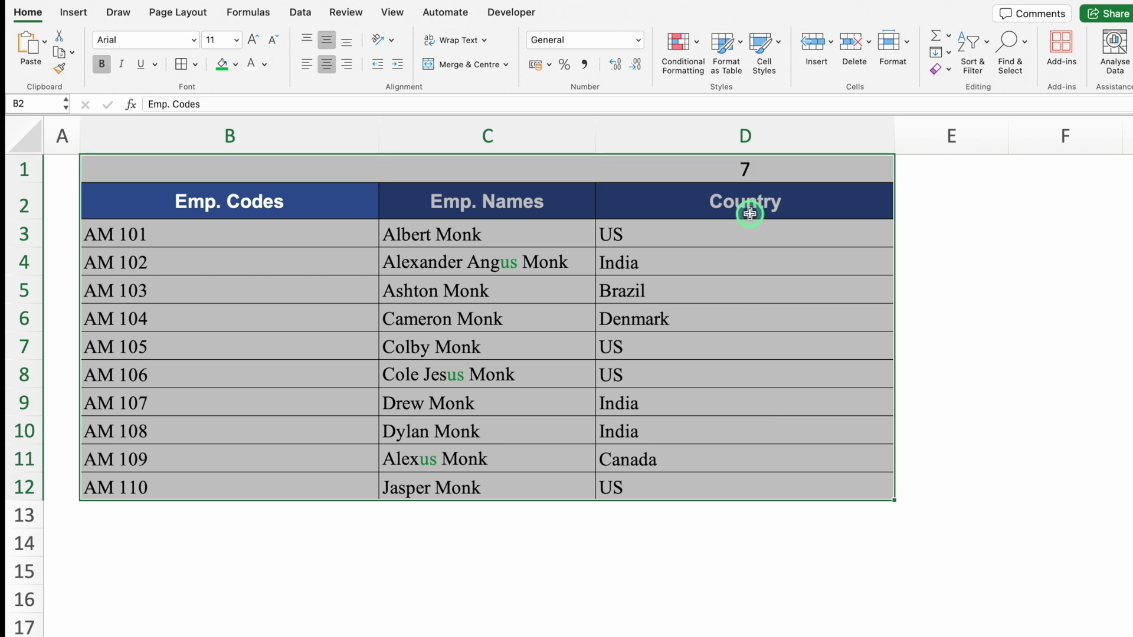
{"action": "left_click", "coordinate": [788, 228]}
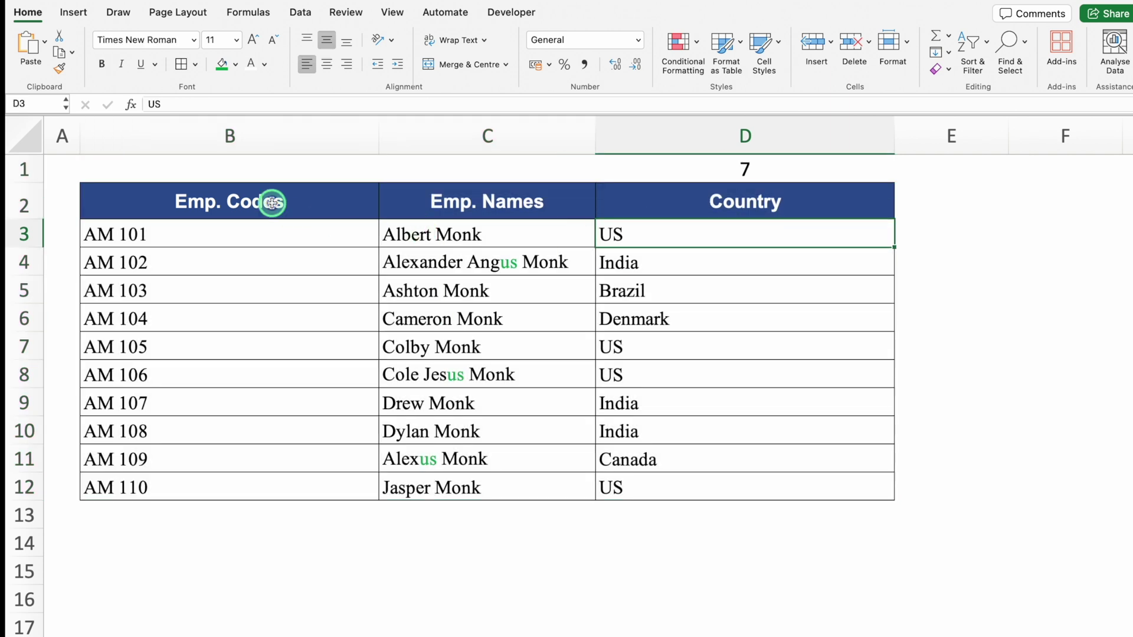
Replace all occurrences of US with United States across the whole employee table using Find & Replace with Match case on
{"action": "left_click_drag", "start_coordinate": [273, 202], "coordinate": [676, 486]}
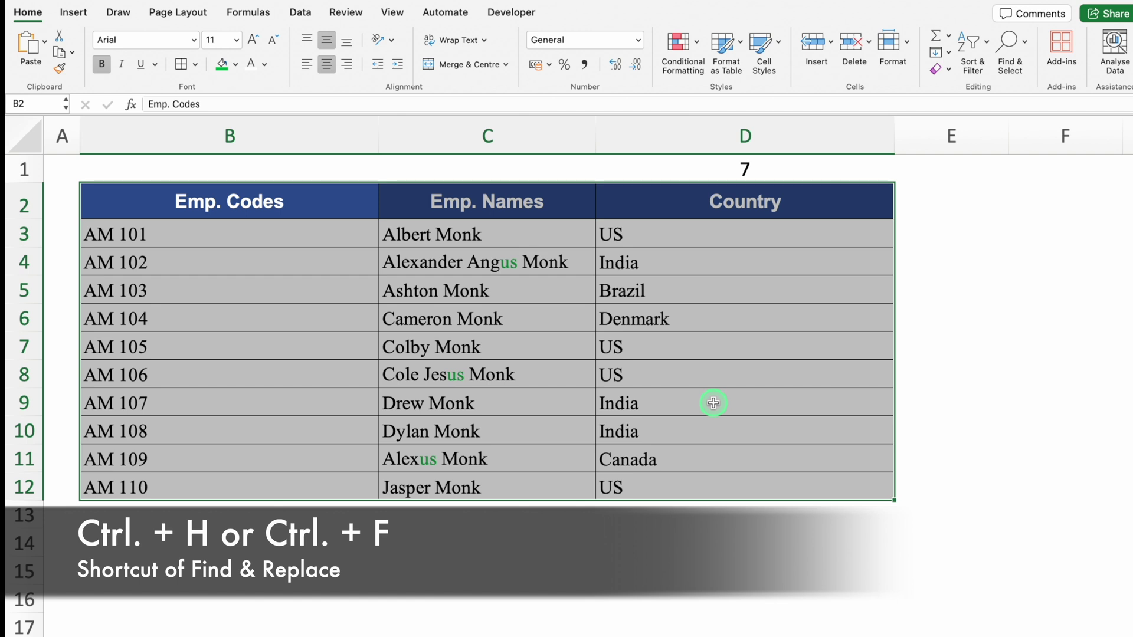
{"action": "key", "text": "ctrl+h"}
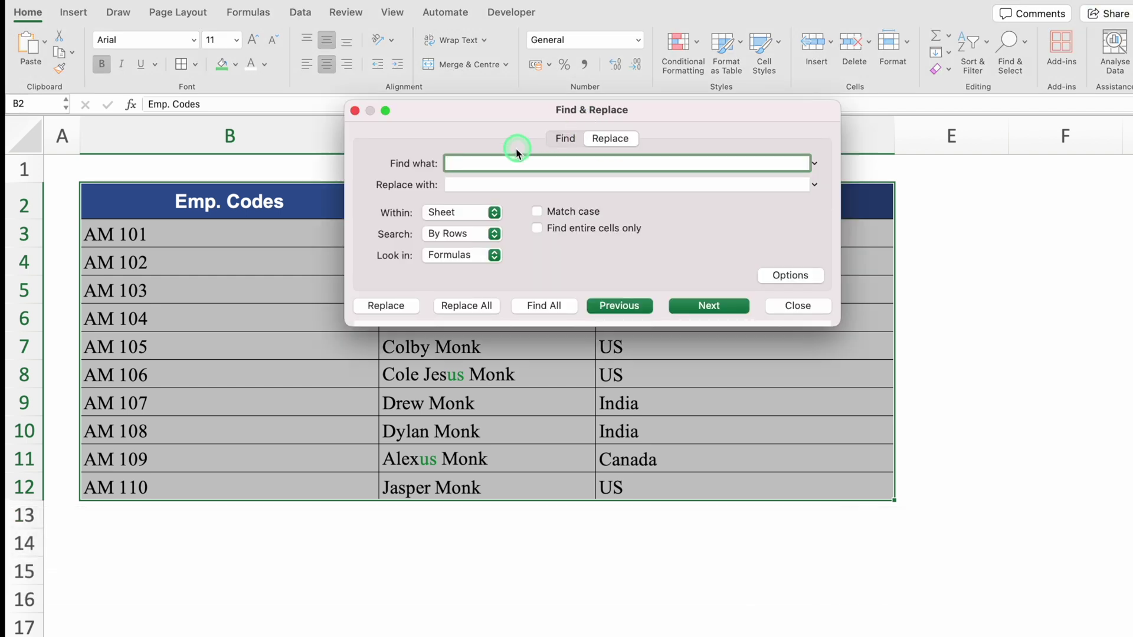
{"action": "type", "text": "US"}
{"action": "key", "text": "Tab"}
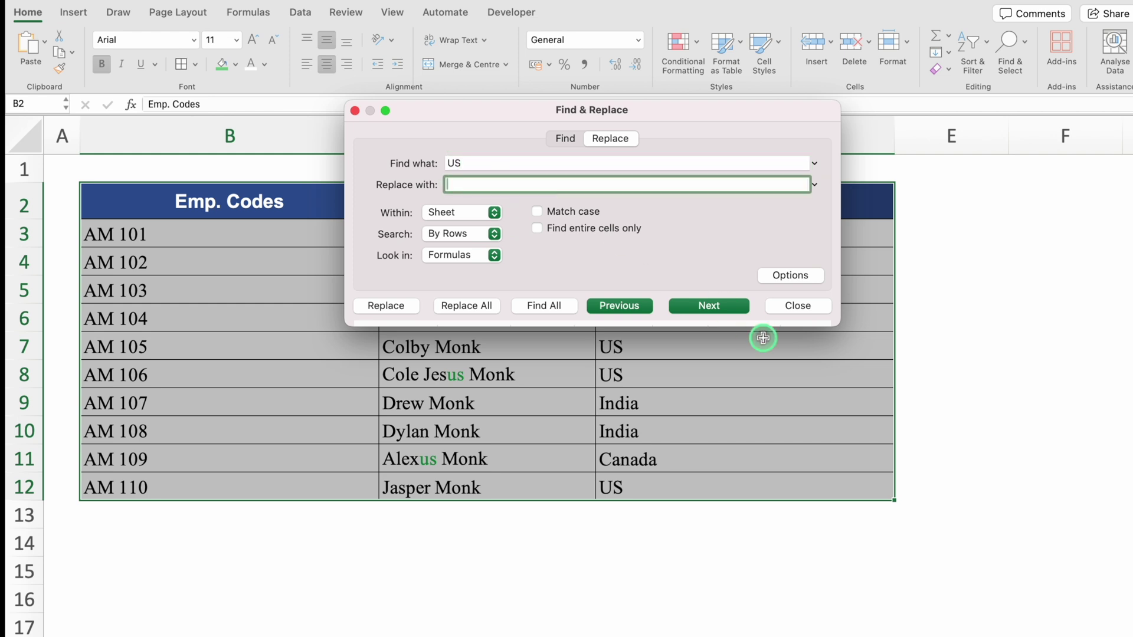
{"action": "type", "text": "United States"}
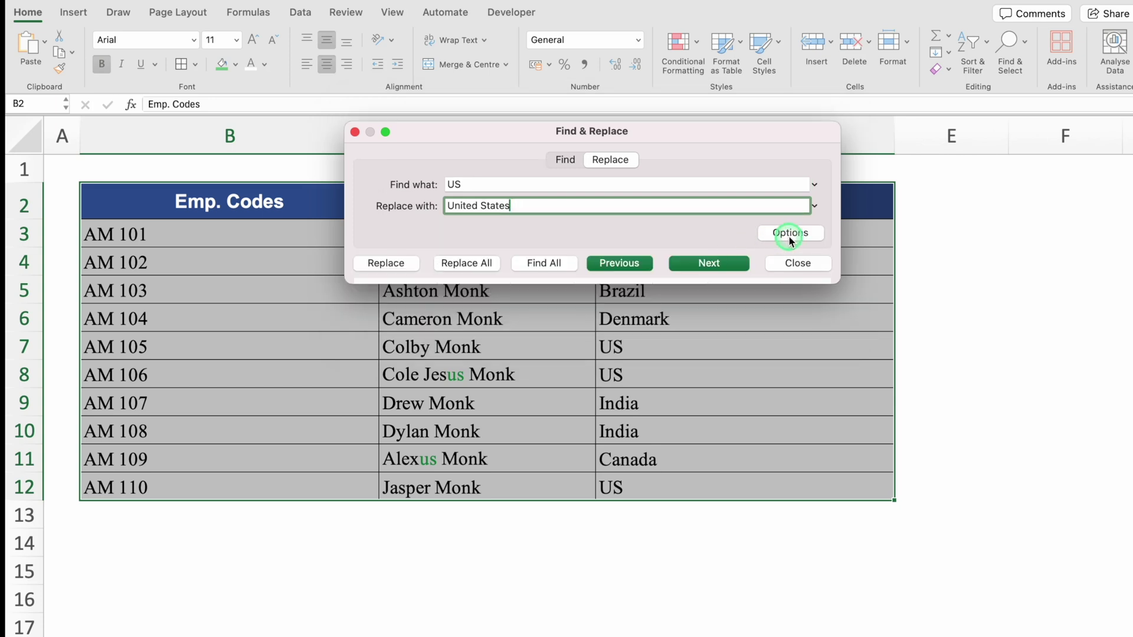
{"action": "left_click", "coordinate": [790, 235]}
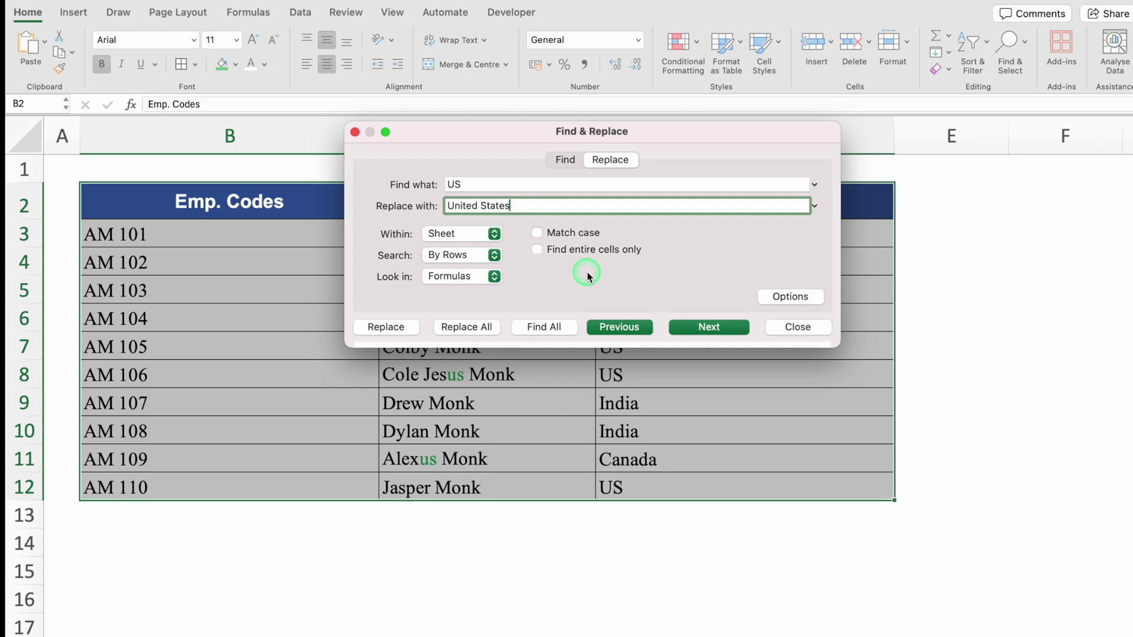
{"action": "left_click", "coordinate": [538, 234]}
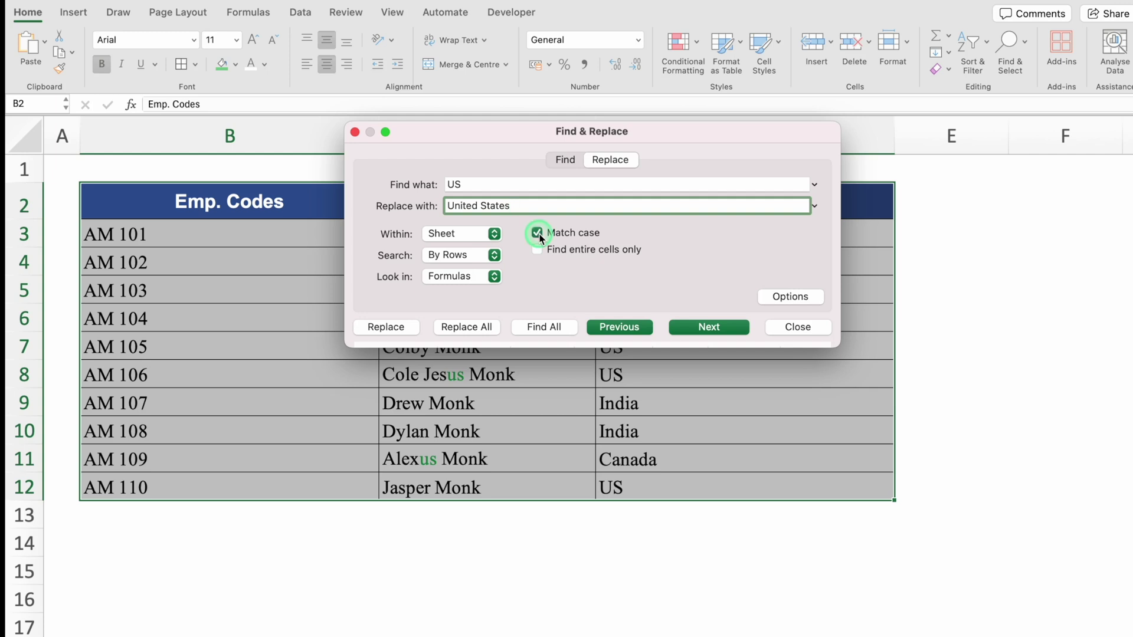
{"action": "left_click", "coordinate": [480, 326]}
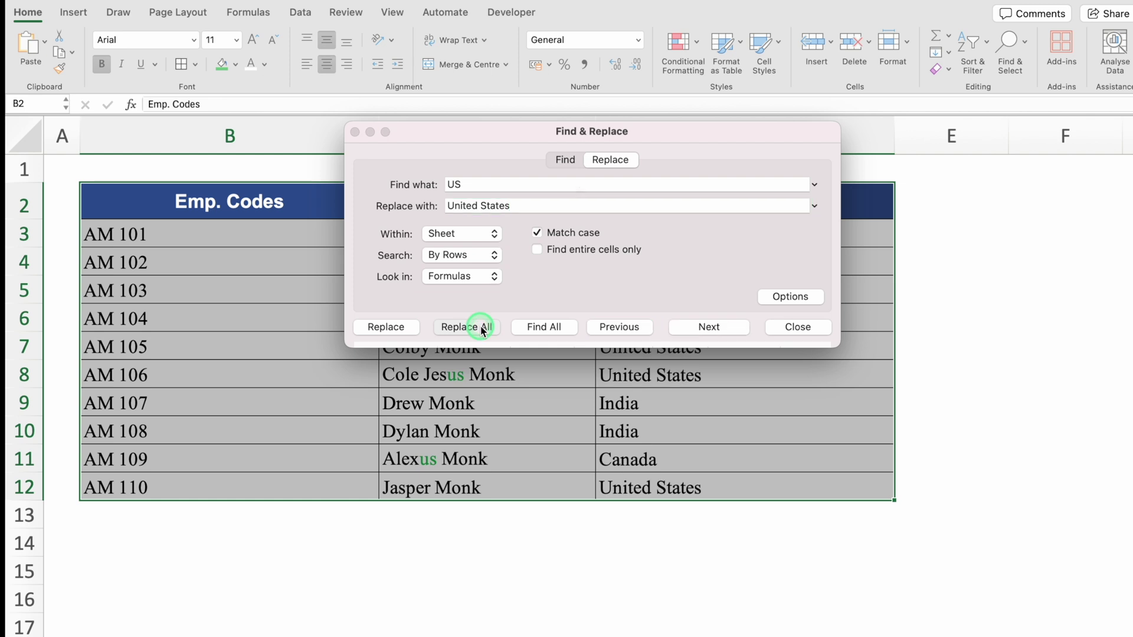
{"action": "left_click", "coordinate": [563, 248]}
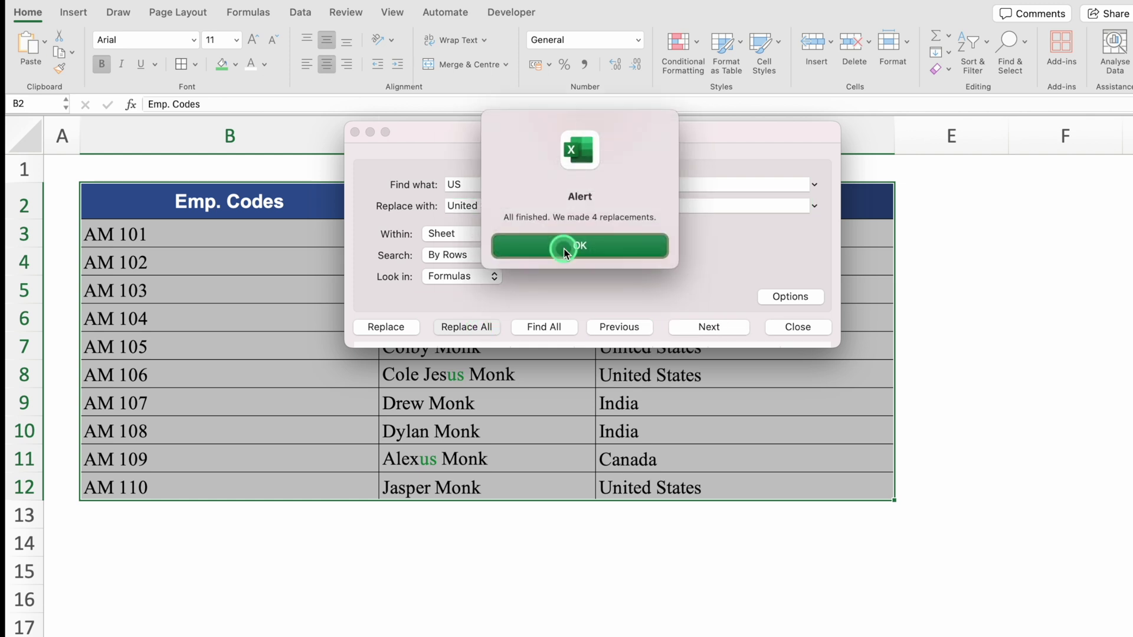
{"action": "left_click", "coordinate": [629, 243]}
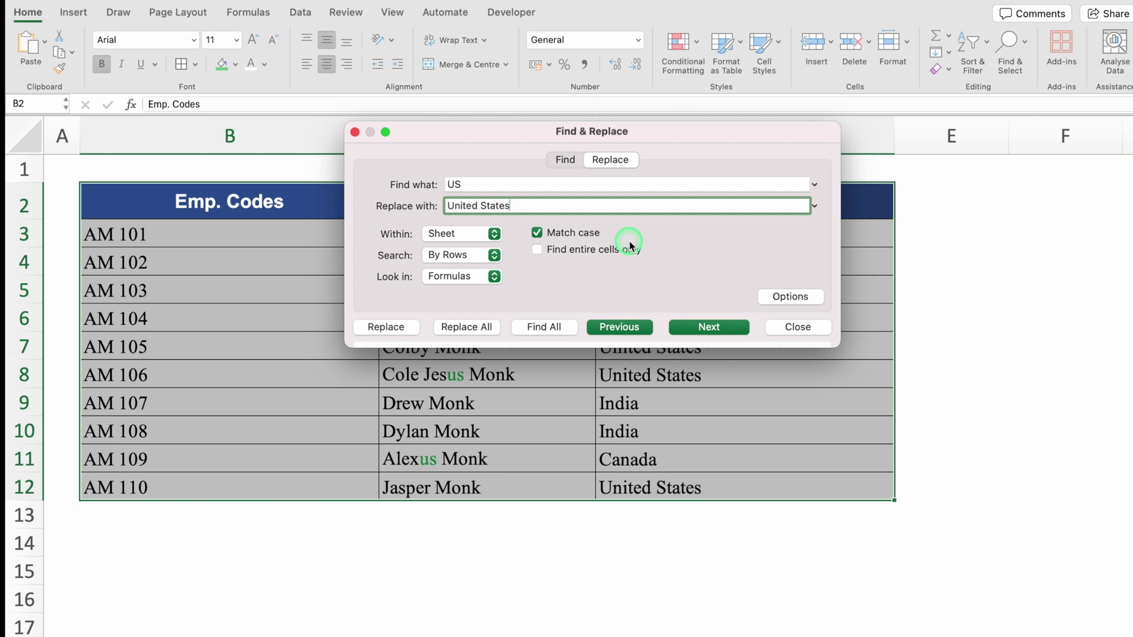
{"action": "left_click", "coordinate": [793, 327]}
{"action": "left_click", "coordinate": [971, 265]}
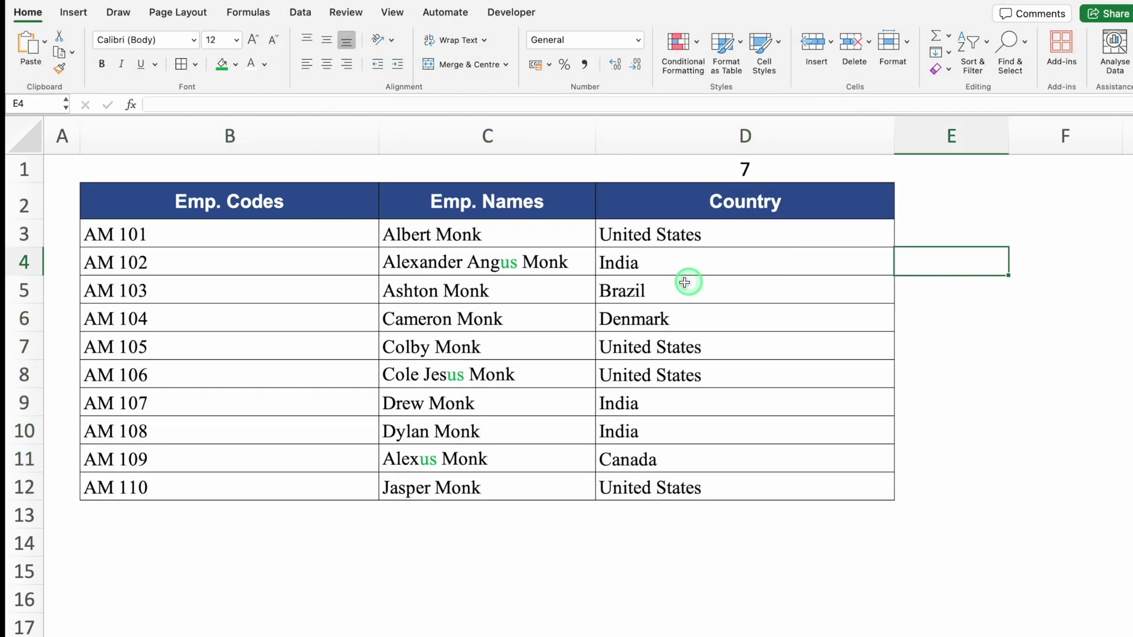
Examine the Country and Emp. Names cells one by one to check which entries the case-sensitive replacement affected
{"action": "left_click", "coordinate": [660, 232]}
{"action": "left_click", "coordinate": [677, 270]}
{"action": "left_click", "coordinate": [678, 289]}
{"action": "left_click", "coordinate": [680, 319]}
{"action": "left_click", "coordinate": [683, 339]}
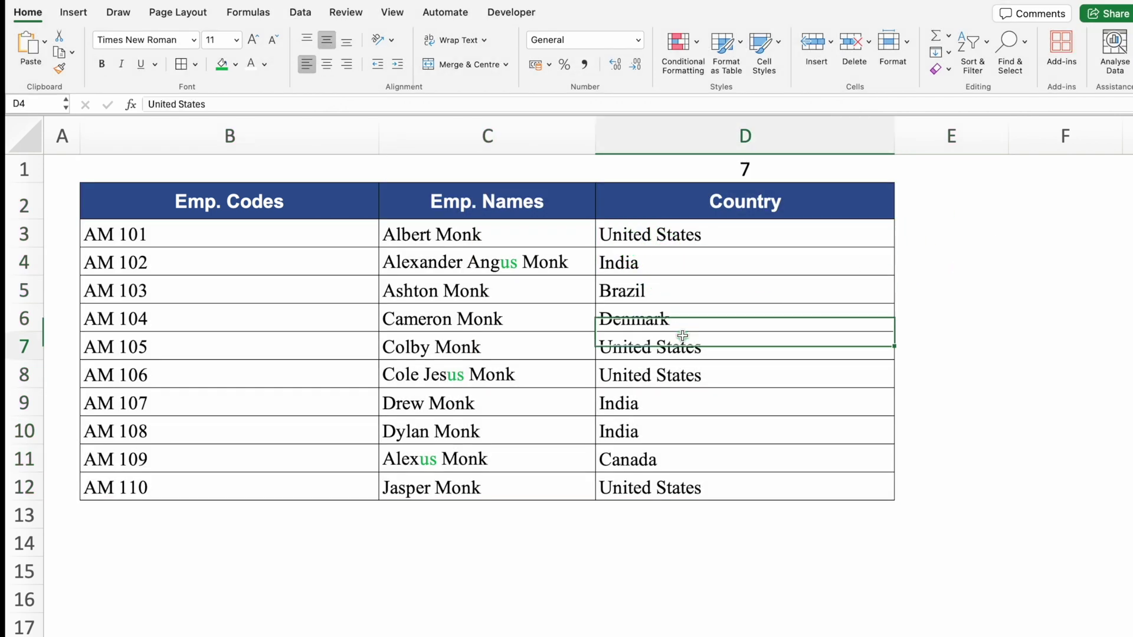
{"action": "left_click", "coordinate": [688, 374]}
{"action": "left_click", "coordinate": [690, 403]}
{"action": "left_click", "coordinate": [691, 421]}
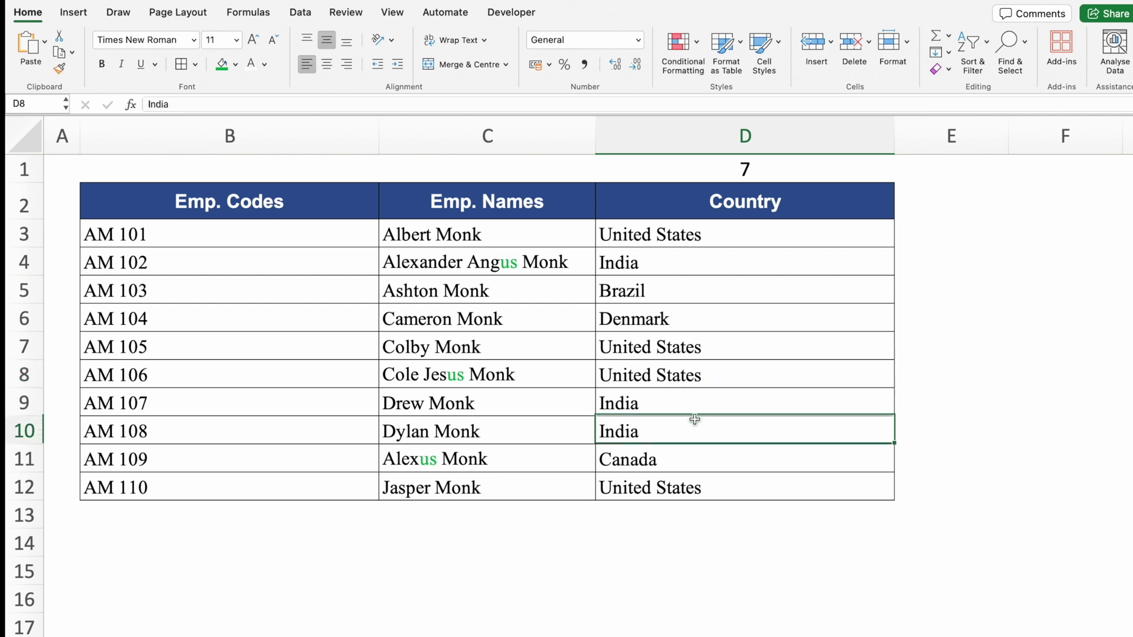
{"action": "left_click", "coordinate": [500, 263]}
{"action": "left_click", "coordinate": [508, 298]}
{"action": "left_click", "coordinate": [512, 352]}
{"action": "left_click", "coordinate": [513, 377]}
{"action": "left_click", "coordinate": [513, 407]}
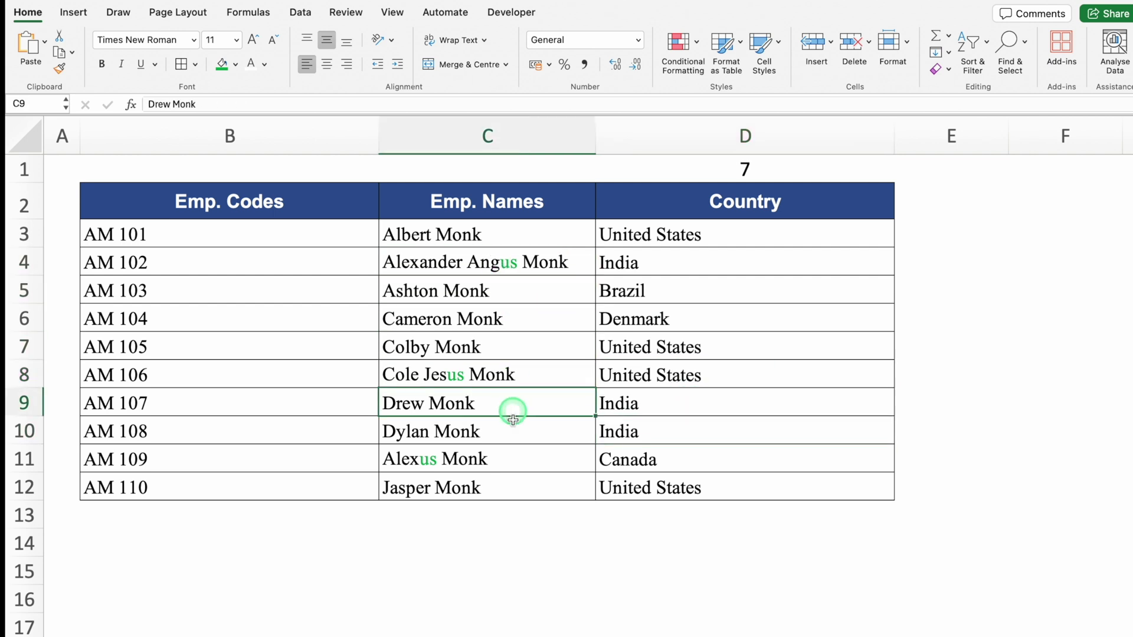
{"action": "left_click", "coordinate": [514, 434]}
{"action": "left_click", "coordinate": [515, 449]}
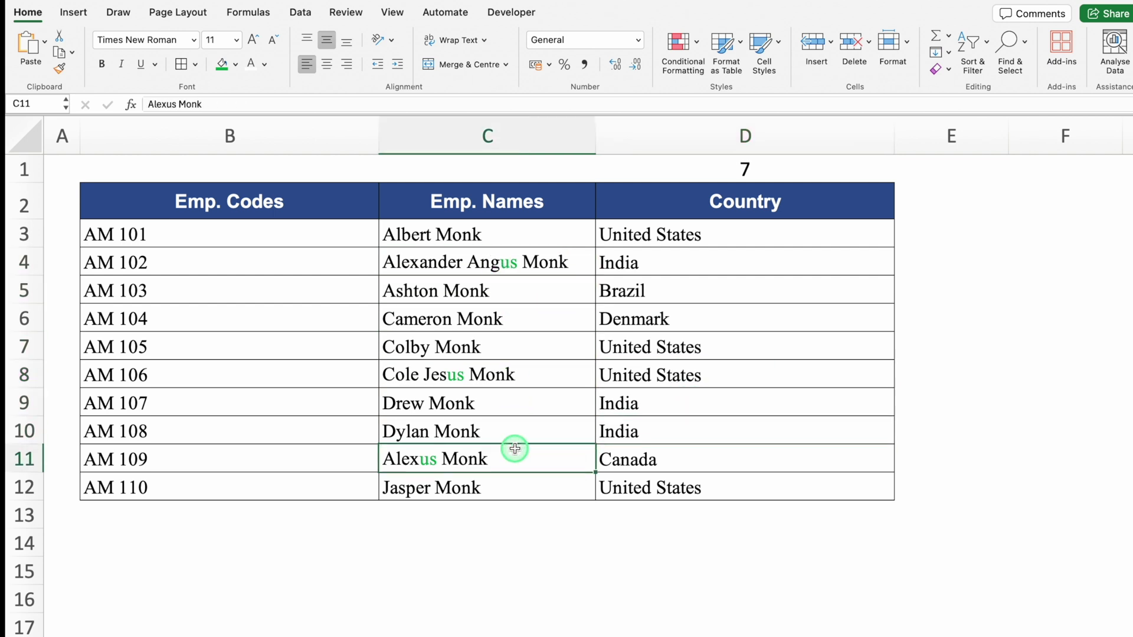